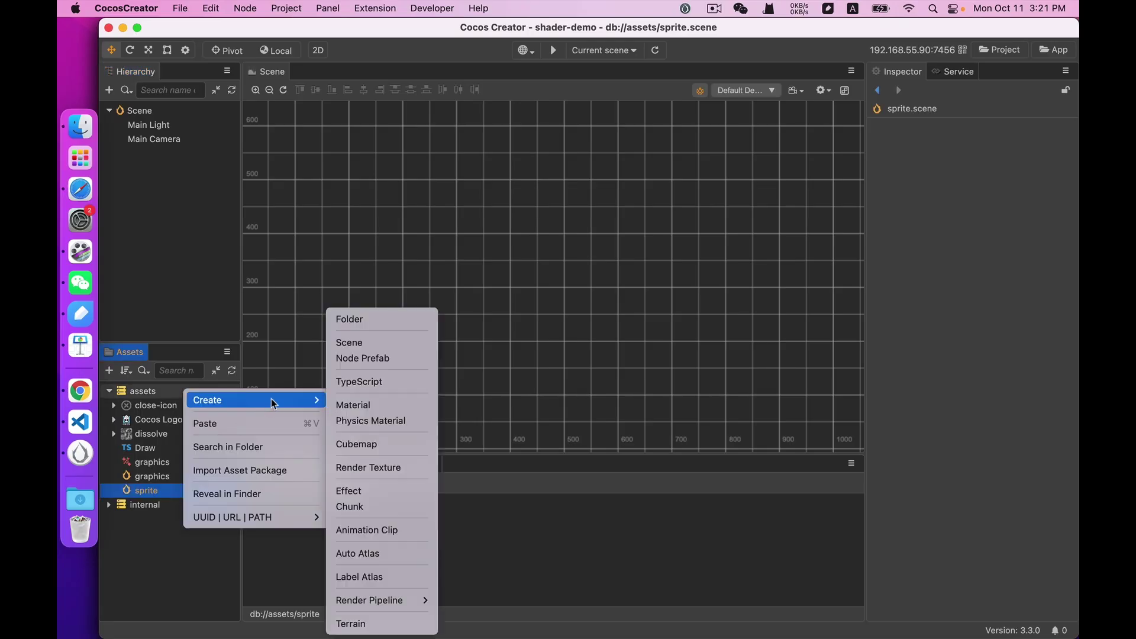
- Create a new effect asset named sprite in the assets folder
left_click(365, 496)
type("sprite")
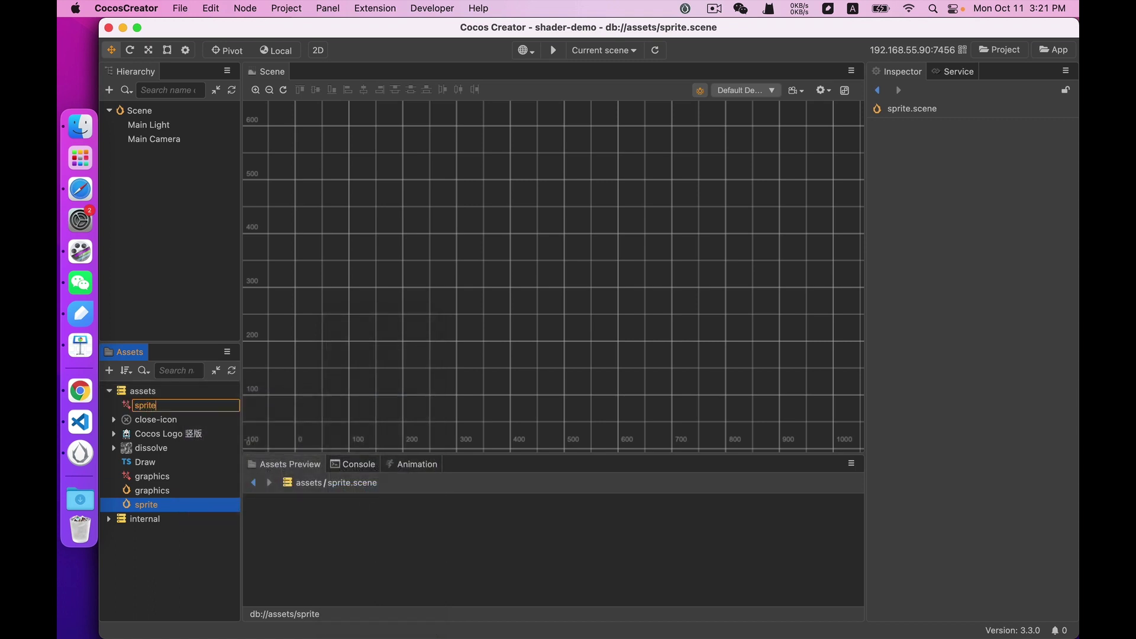
key("Return")
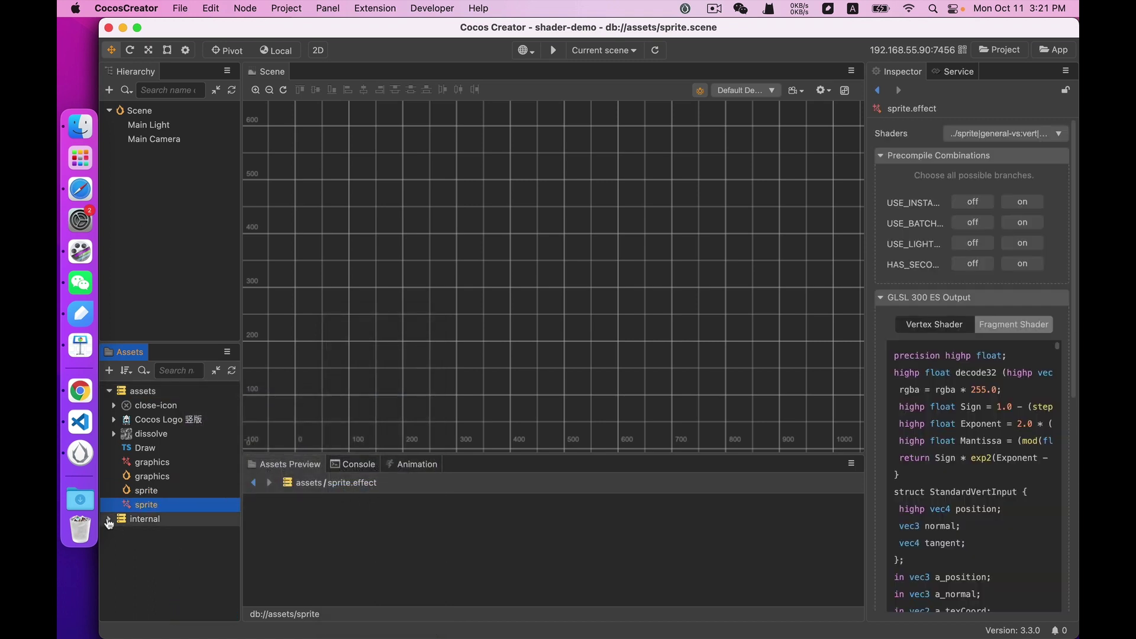
- Locate the builtin-sprite effect under internal > effects and reveal its file in Finder
left_click(109, 520)
scroll(120, 537, "down", 3)
scroll(125, 546, "down", 1)
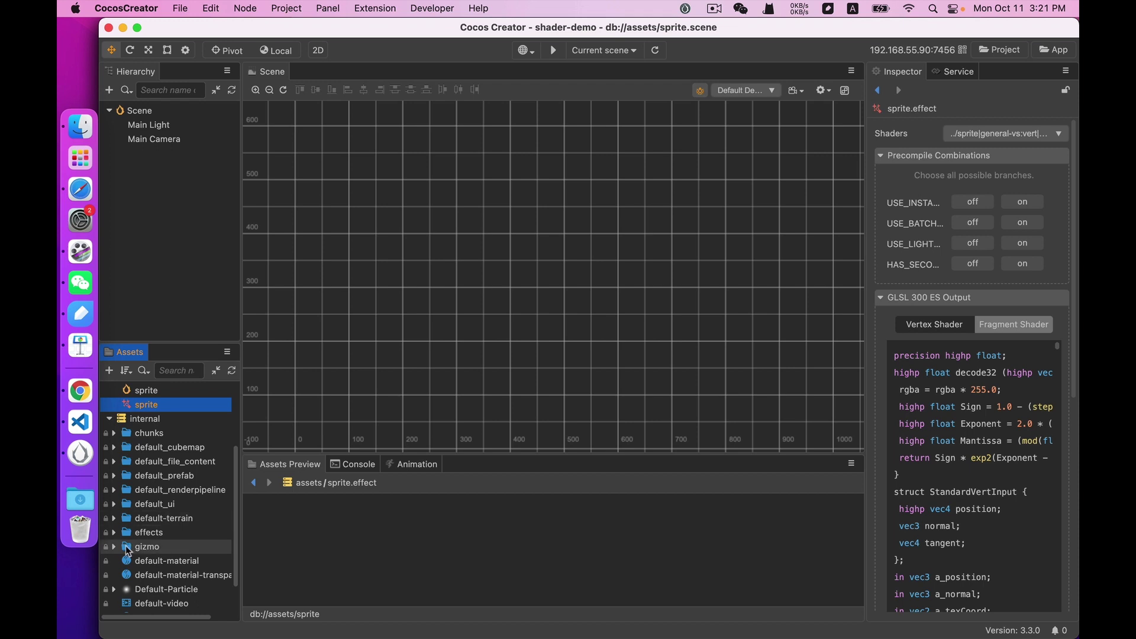
left_click(112, 532)
scroll(138, 533, "down", 2)
scroll(133, 531, "down", 2)
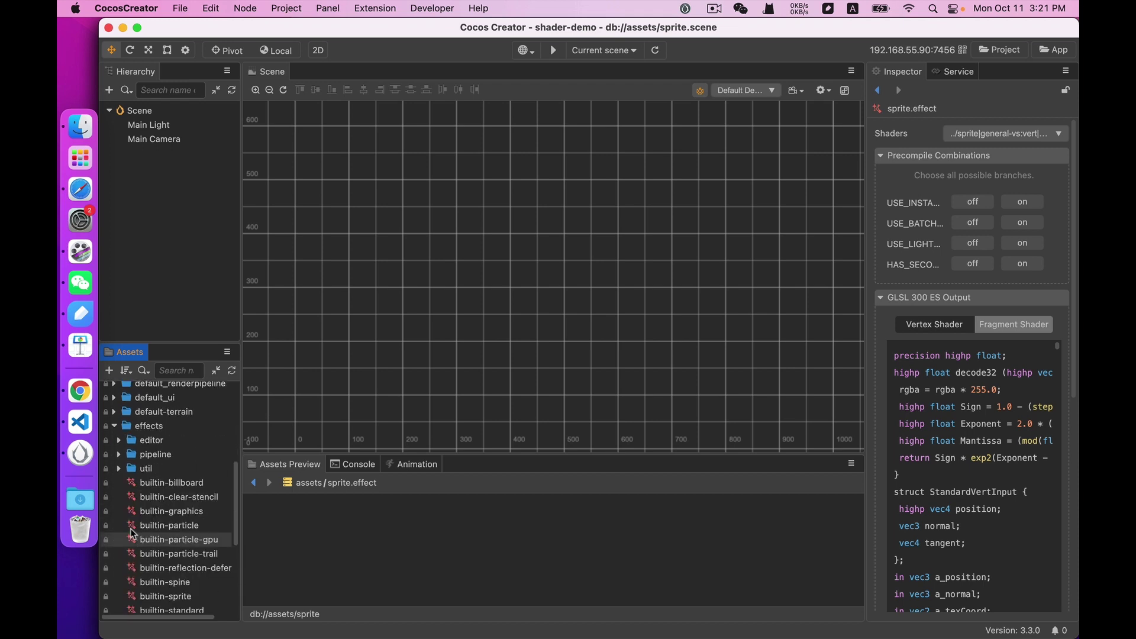
scroll(179, 532, "down", 1)
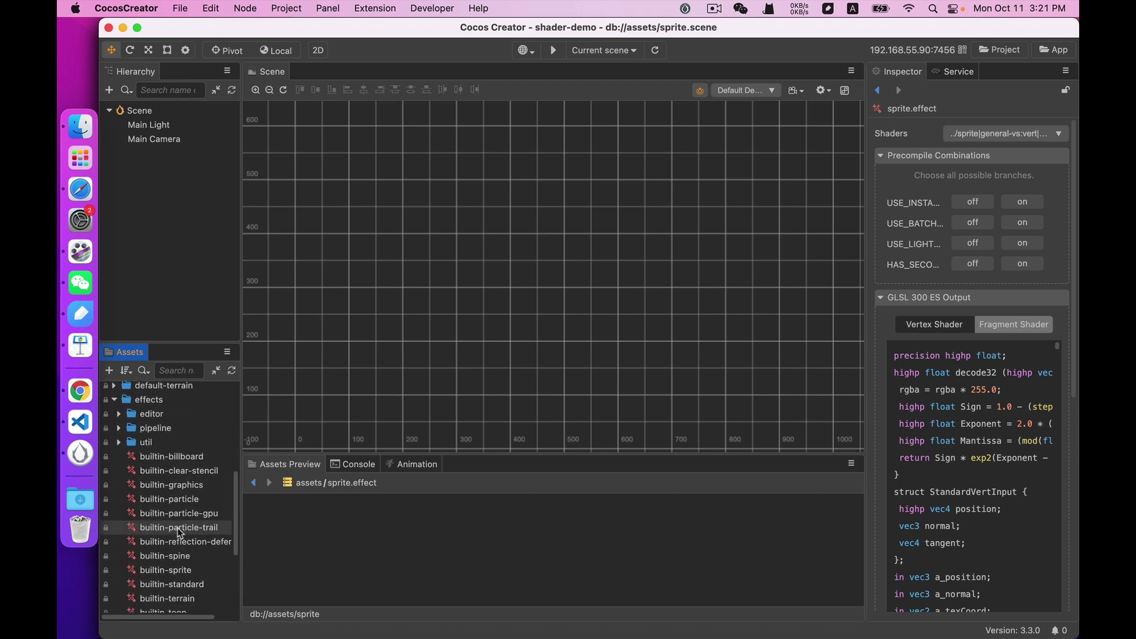
right_click(182, 573)
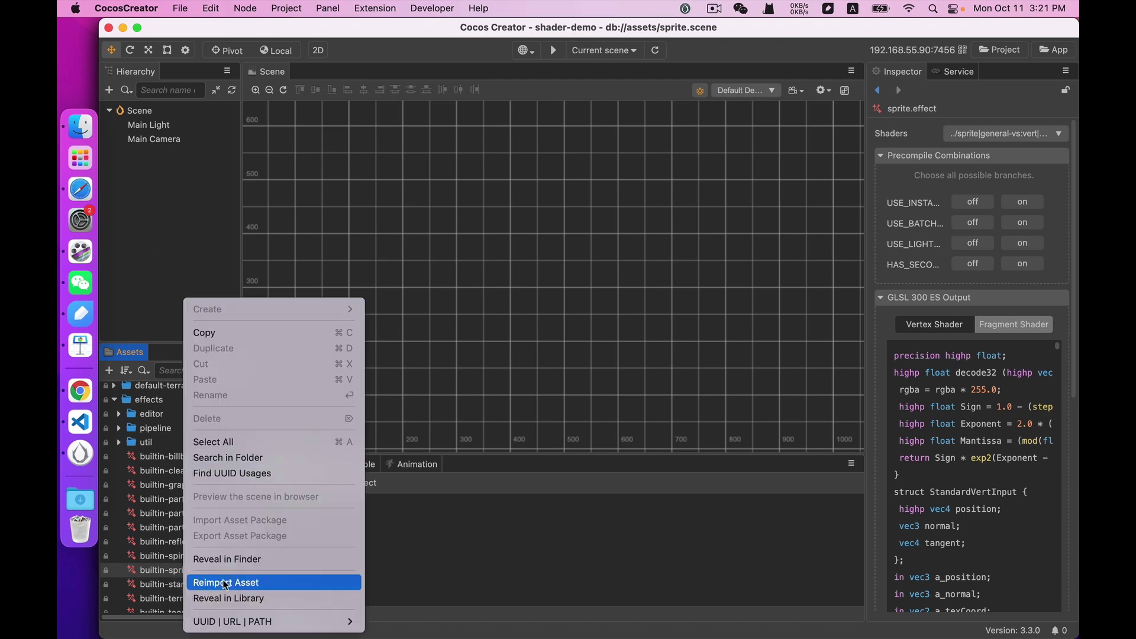
left_click(249, 561)
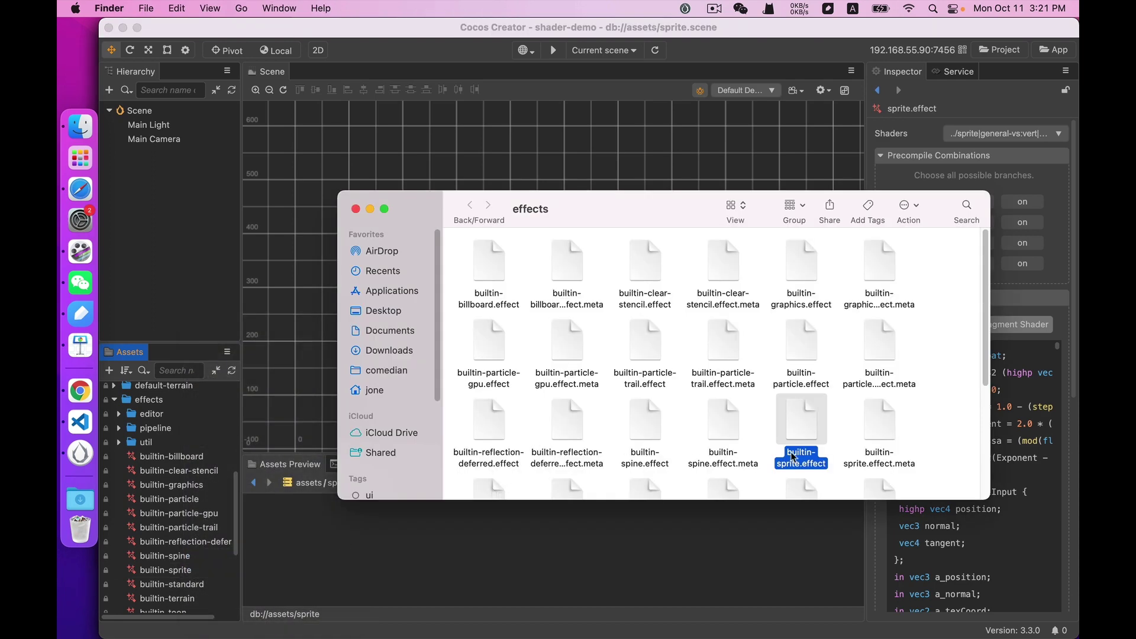
- Load builtin-sprite.effect into VS Code, select its code, then open the new sprite effect for editing
left_click_drag(795, 458, 80, 422)
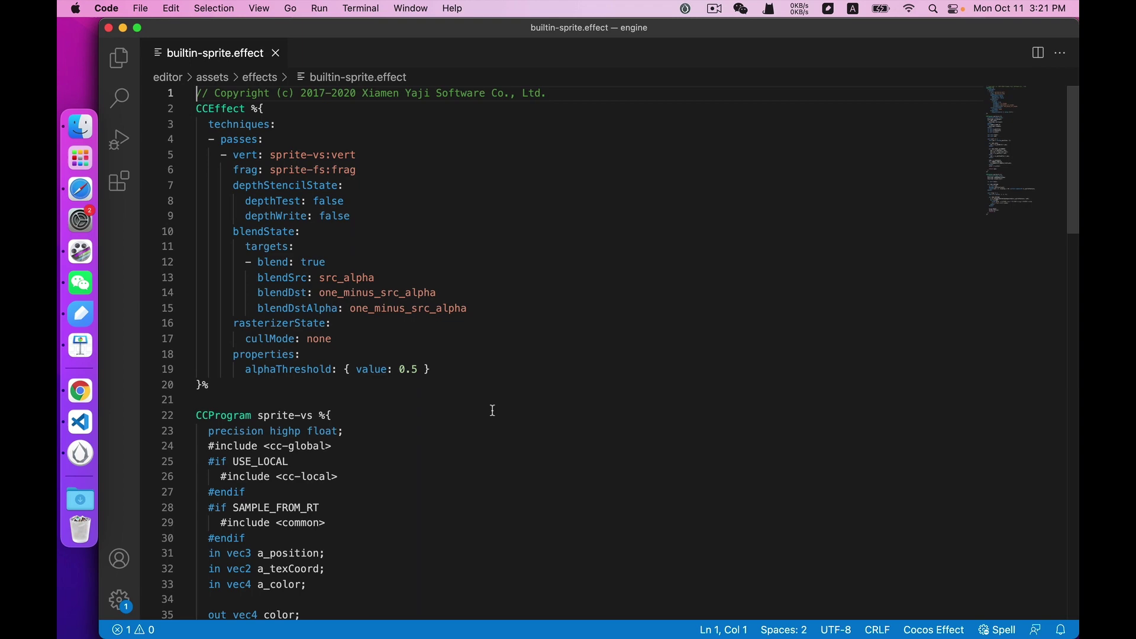
key("super+a")
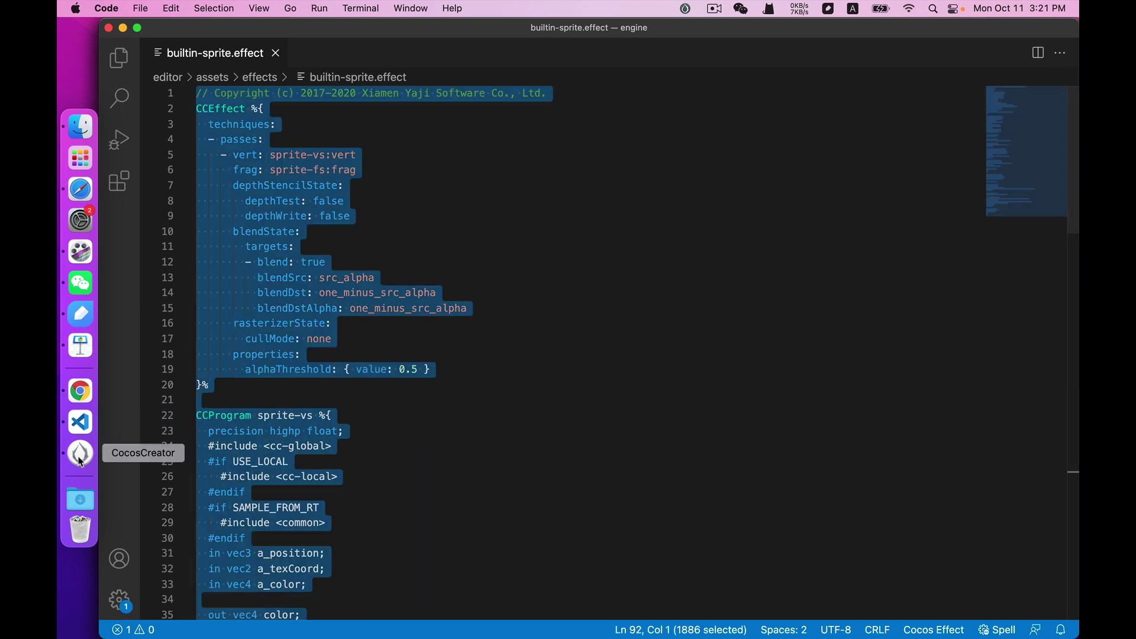
left_click(80, 457)
left_click(146, 505)
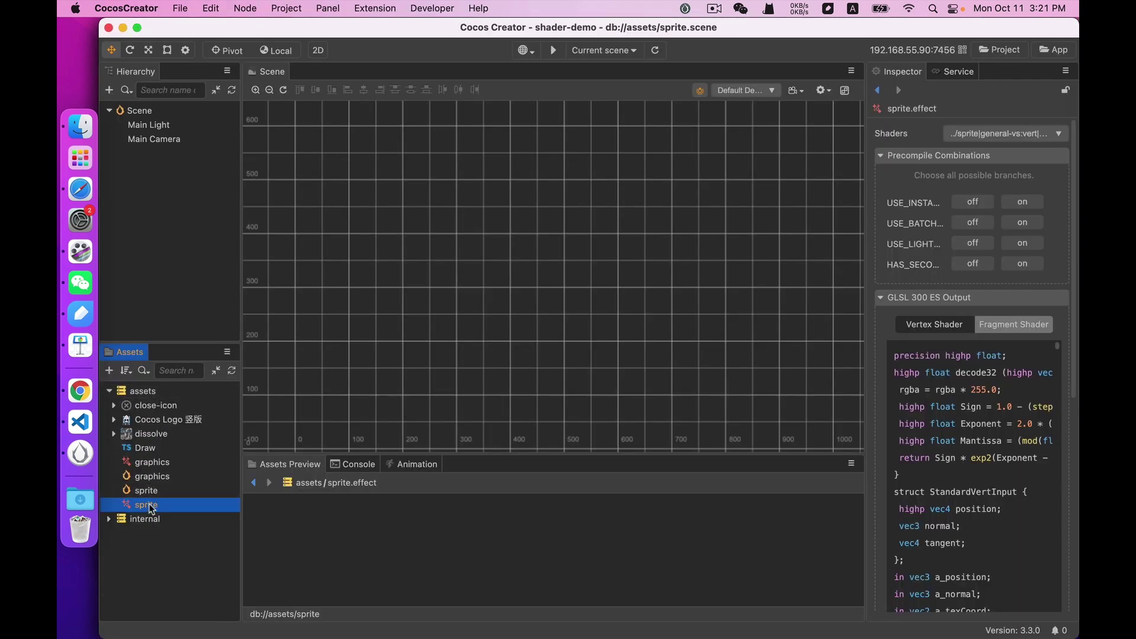
double_click(146, 504)
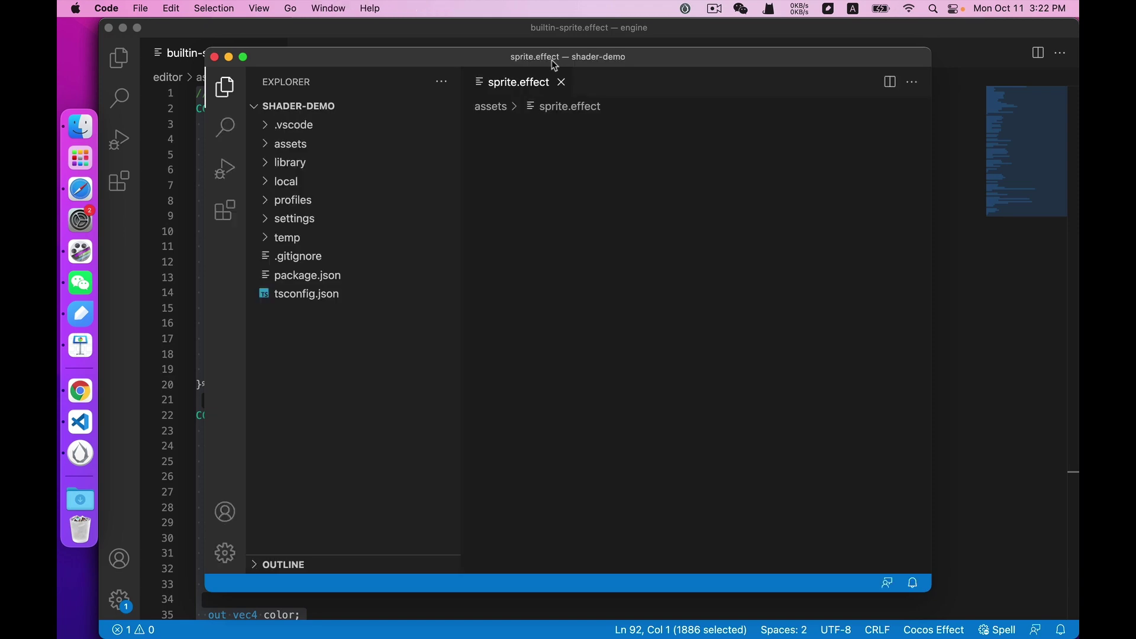
- Maximize the sprite.effect window and replace its contents with the builtin sprite shader code
double_click(553, 59)
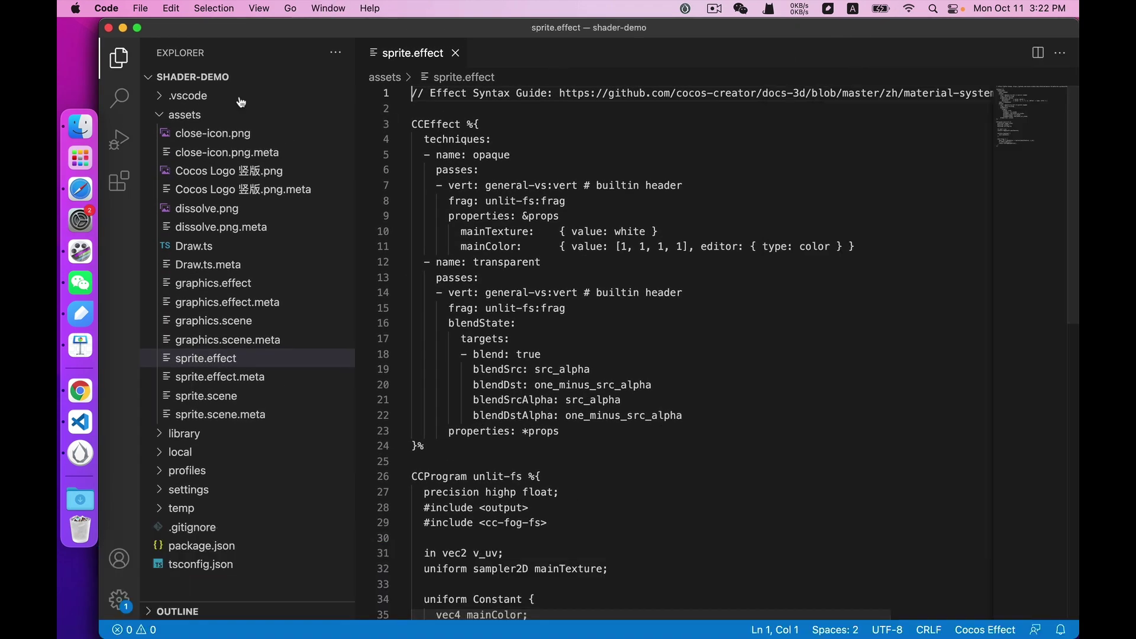
key("super+b")
key("super+a")
key("Right")
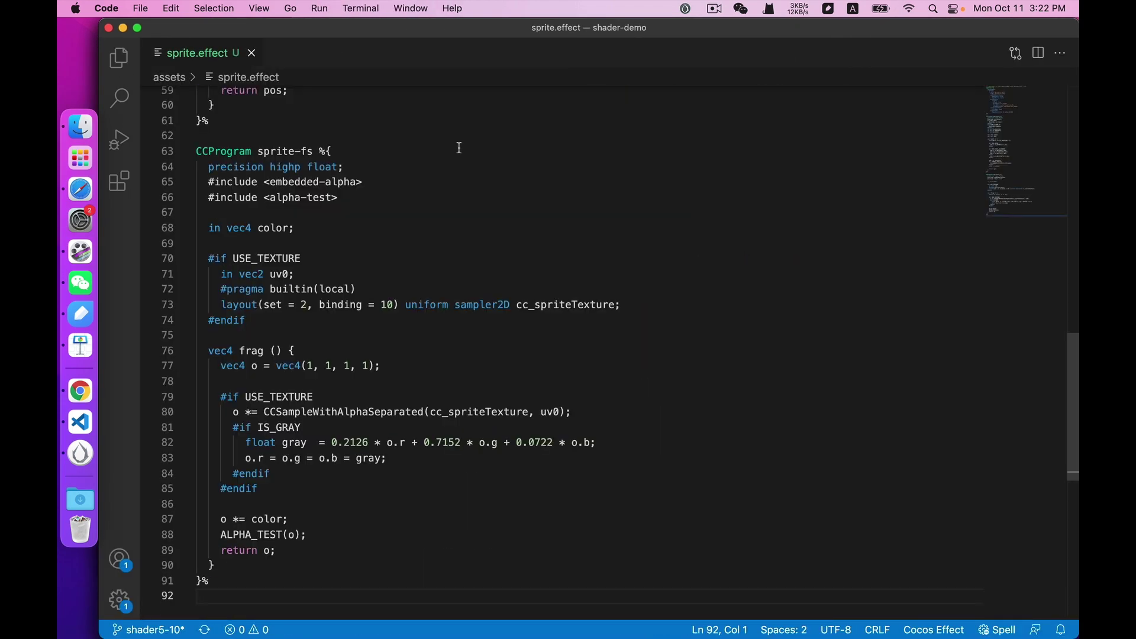
scroll(459, 147, "up", 10)
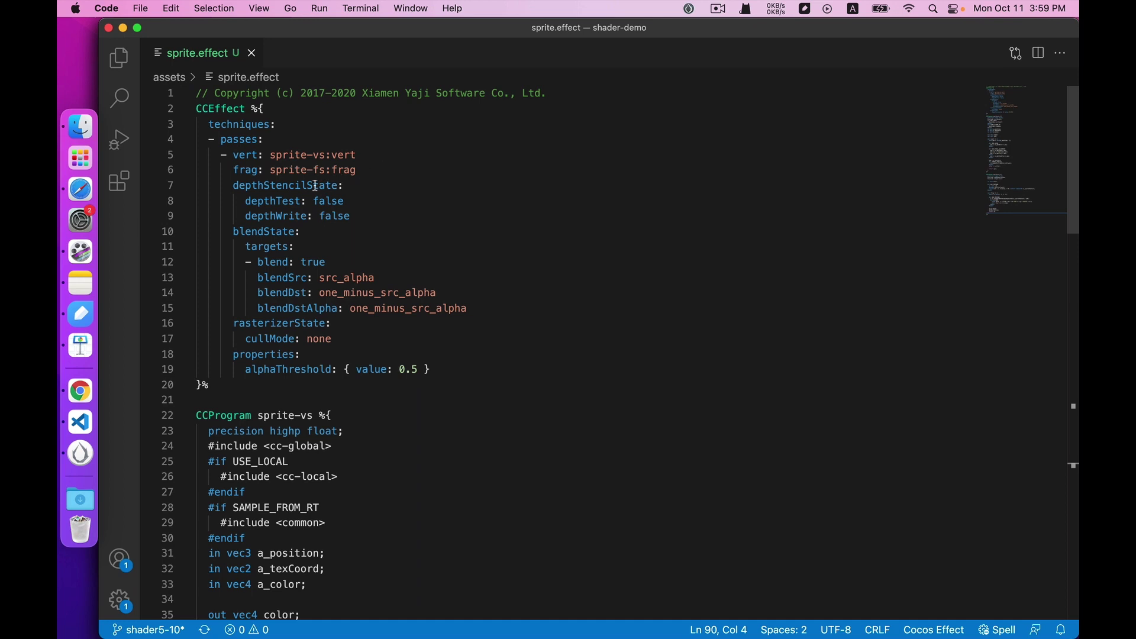
left_click(287, 324)
left_click(349, 325)
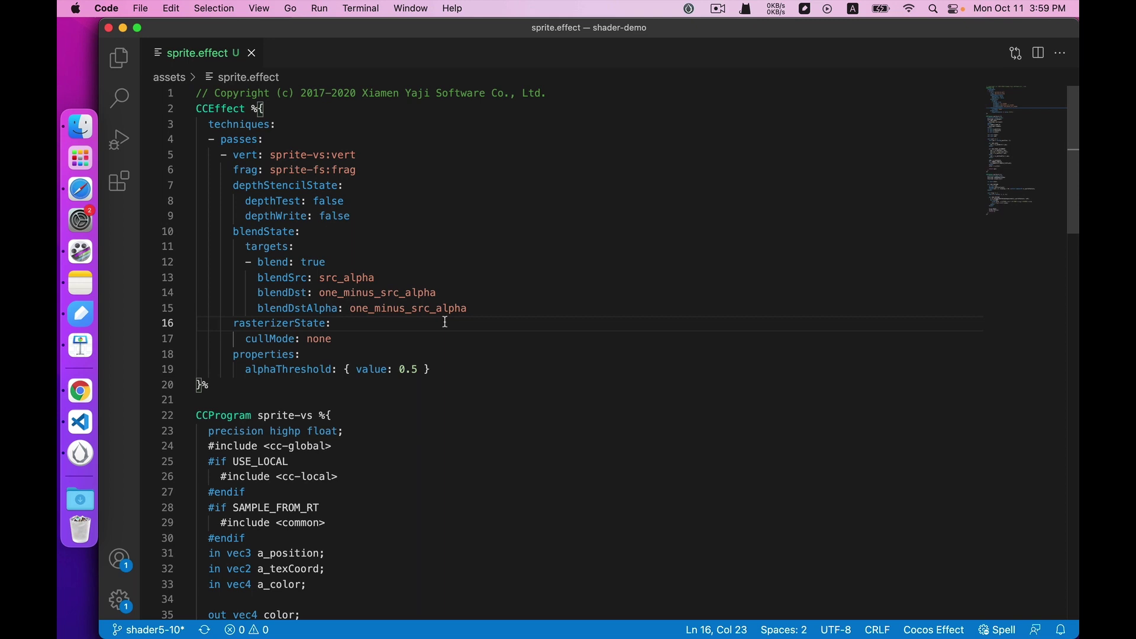
left_click(322, 355)
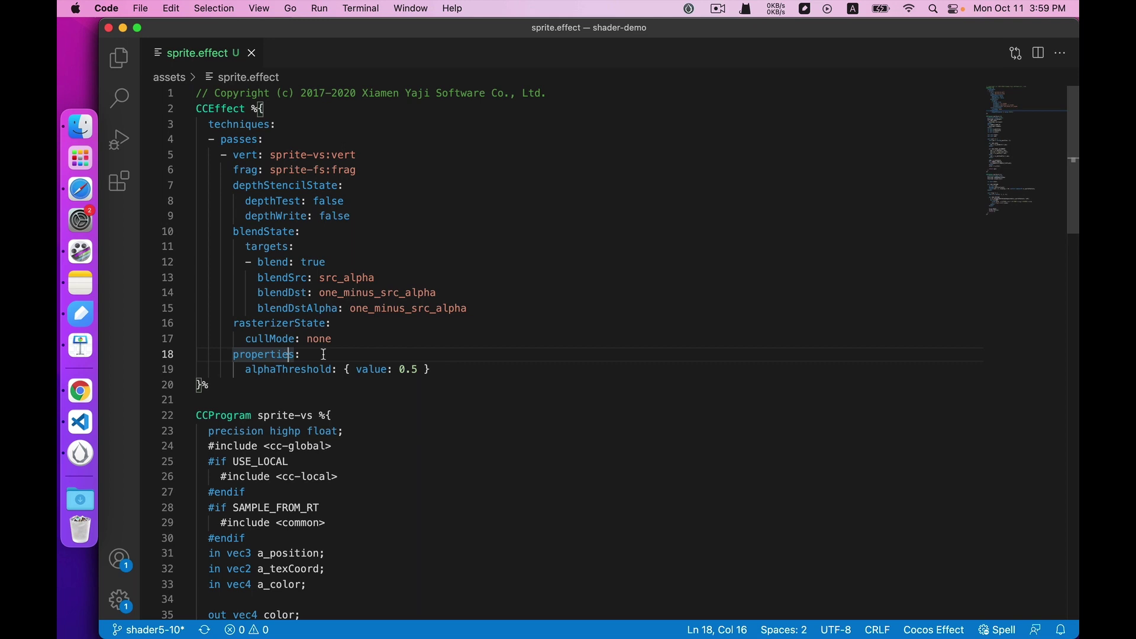
double_click(291, 355)
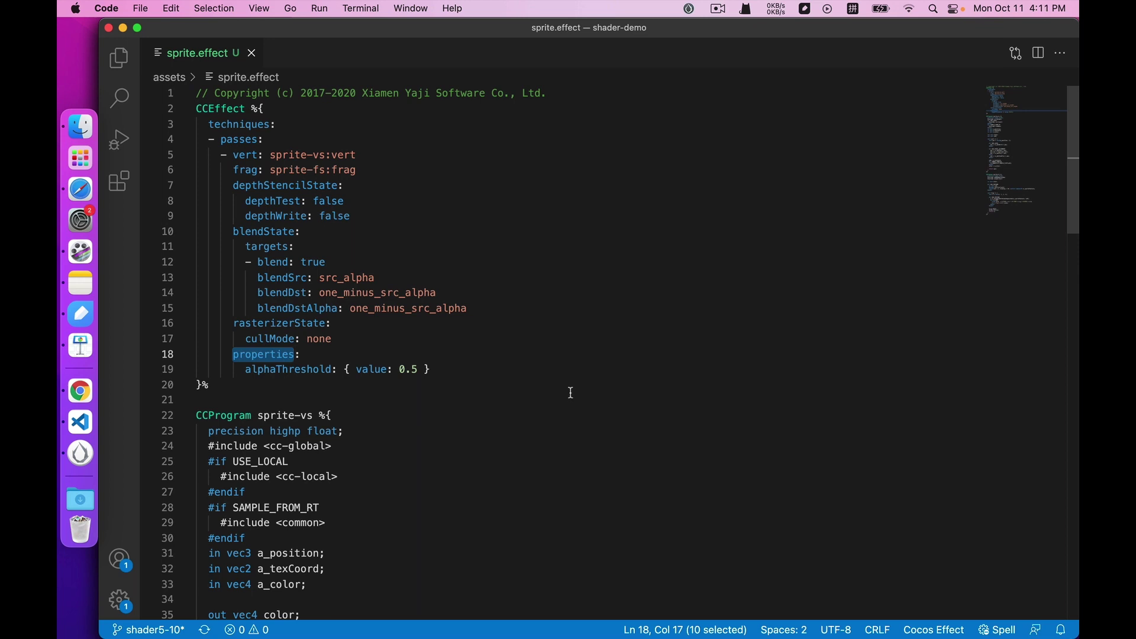
key("ctrl+space")
double_click(310, 369)
key("super+f")
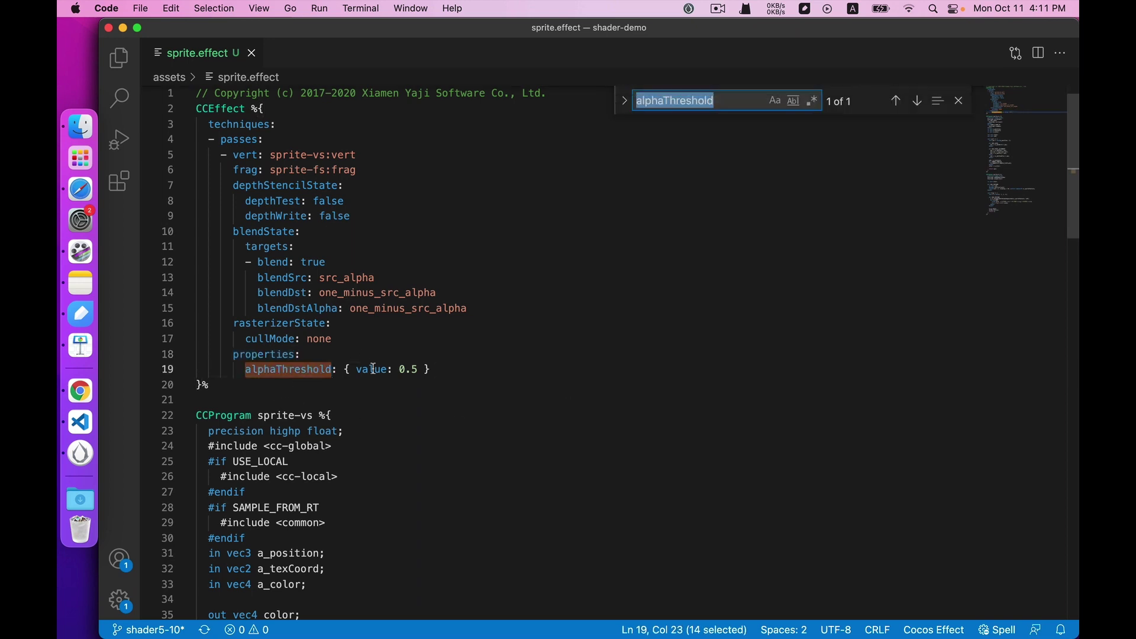
left_click(915, 102)
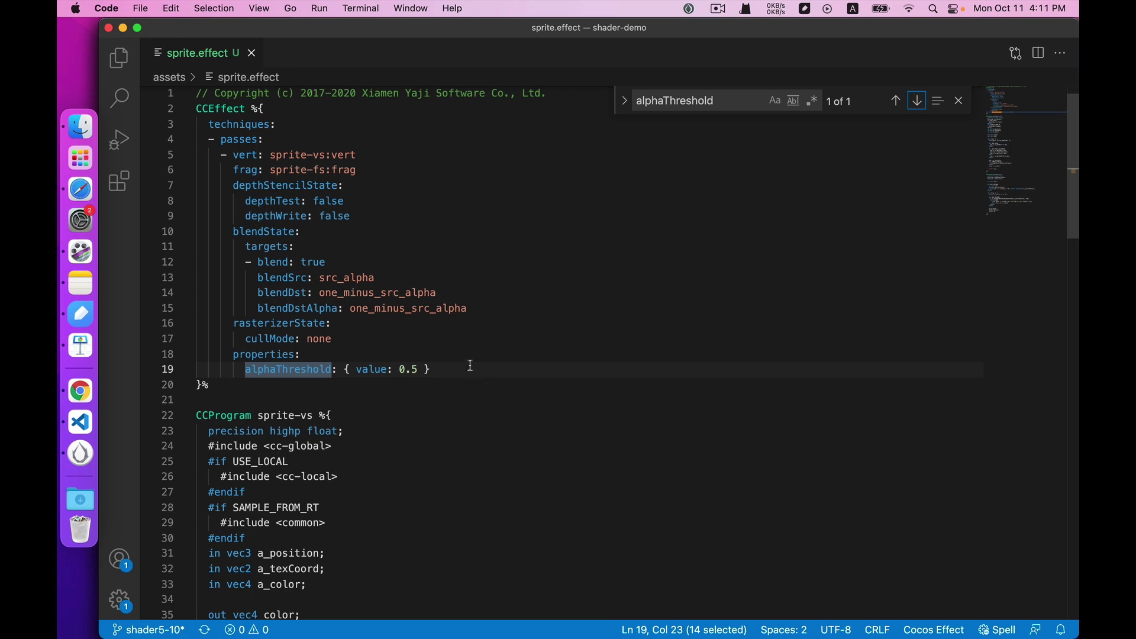
left_click(958, 100)
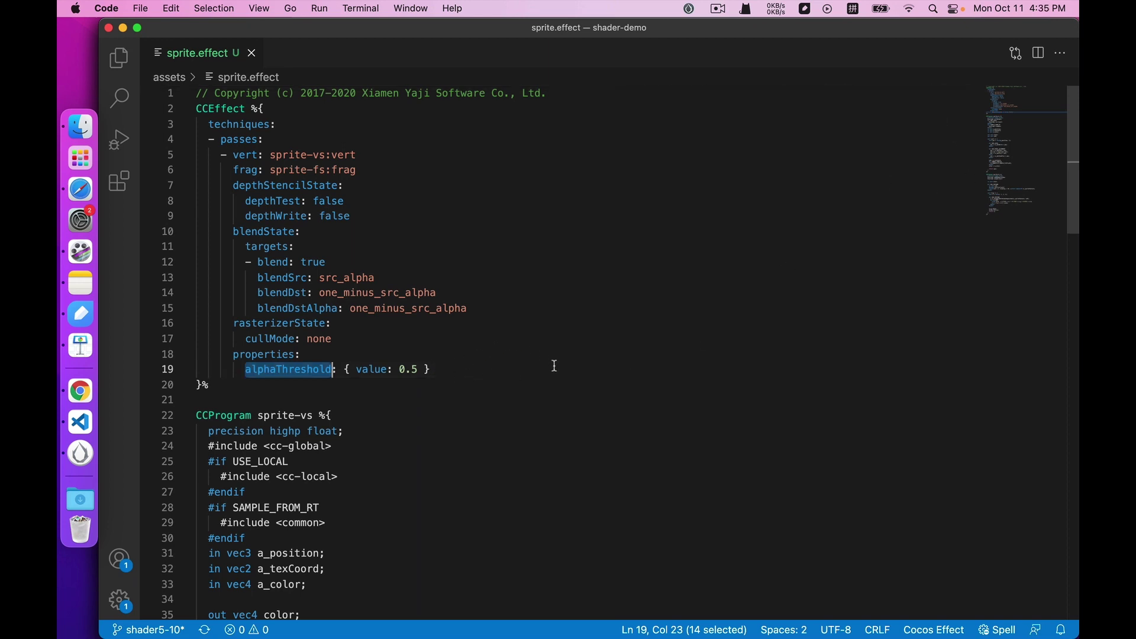
key("ctrl+space")
scroll(501, 363, "down", 2)
scroll(501, 364, "down", 3)
scroll(501, 363, "down", 2)
scroll(500, 364, "down", 1)
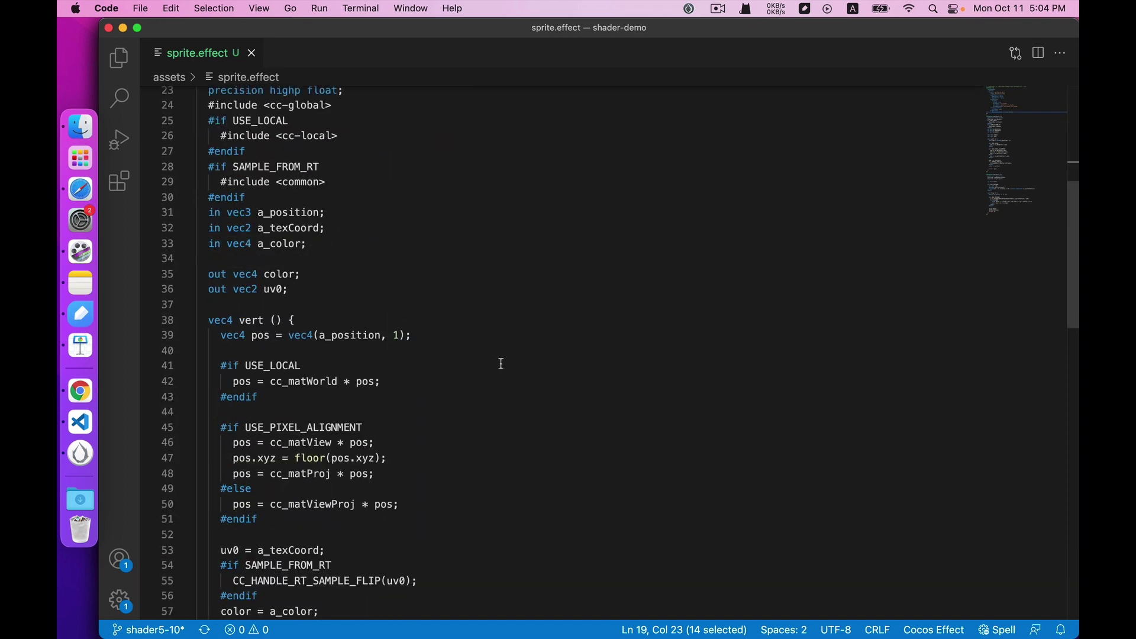
scroll(502, 363, "up", 1)
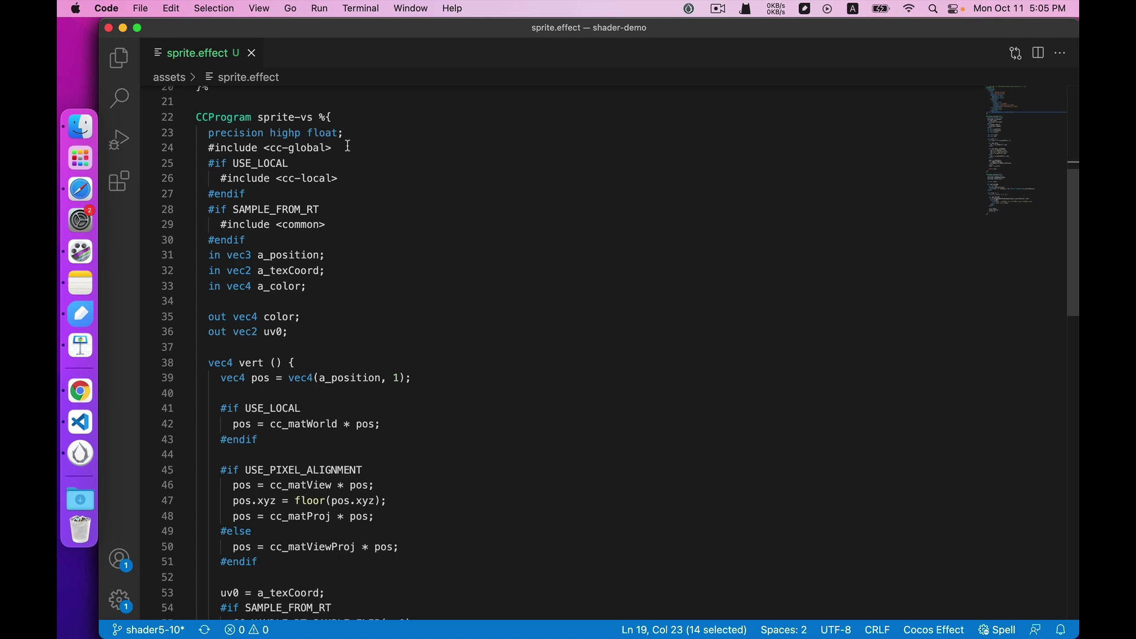
- Browse the internal chunks folder in Assets, then review the sprite.effect code in the editor
left_click(81, 453)
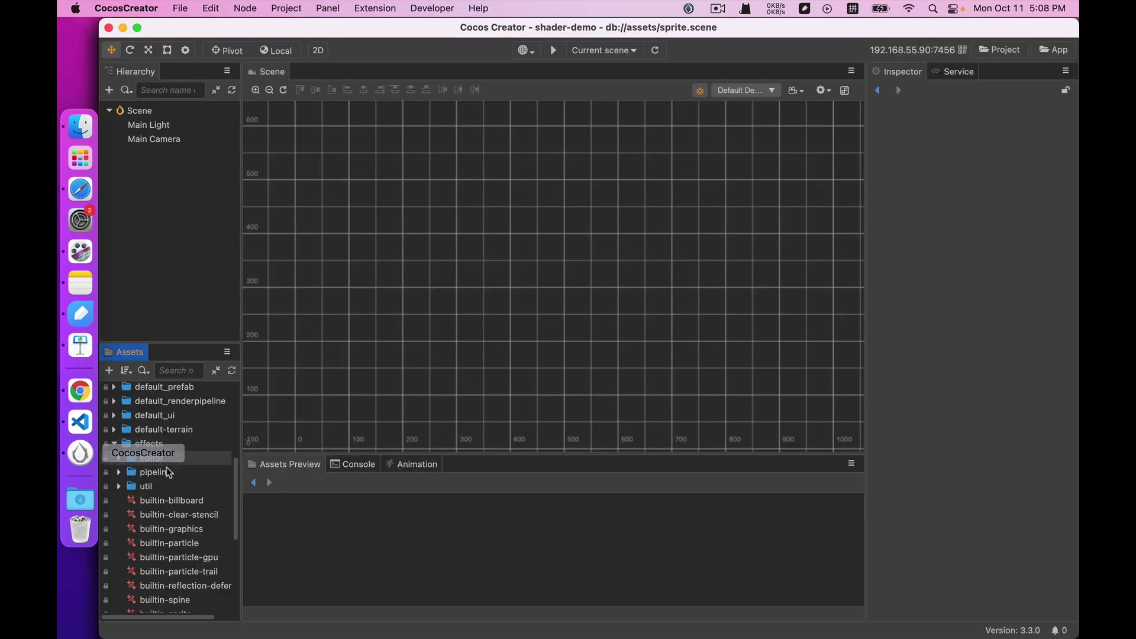
left_click(113, 444)
scroll(116, 440, "up", 2)
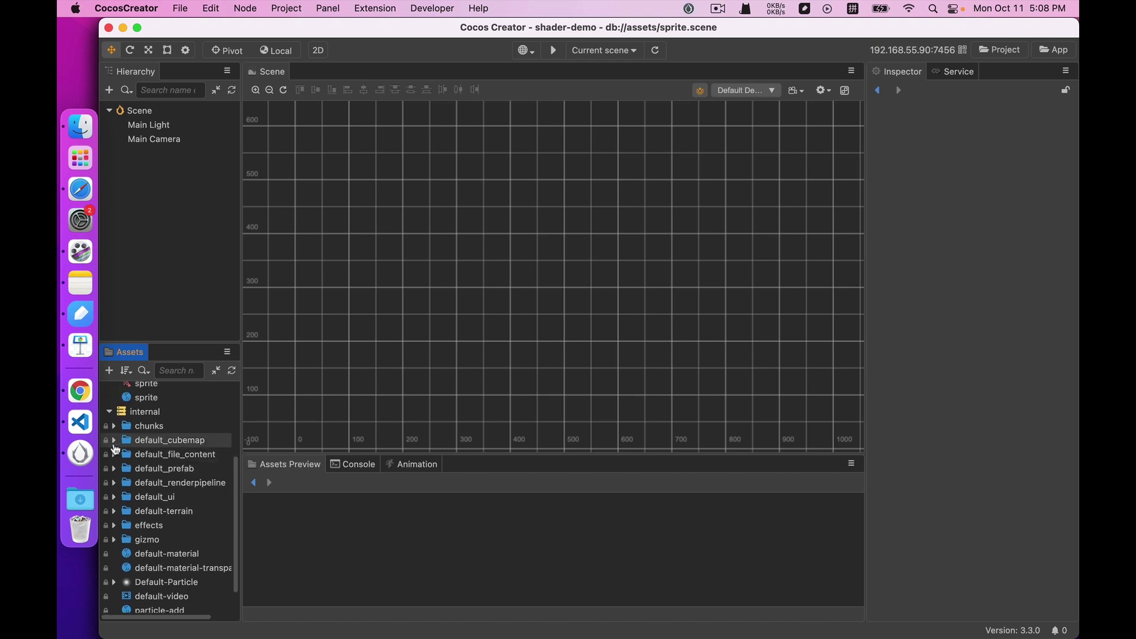
left_click(114, 426)
scroll(162, 488, "down", 3)
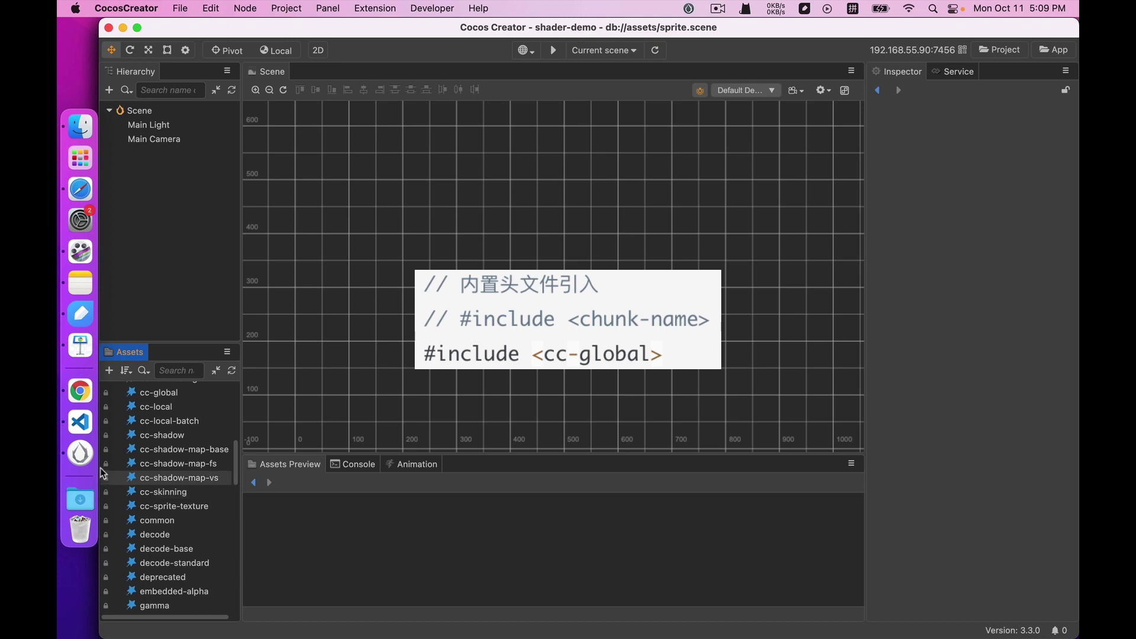
left_click(81, 424)
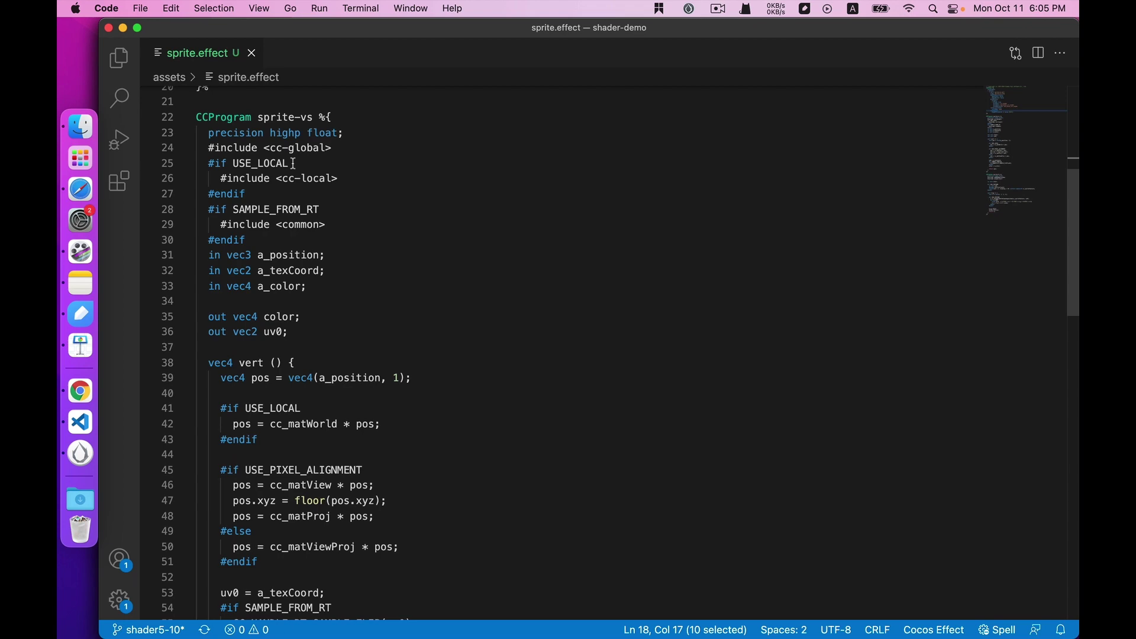
- Enable the USE LOCAL define on the sprite material, save it, and return to the sprite.effect code
left_click(81, 453)
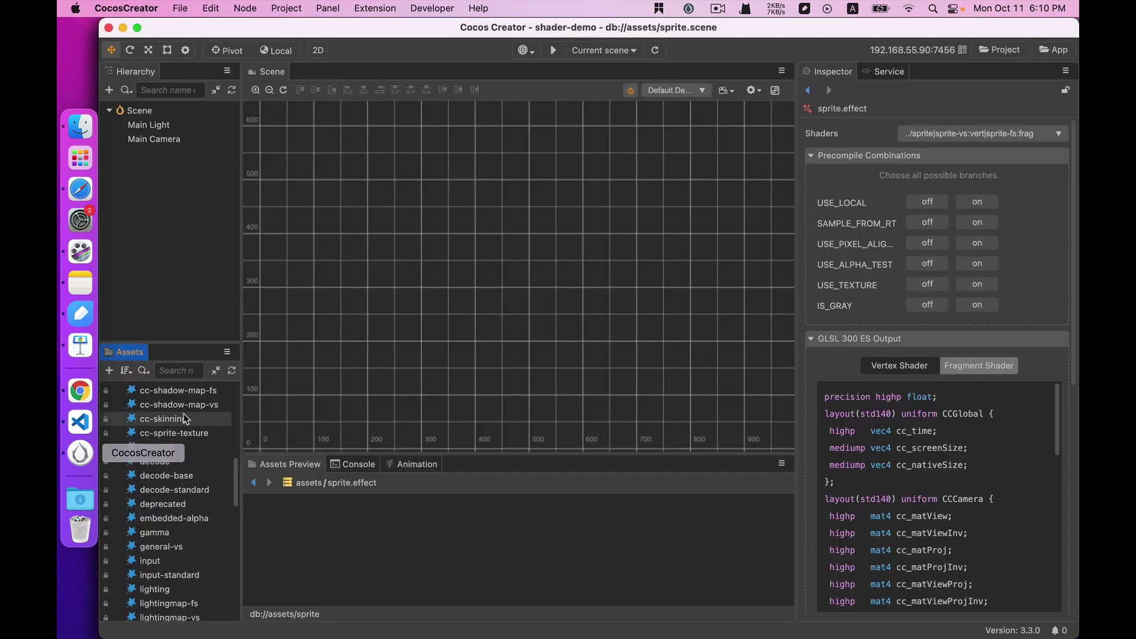
scroll(184, 419, "up", 10)
left_click(147, 518)
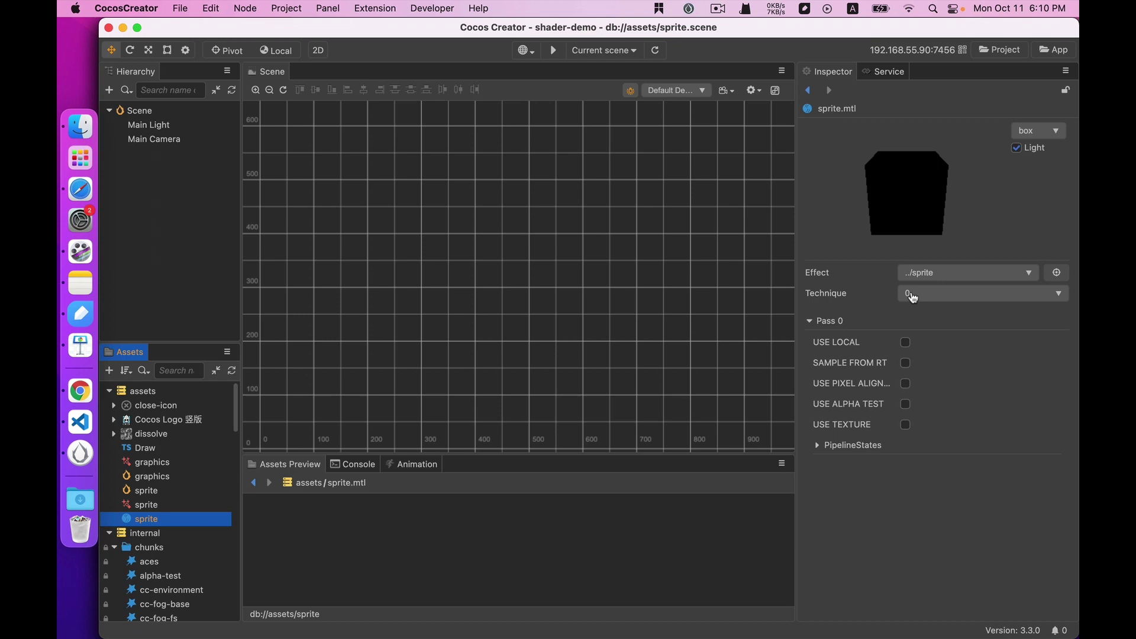
left_click(904, 342)
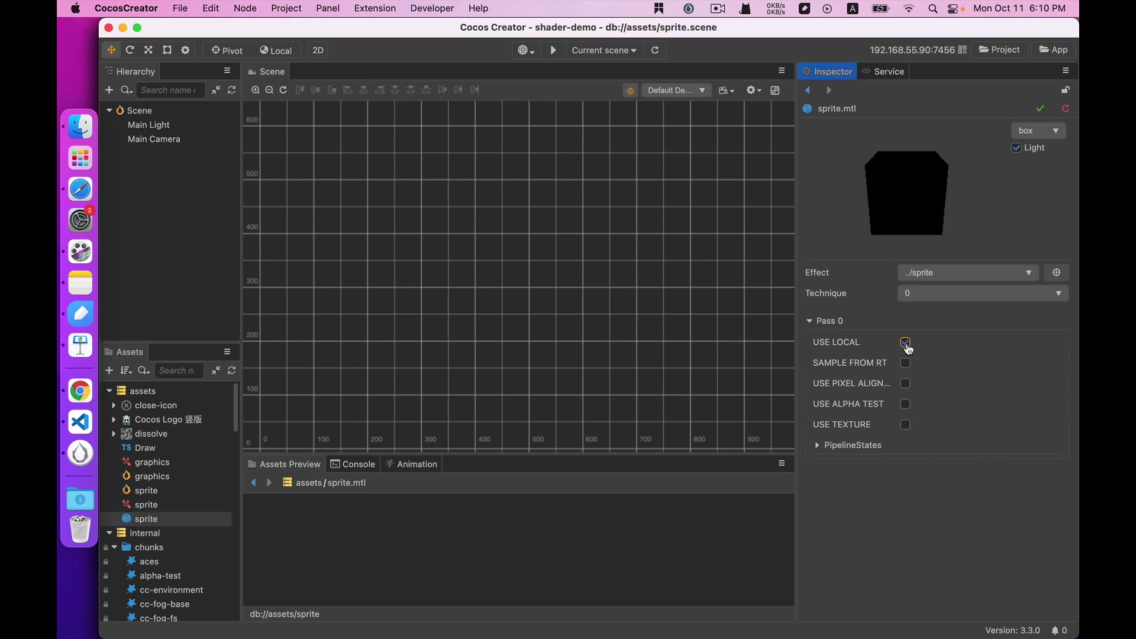
left_click(1040, 109)
left_click(81, 421)
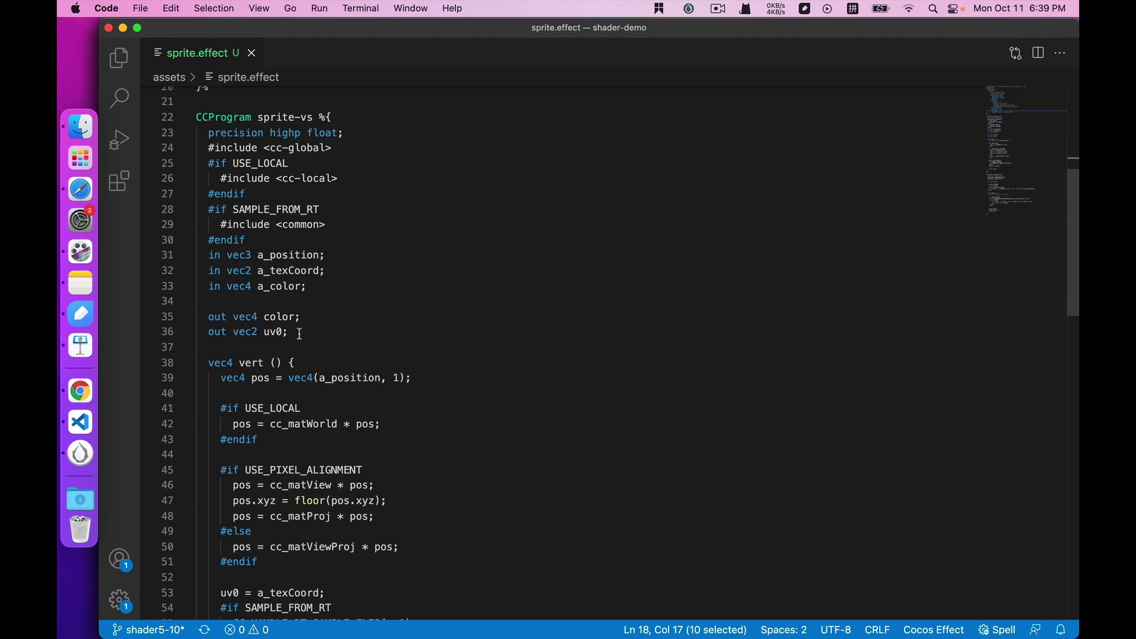
scroll(299, 334, "down", 1)
scroll(299, 334, "down", 3)
scroll(300, 333, "down", 2)
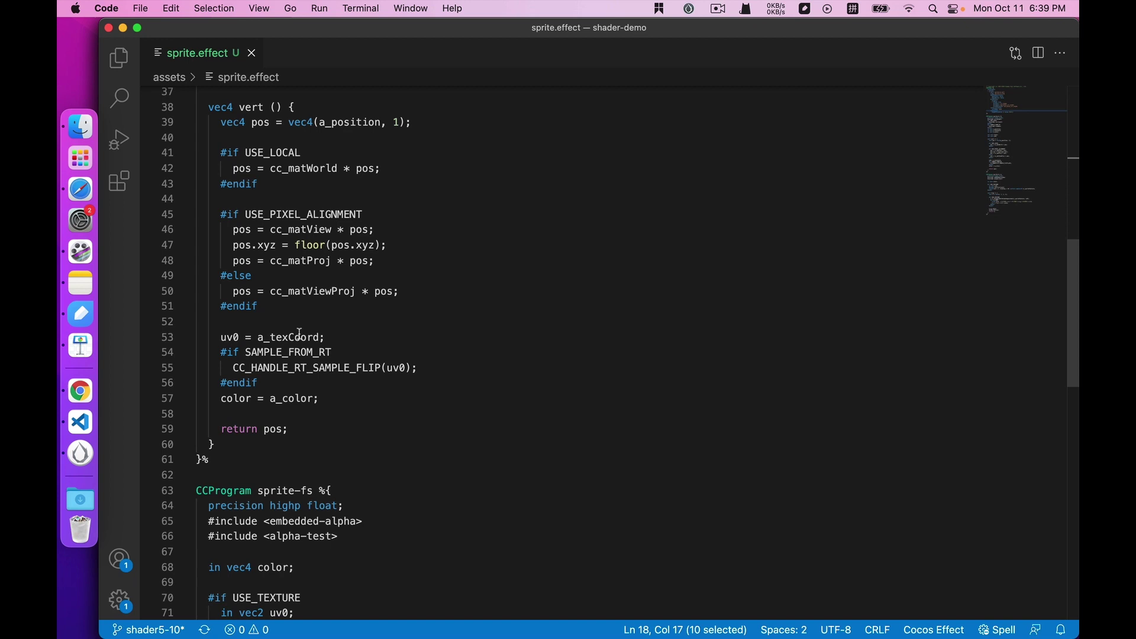
scroll(339, 243, "up", 1)
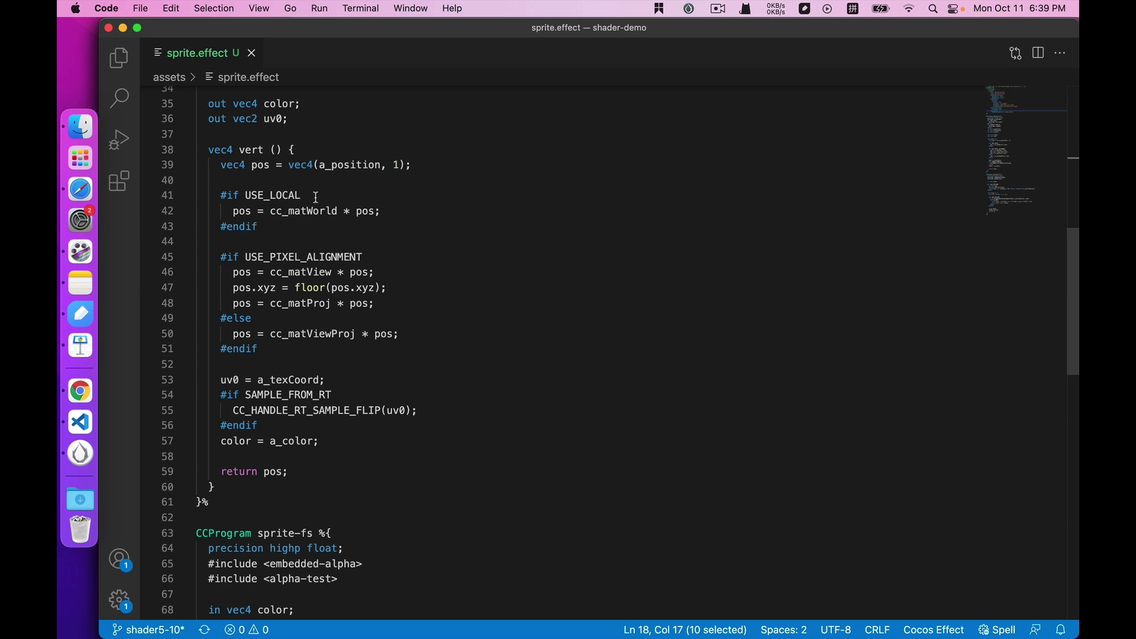
key("ctrl+space")
scroll(338, 413, "down", 2)
scroll(338, 417, "down", 2)
scroll(343, 406, "down", 1)
scroll(351, 254, "down", 3)
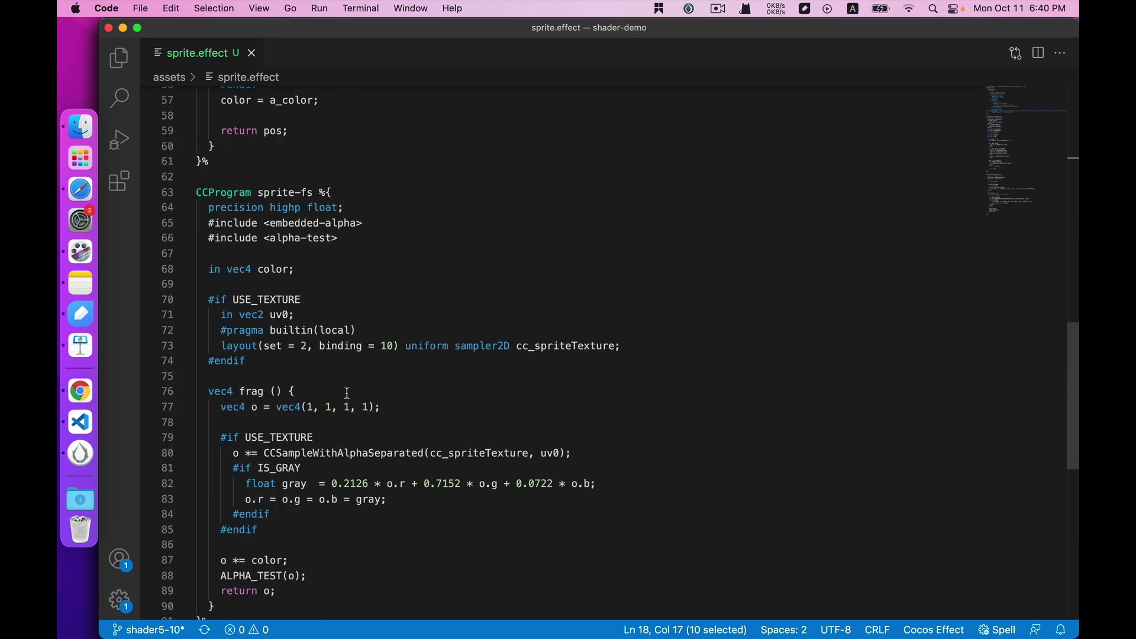
scroll(362, 220, "down", 1)
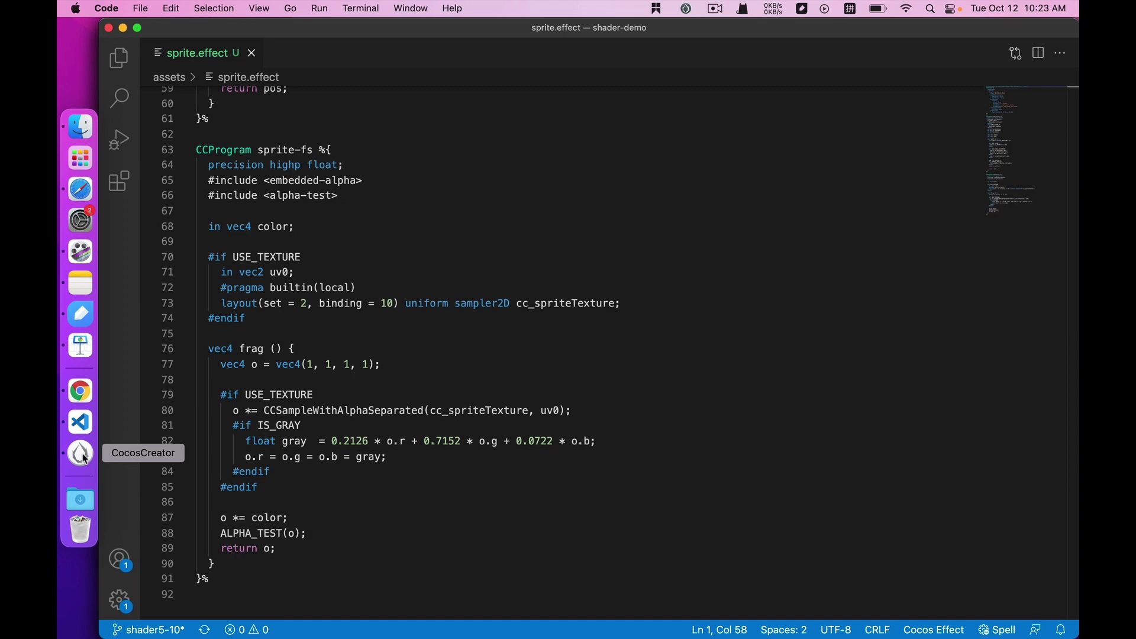
- Reveal the built-in chunks folder in Finder from the Assets panel
left_click(82, 456)
right_click(151, 433)
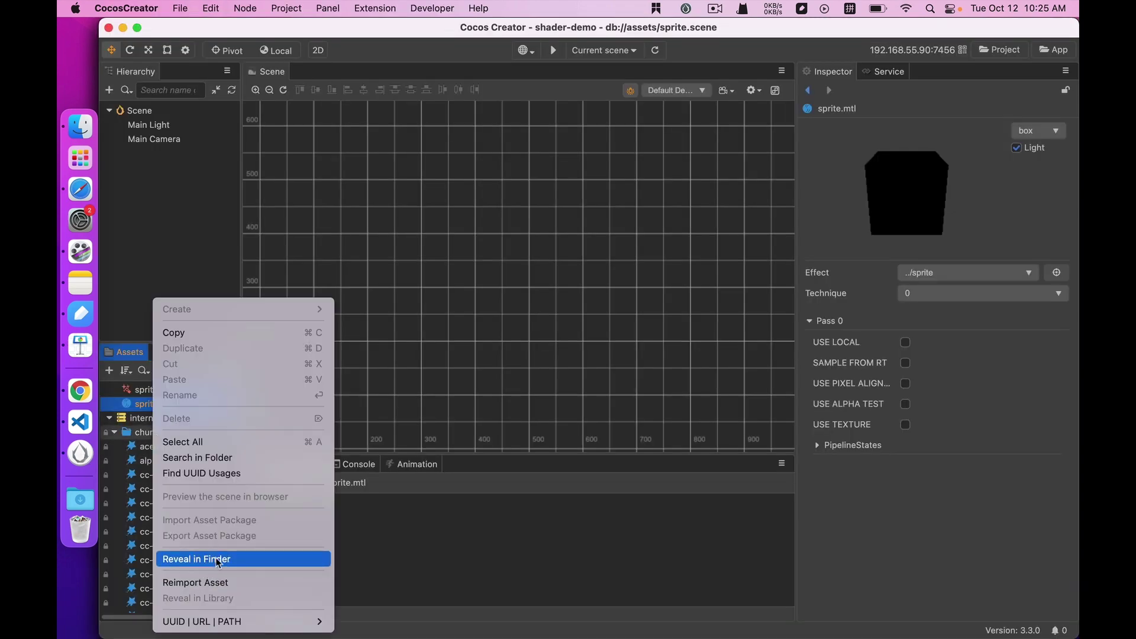
left_click(216, 558)
- Load the chunks folder into a second, empty VS Code window
left_click(80, 422)
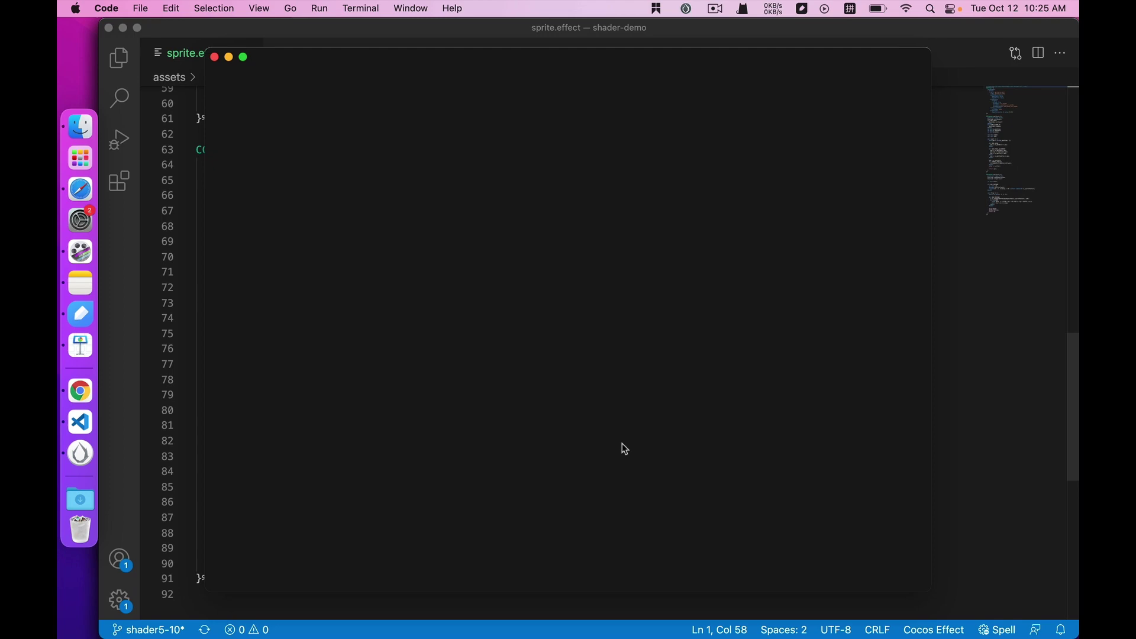
left_click(81, 127)
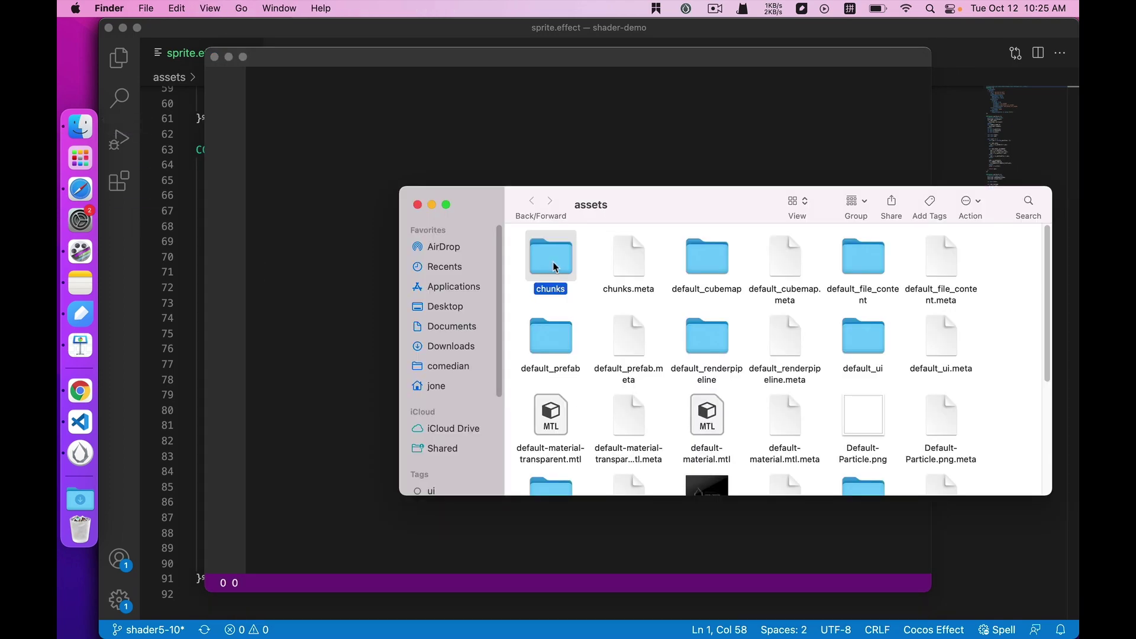
left_click(679, 63)
key("super+Tab")
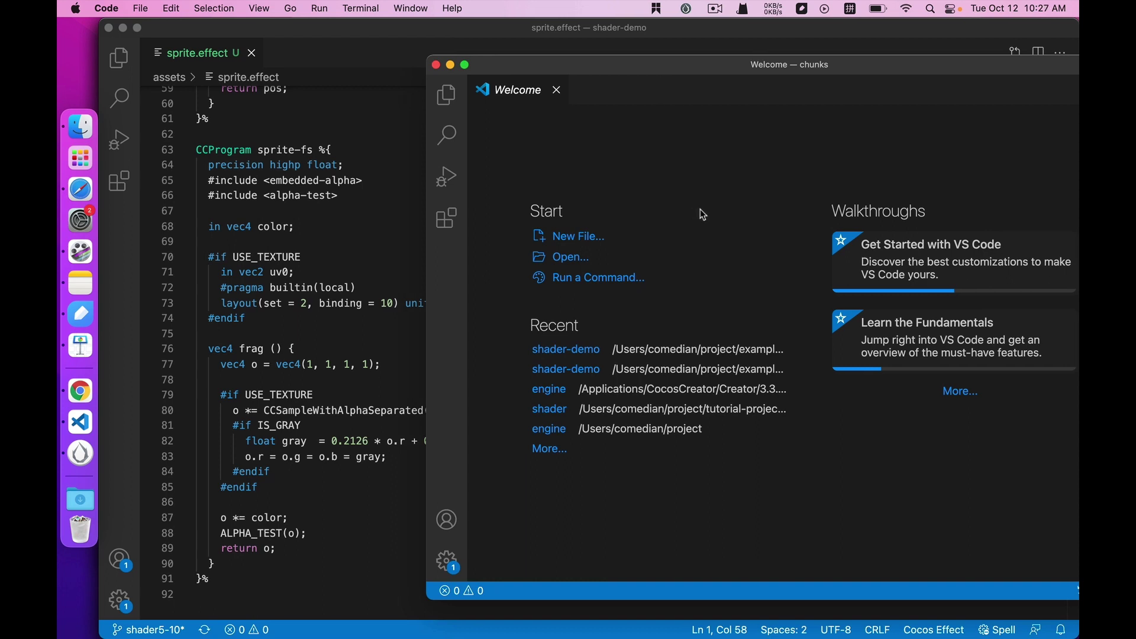
- Find and open embedded-alpha.chunk to read CCSampleWithAlphaSeparated, nudging the chunks window right
key("super+p")
type("e m")
key("shift")
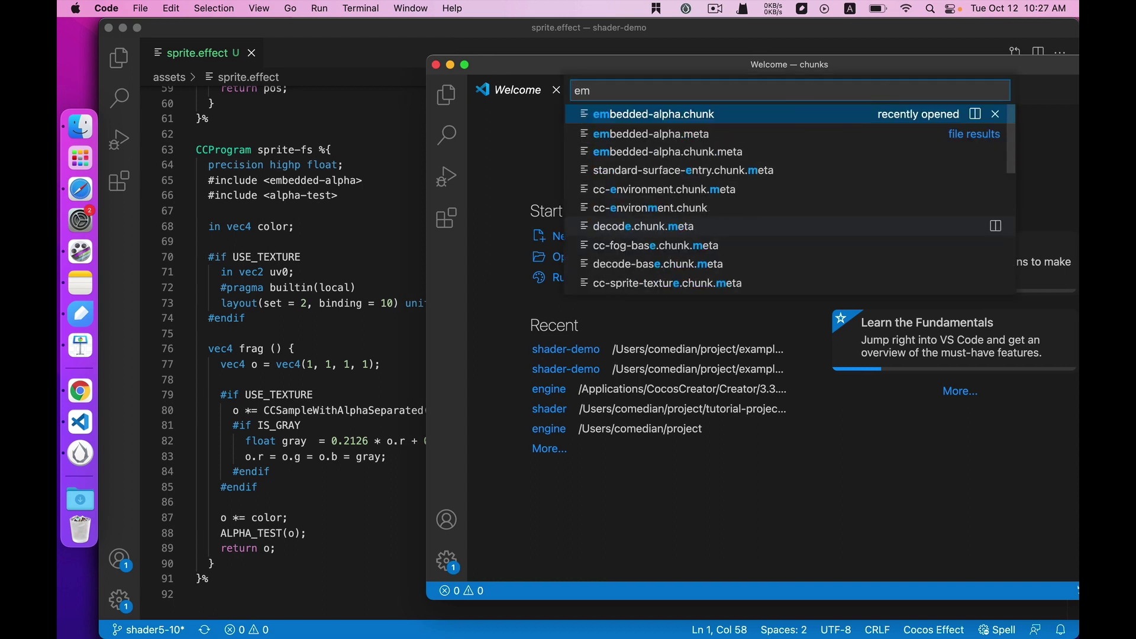
key("Return")
left_click(678, 161)
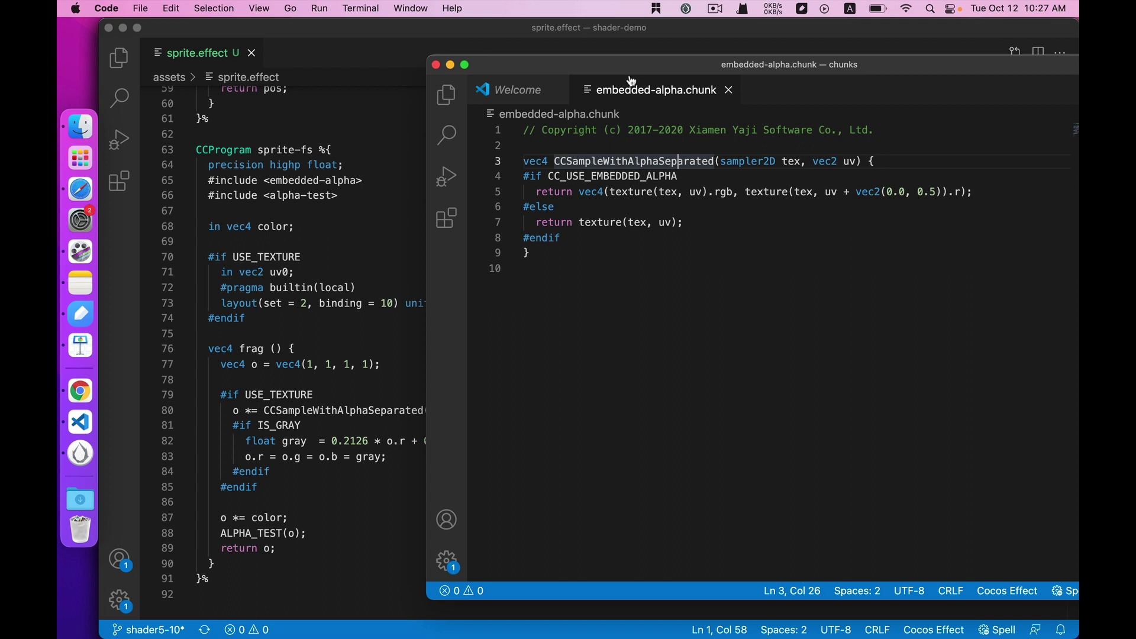
mouse_move(639, 65)
left_mouse_down()
mouse_move(742, 76)
mouse_move(670, 72)
left_mouse_up()
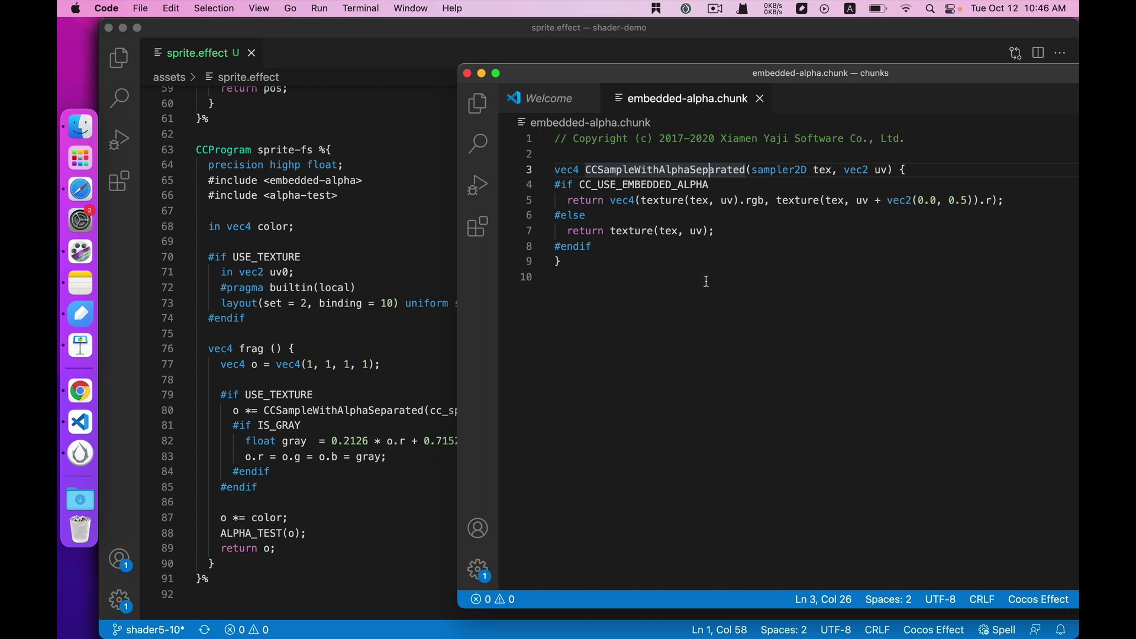
- Find and open alpha-test.chunk to read its ALPHA_TEST discard functions
key("super+p")
type("al")
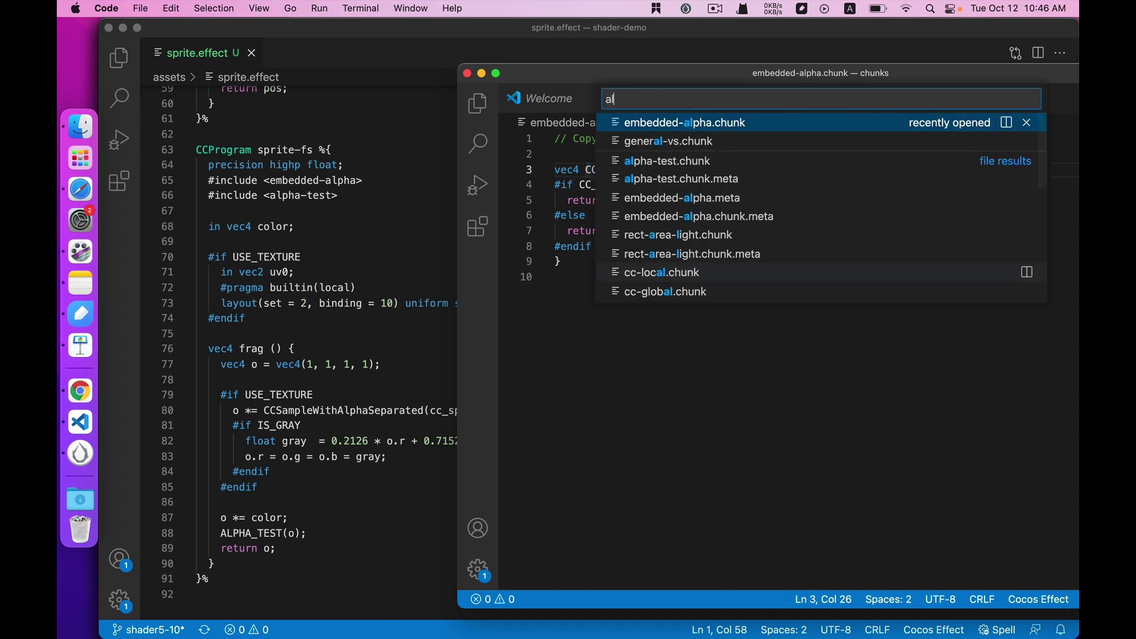
type("pl")
key("BackSpace")
key("BackSpace")
type("ph")
key("Down")
key("Return")
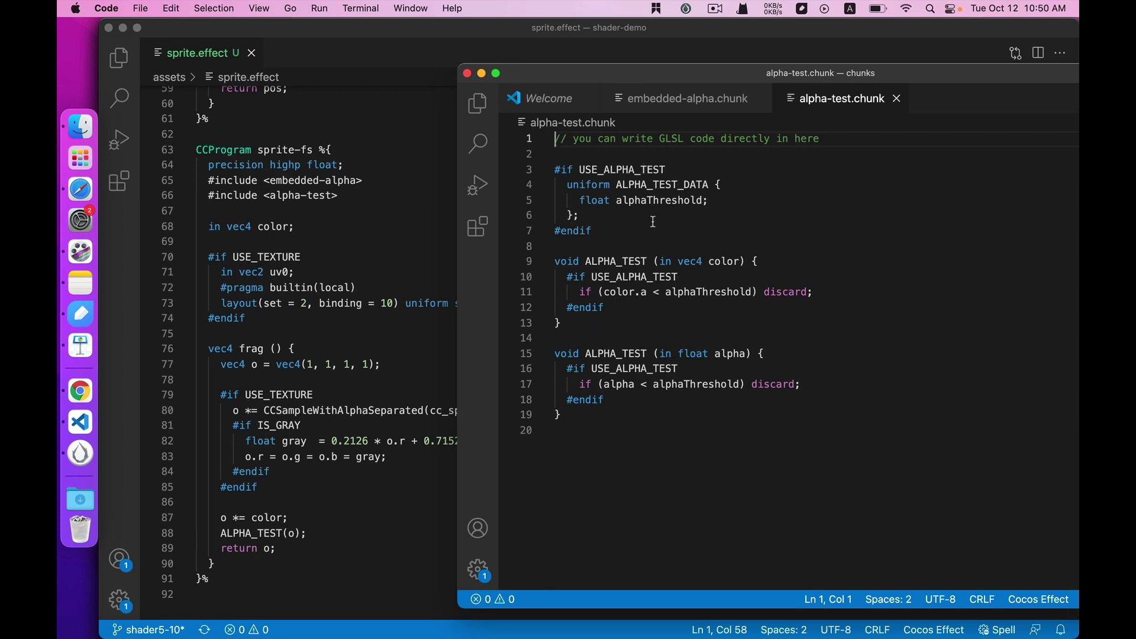
scroll(304, 355, "up", 5)
scroll(305, 356, "up", 5)
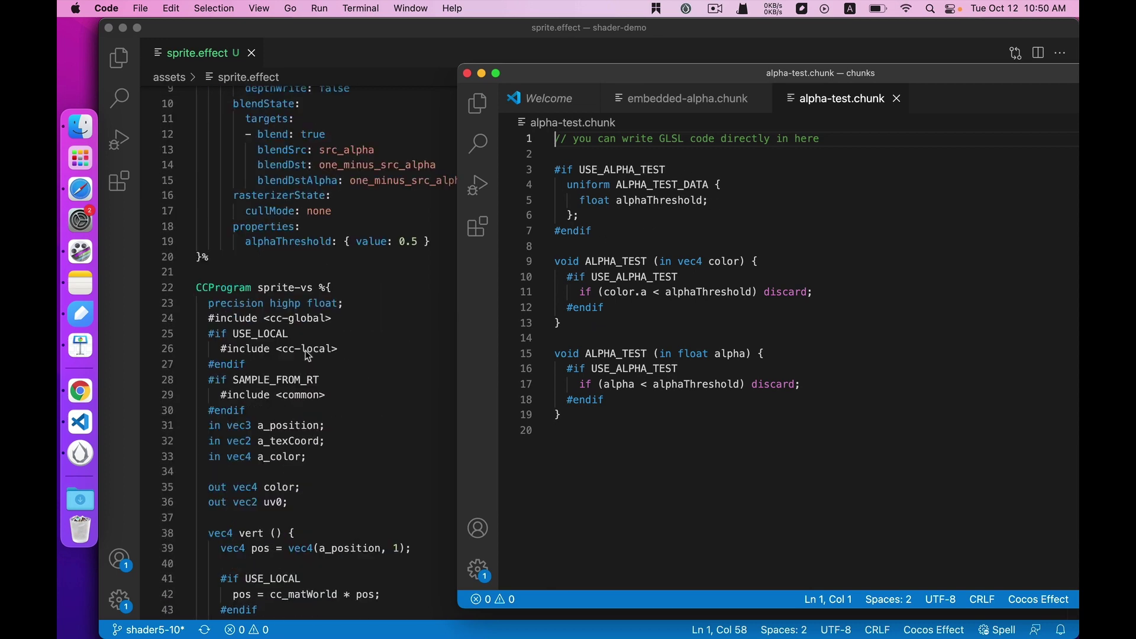
scroll(305, 355, "up", 1)
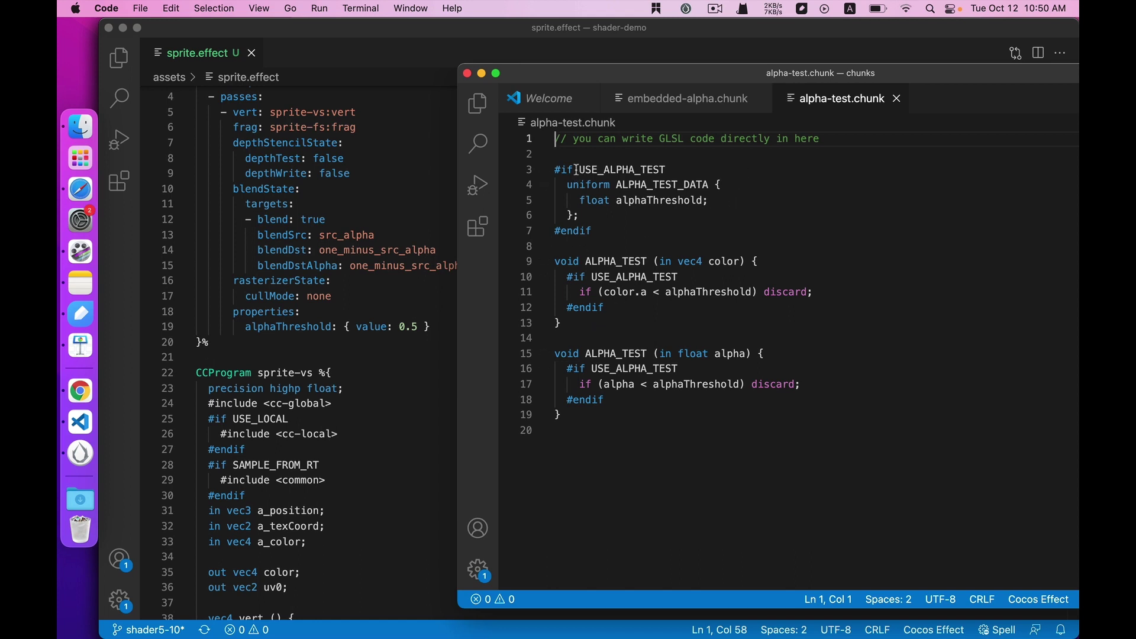
scroll(250, 333, "down", 2)
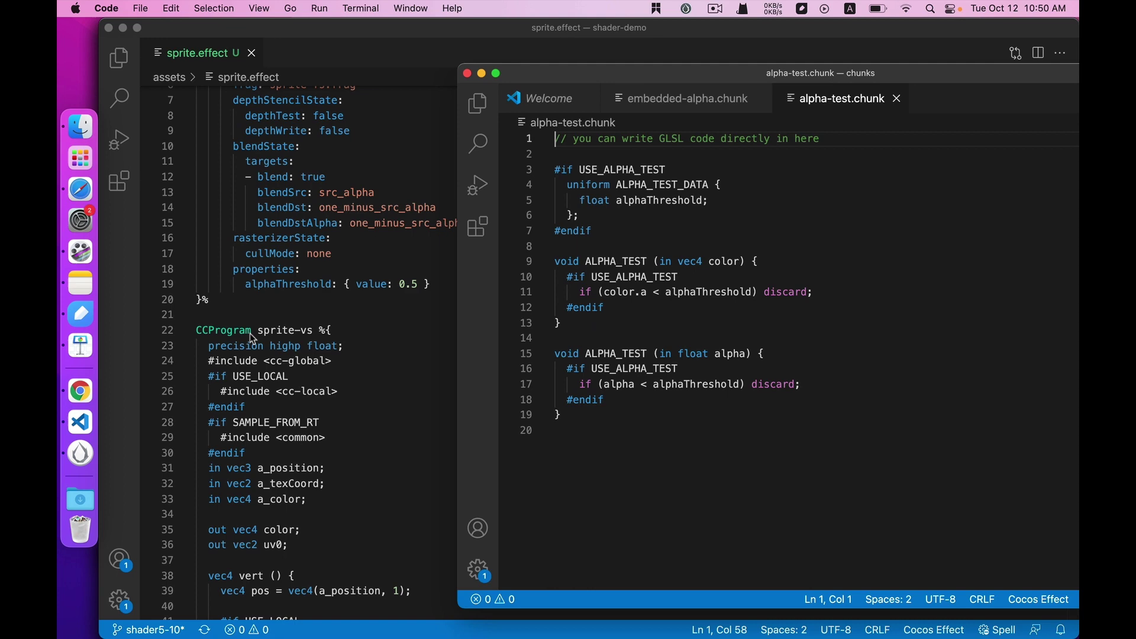
scroll(251, 335, "down", 15)
scroll(255, 338, "up", 5)
scroll(254, 337, "down", 2)
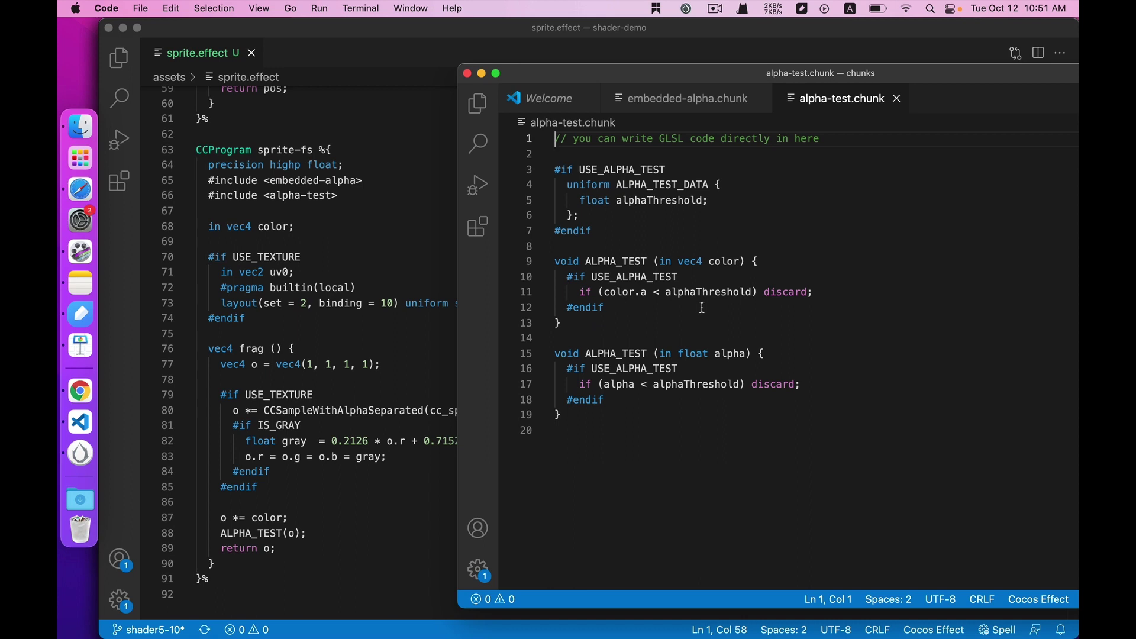
left_click(467, 72)
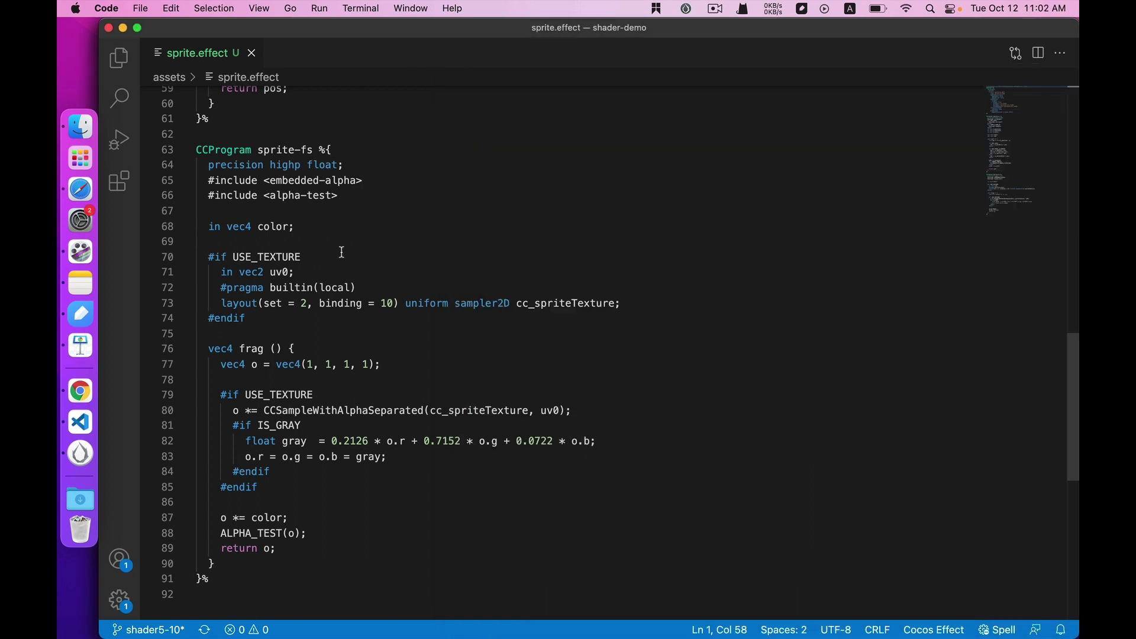
scroll(314, 237, "down", 1)
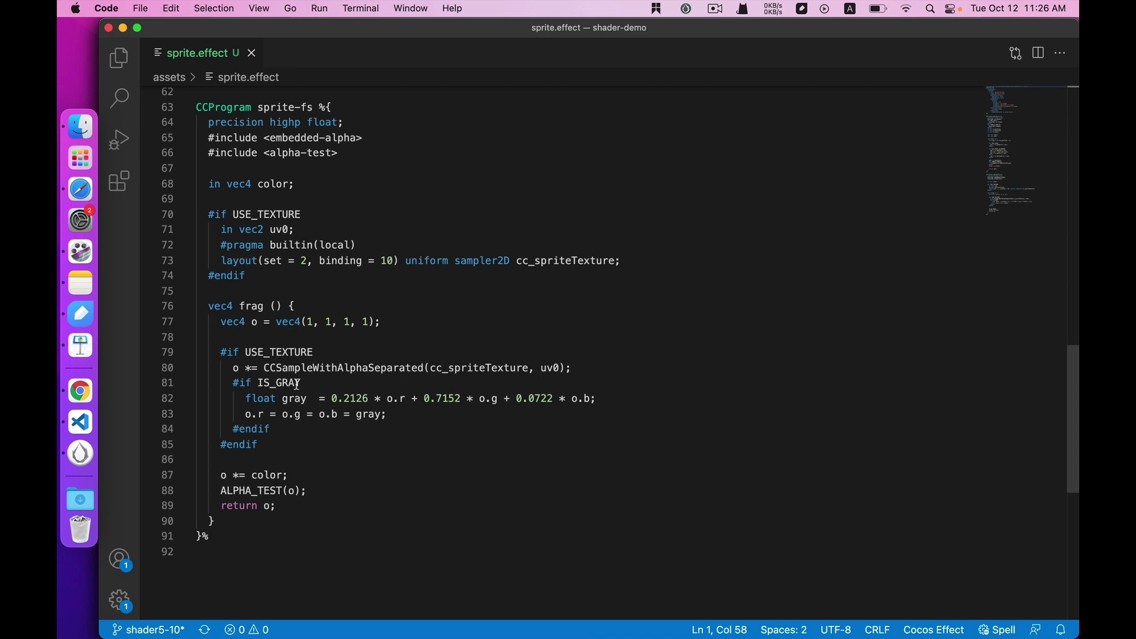
- Create a 2D Sprite node in the scene Hierarchy, then return to the sprite.effect code
left_click(80, 453)
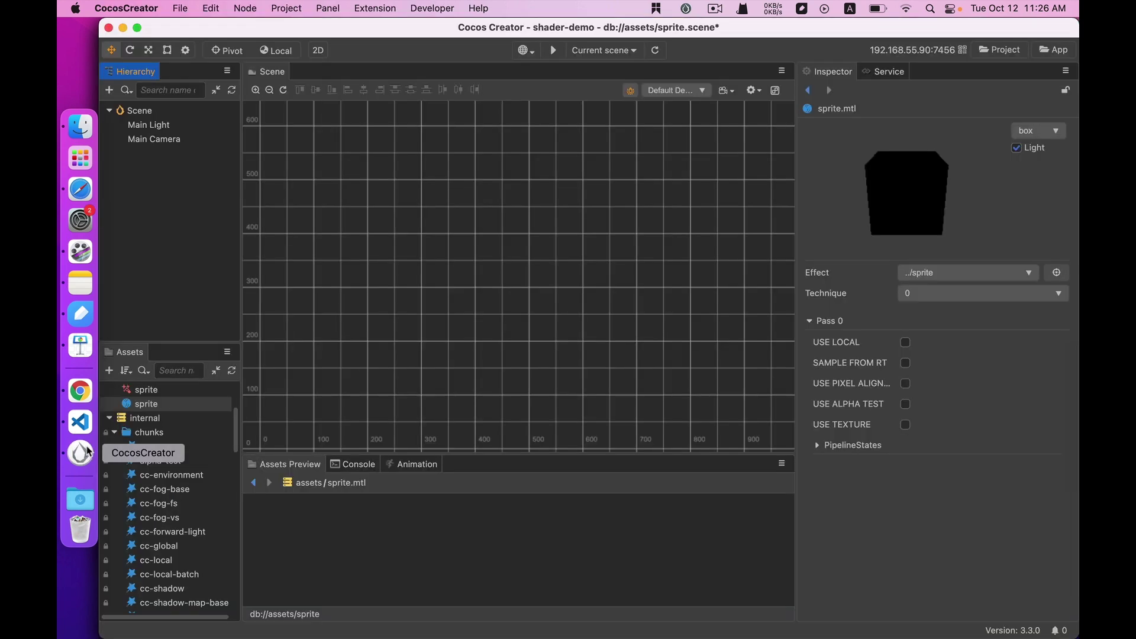
right_click(151, 180)
mouse_move(182, 185)
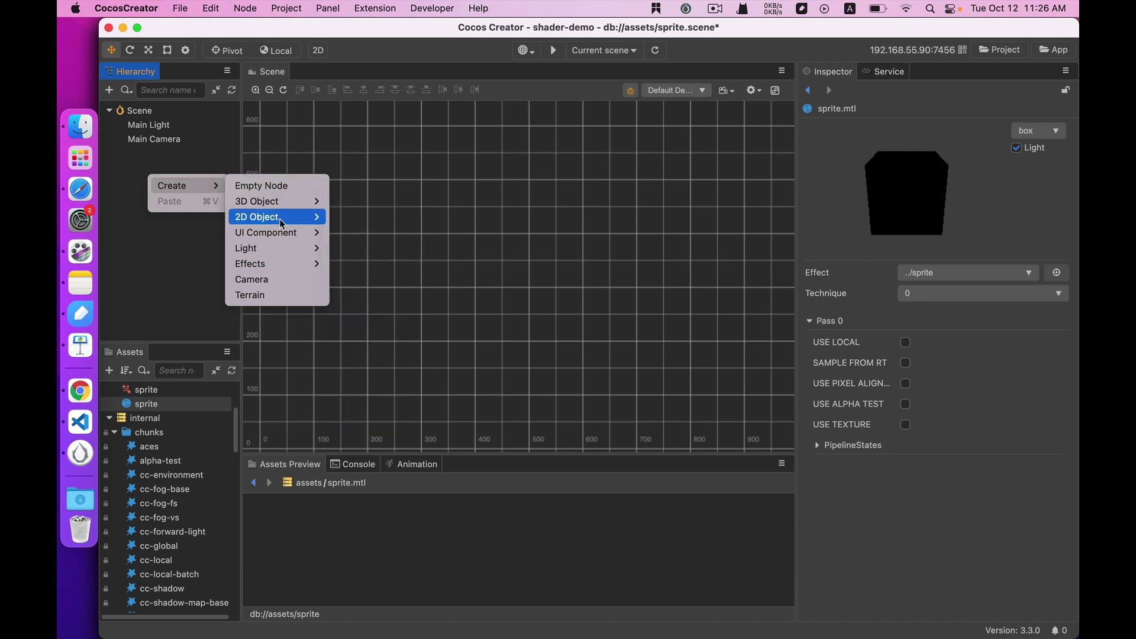
left_click(358, 280)
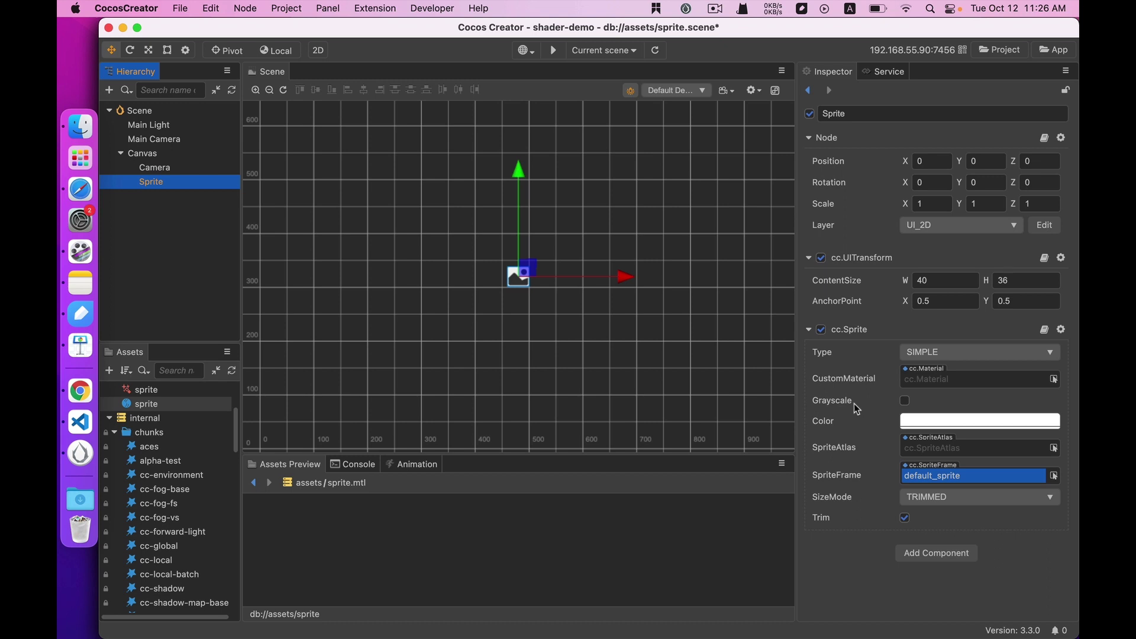
left_click(80, 422)
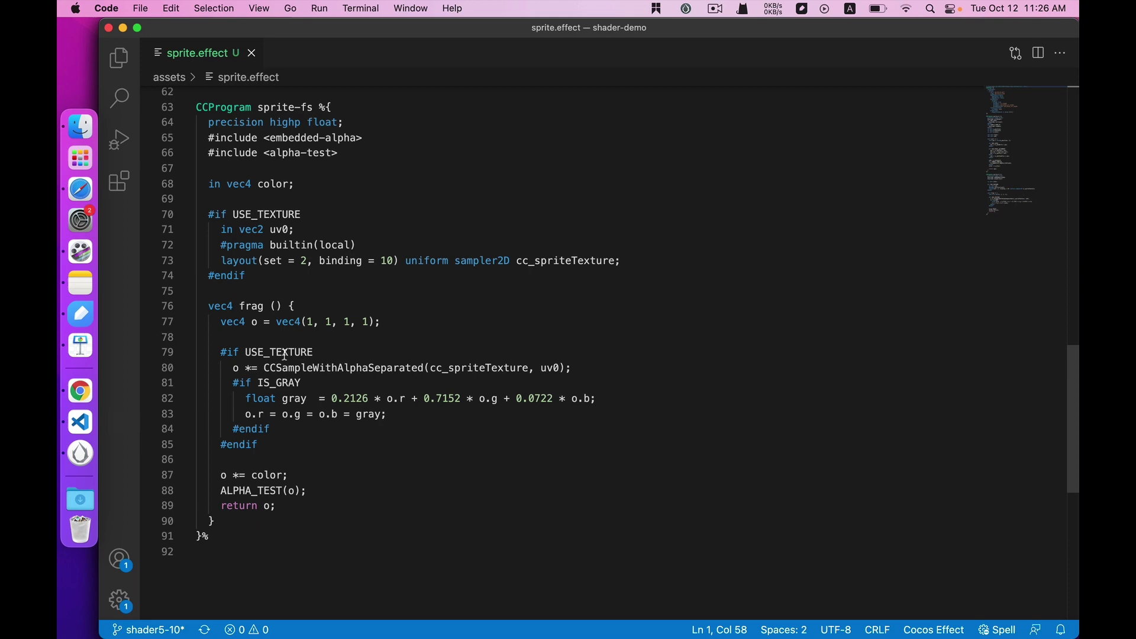
scroll(350, 435, "up", 4)
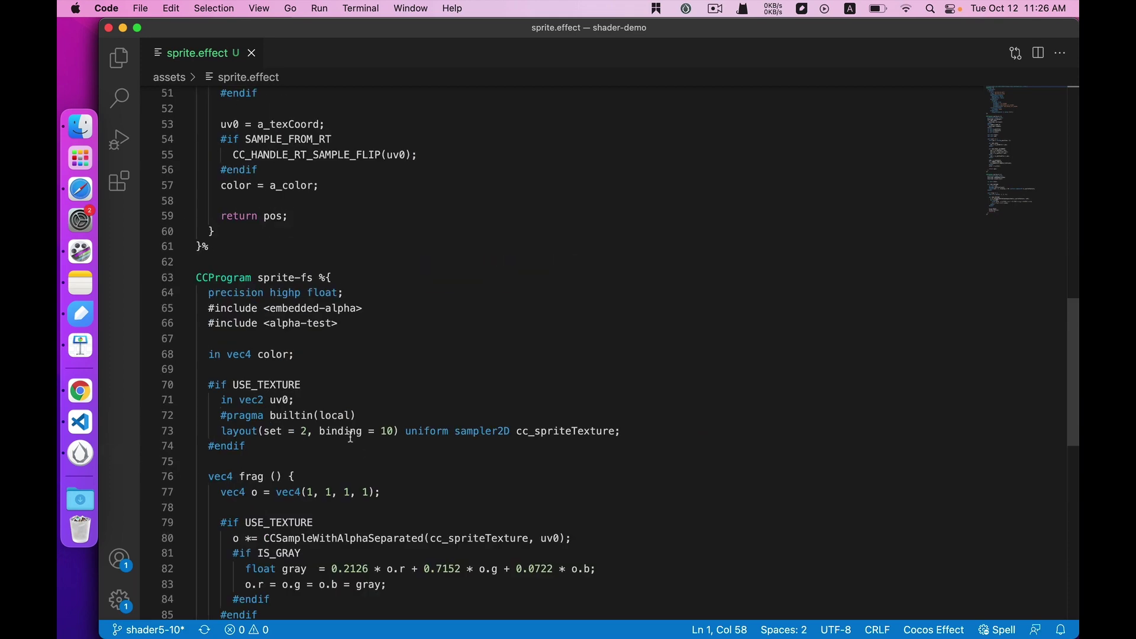
scroll(349, 435, "up", 10)
scroll(350, 435, "up", 3)
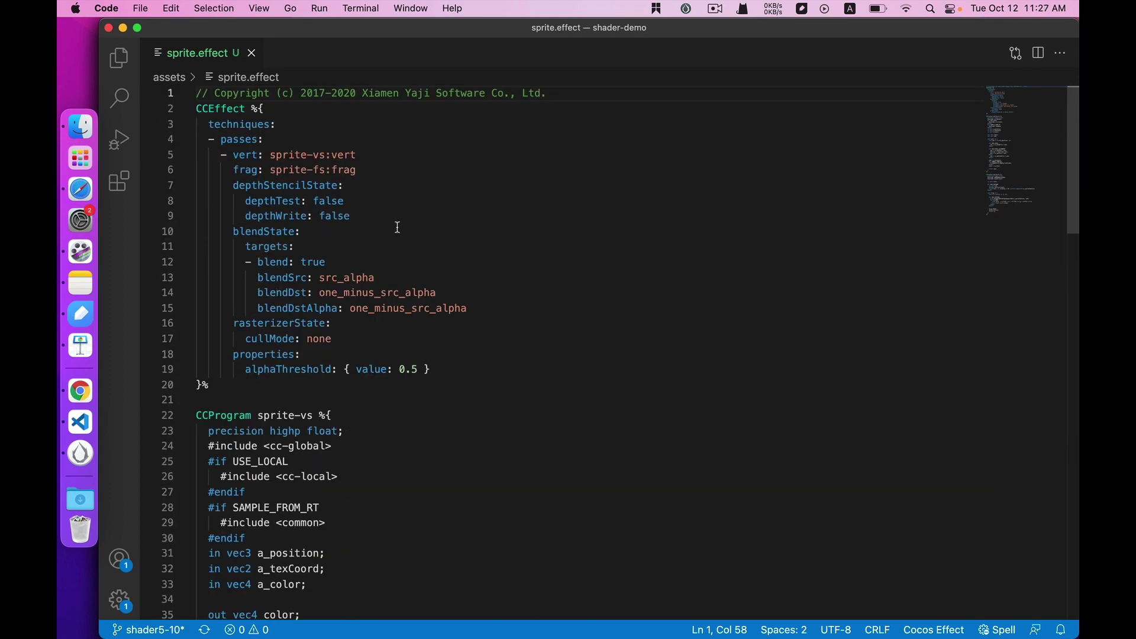
scroll(326, 389, "down", 2)
scroll(394, 385, "down", 2)
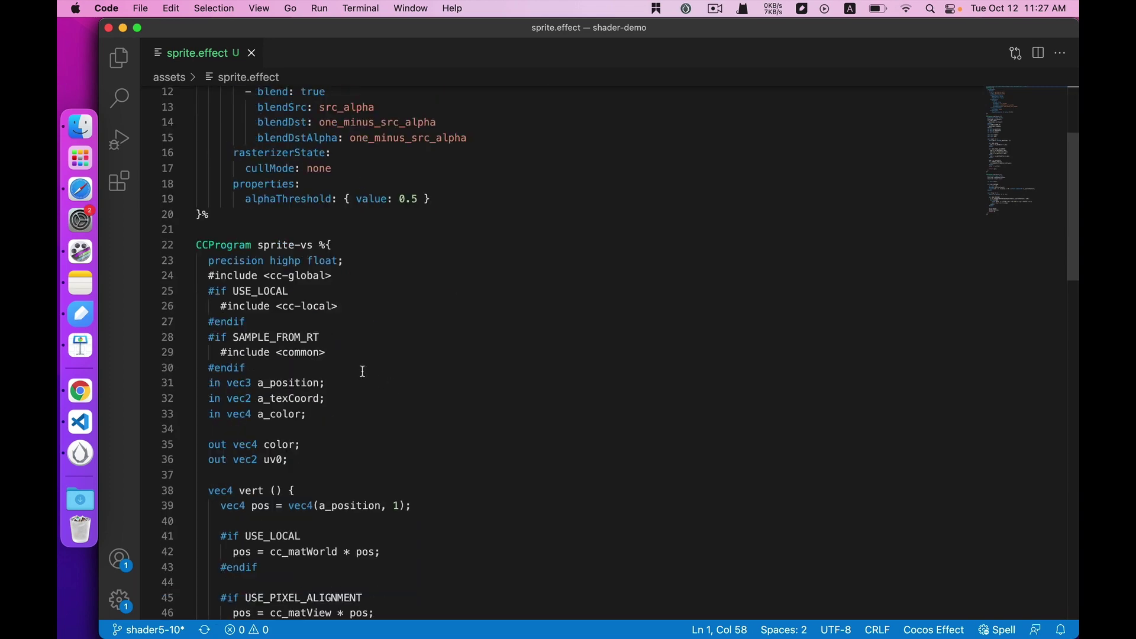
scroll(362, 370, "down", 1)
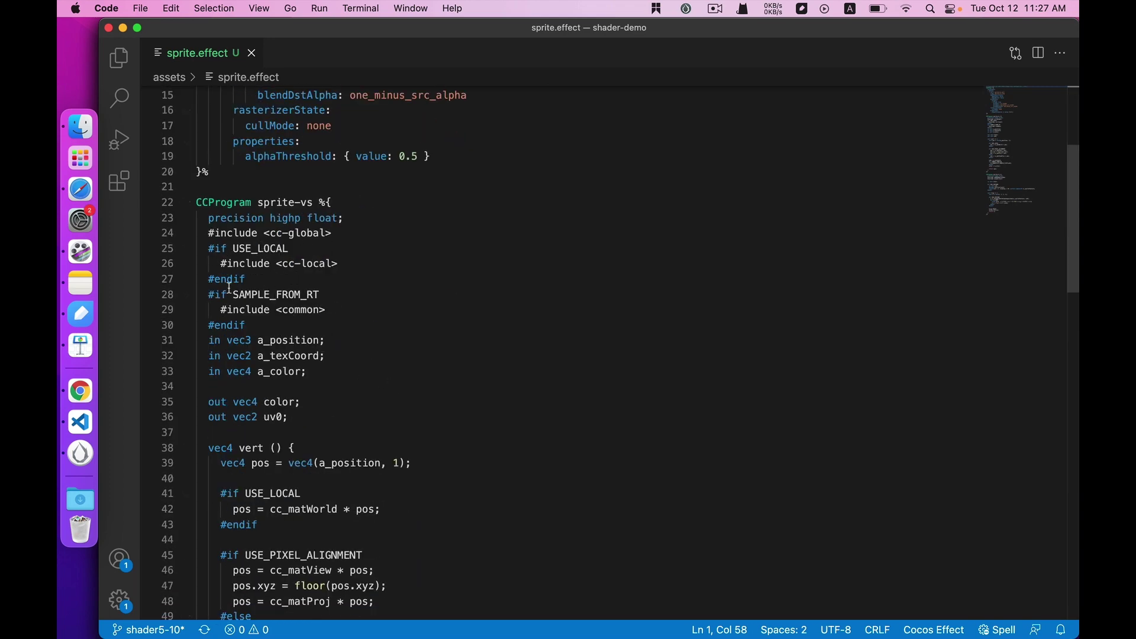
- Delete the SAMPLE_FROM_RT include and collapse the USE_PIXEL_ALIGNMENT block to the single cc_matViewProj position line
left_click_drag(249, 325, 175, 298)
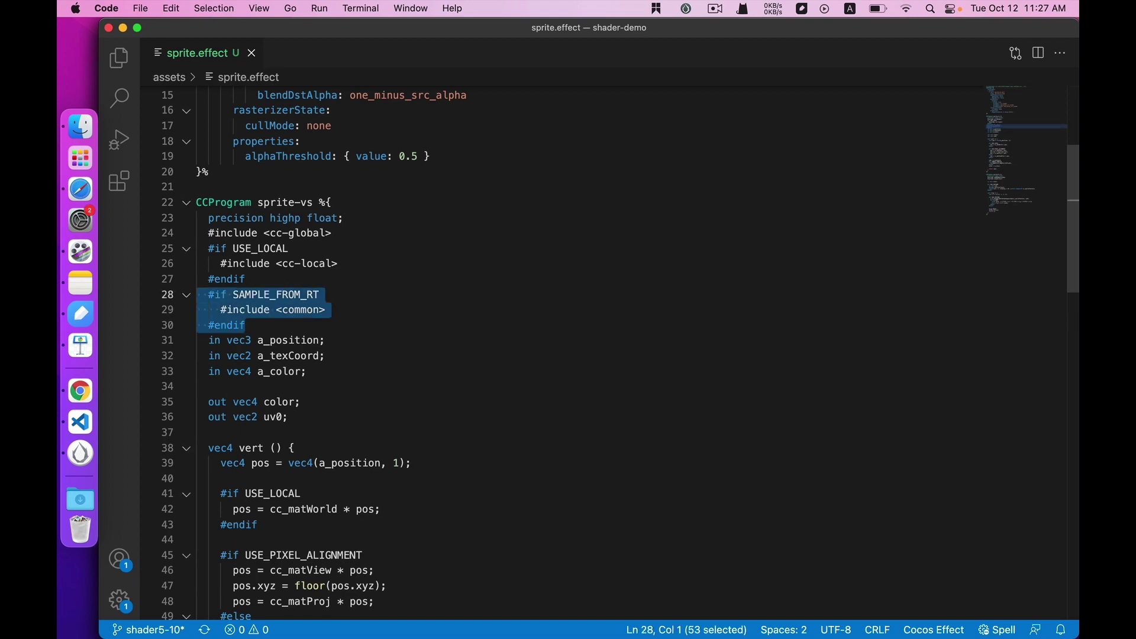
key("BackSpace")
key("BackSpace")
scroll(260, 346, "down", 1)
scroll(240, 342, "down", 2)
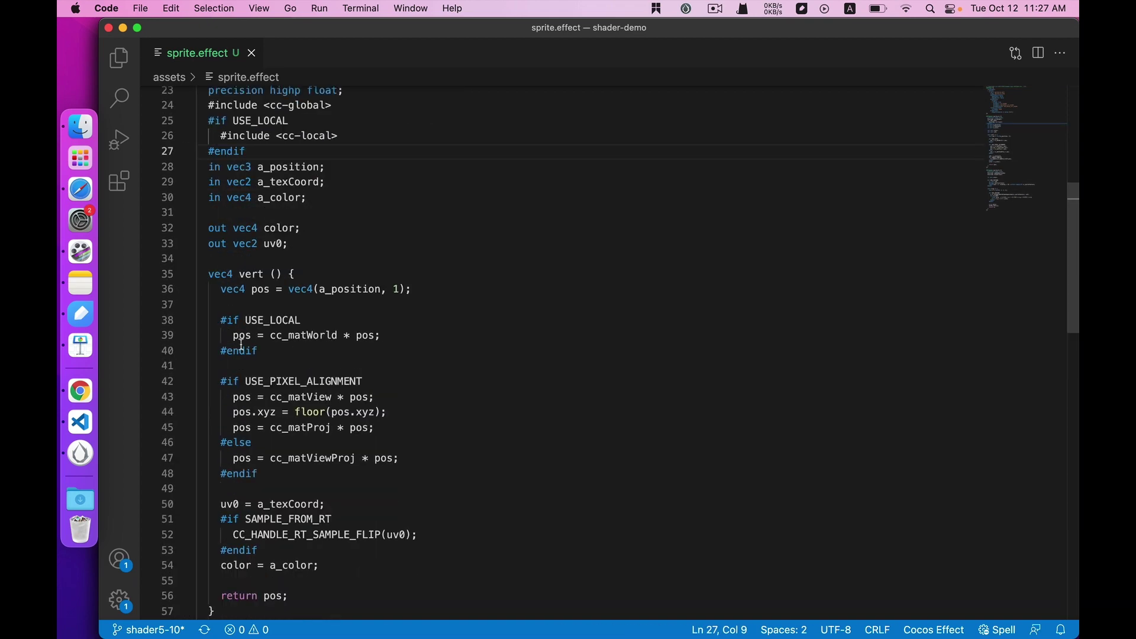
scroll(237, 328, "down", 1)
scroll(238, 326, "down", 1)
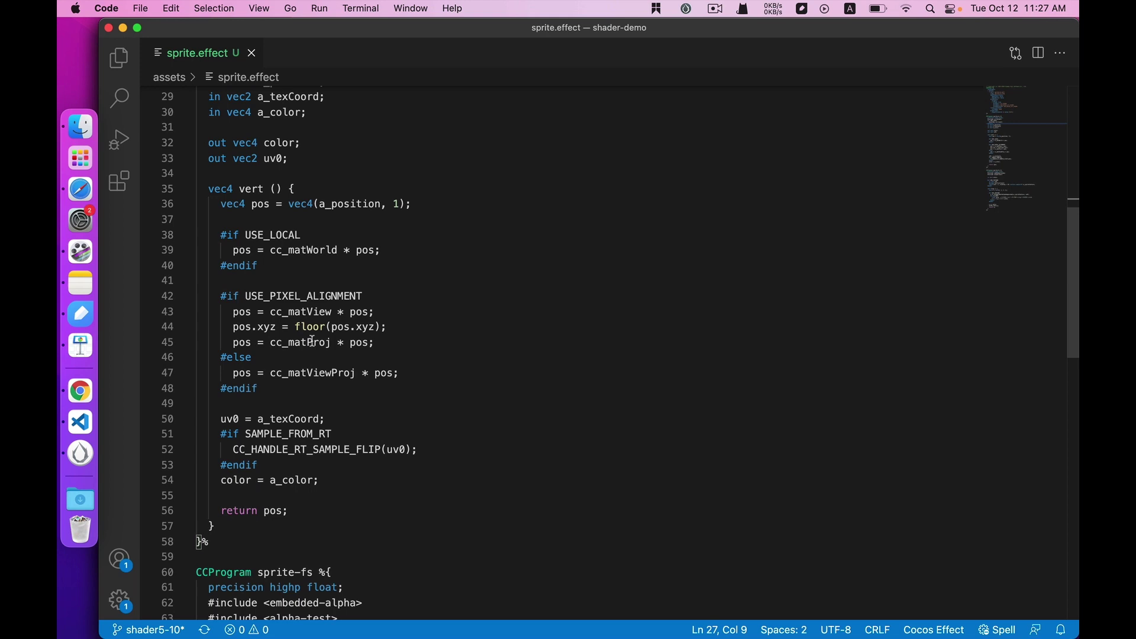
double_click(314, 298)
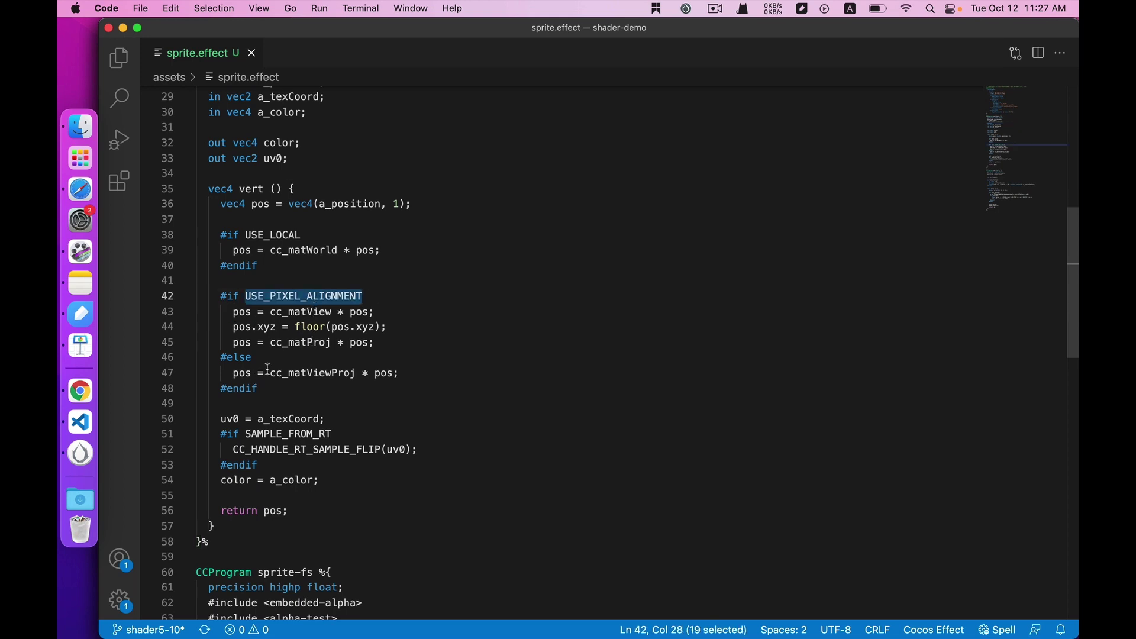
left_click_drag(233, 372, 400, 373)
key("super+c")
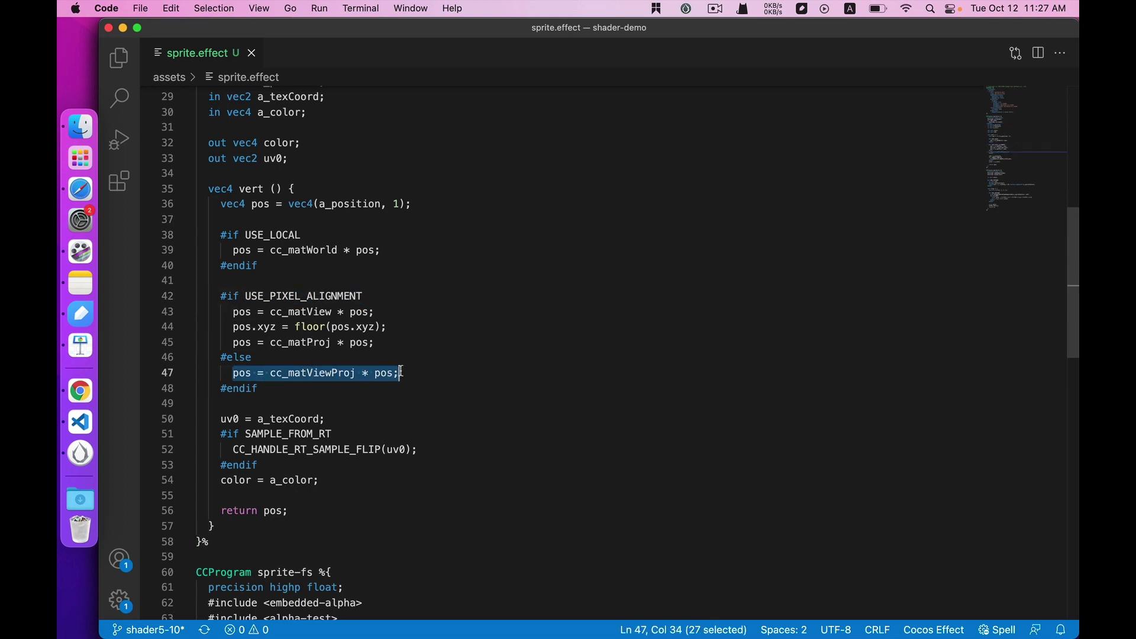
key("BackSpace")
mouse_move(221, 296)
left_mouse_down()
mouse_move(257, 388)
mouse_move(189, 350)
left_mouse_up()
key("super+v")
- Remove the SAMPLE_FROM_RT flip block, leftover blank lines and the embedded-alpha include
key("BackSpace")
key("BackSpace")
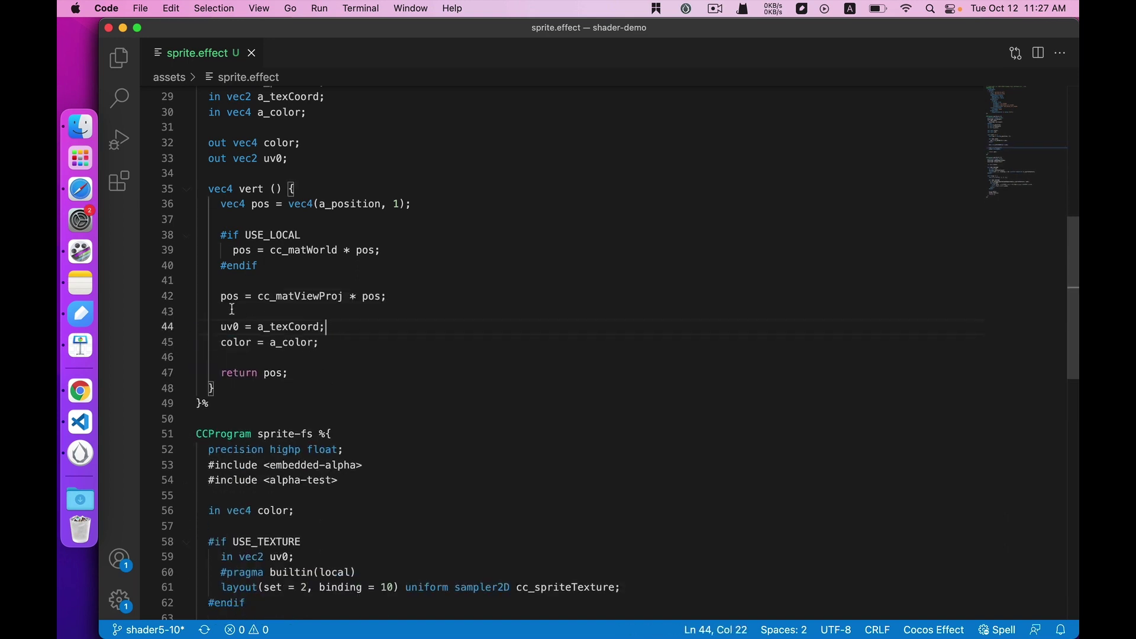
left_click(222, 309)
key("BackSpace")
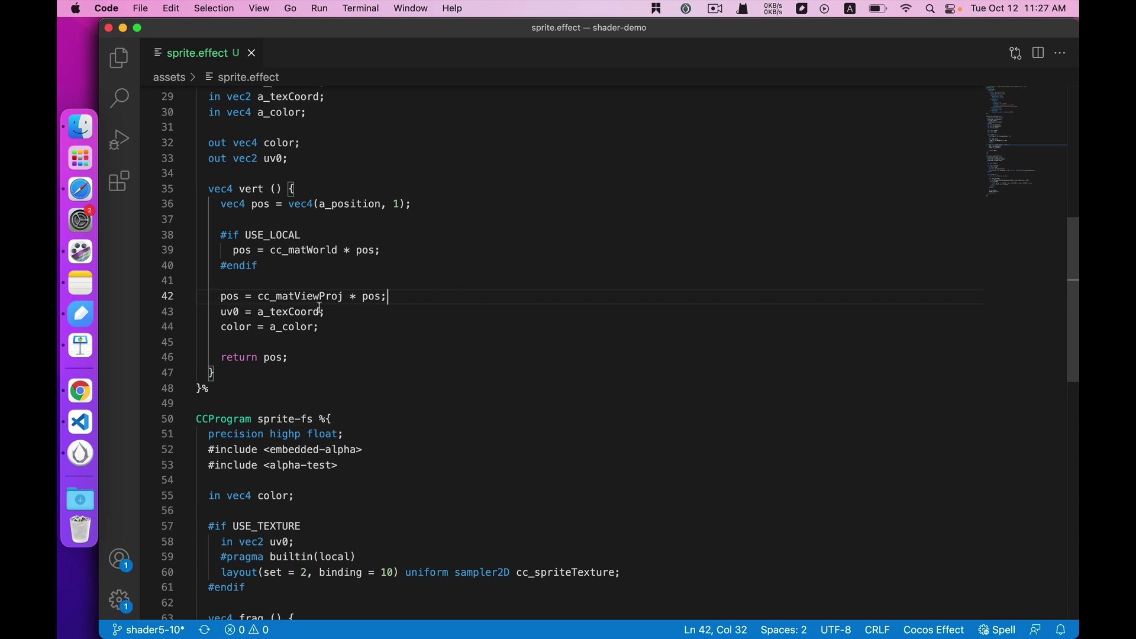
scroll(306, 376, "down", 5)
scroll(308, 374, "down", 3)
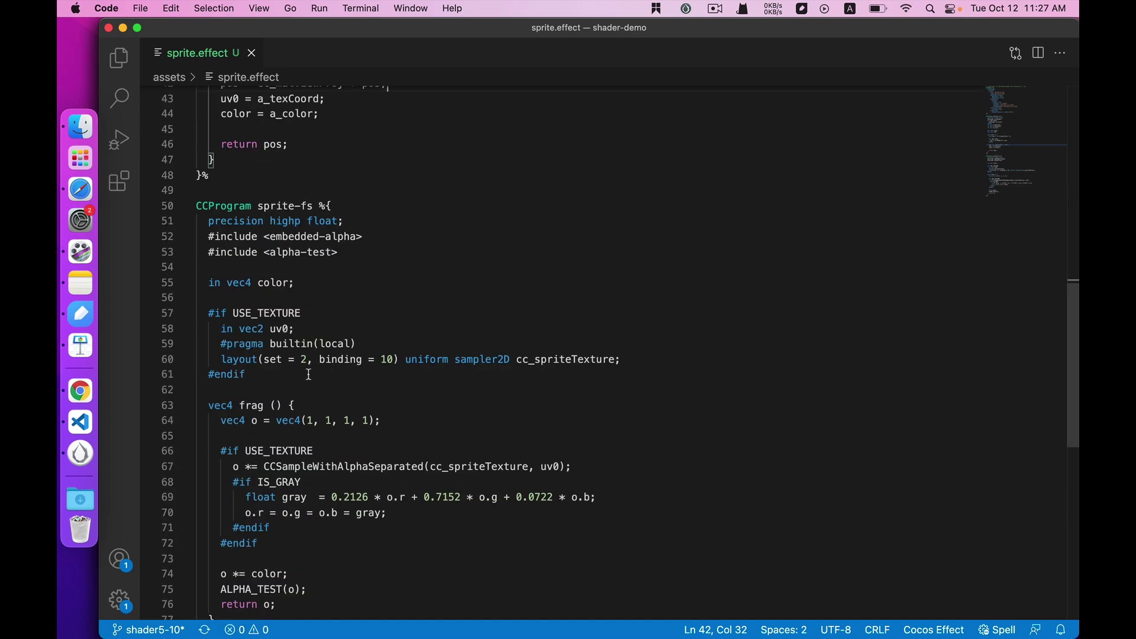
left_click_drag(373, 238, 184, 235)
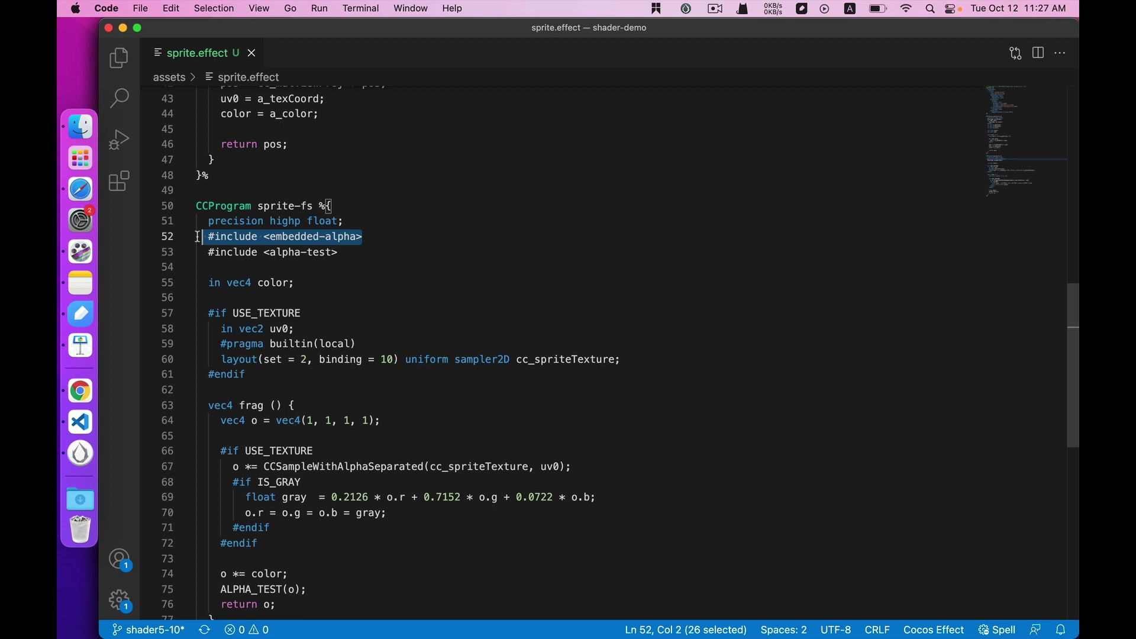
key("BackSpace")
key("BackSpace")
scroll(308, 243, "down", 3)
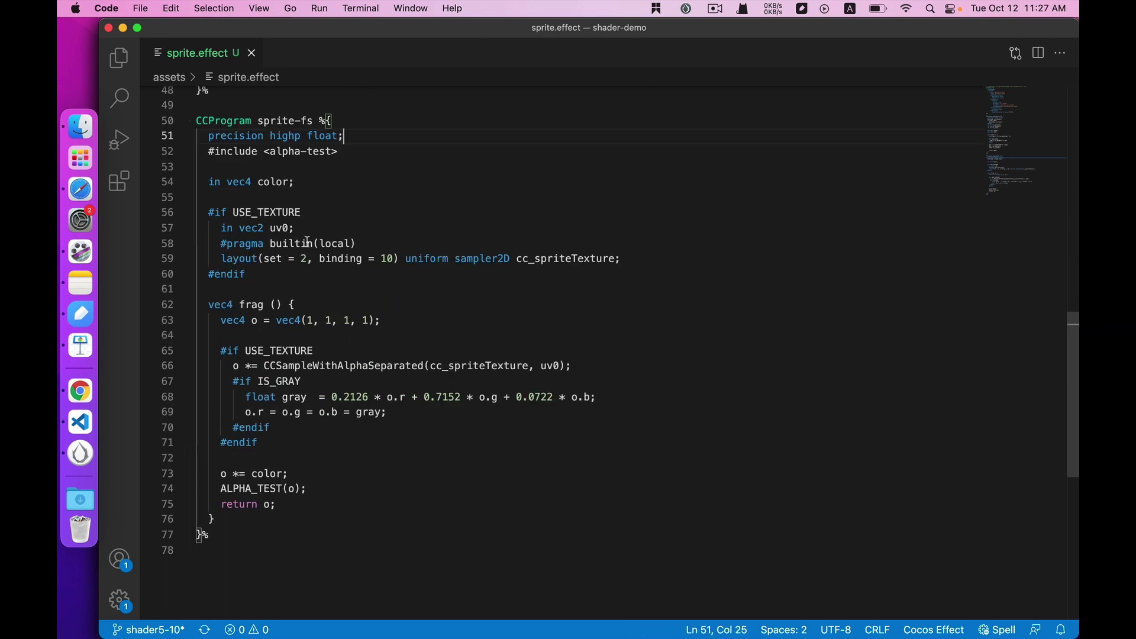
- Swap CCSampleWithAlphaSeparated for texture2D and delete the IS_GRAY grayscale block
double_click(359, 364)
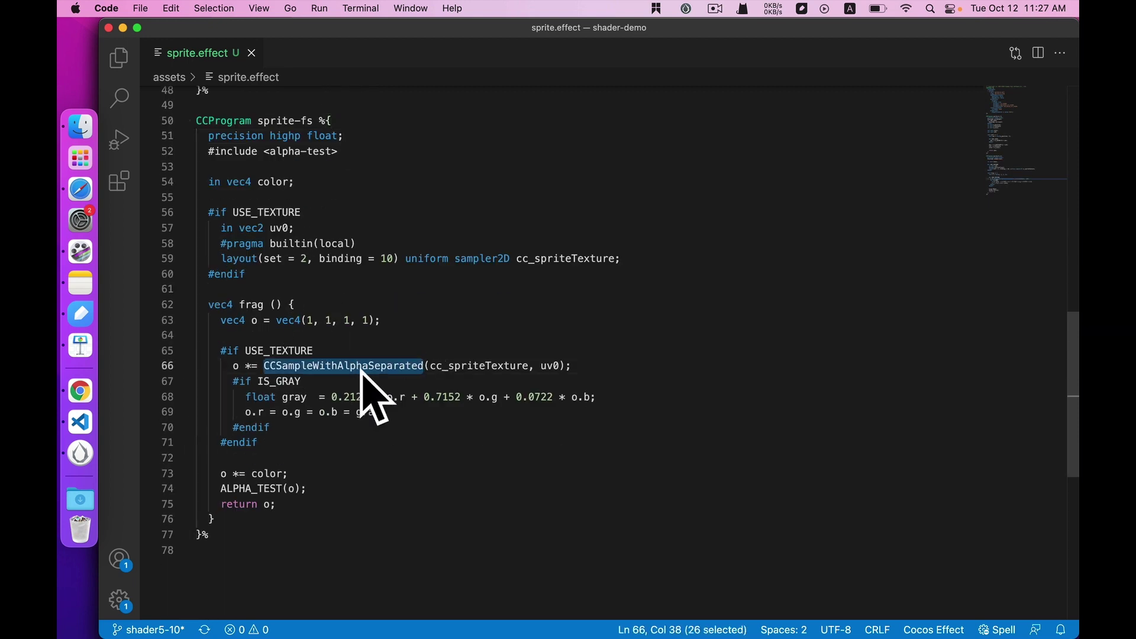
type("texture")
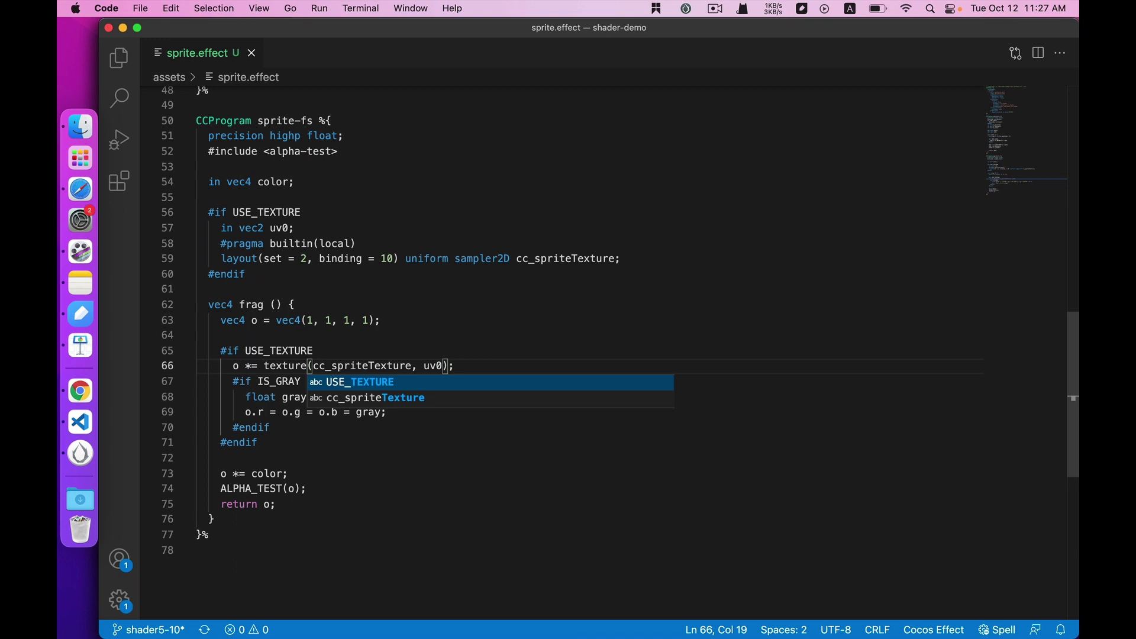
type("2D")
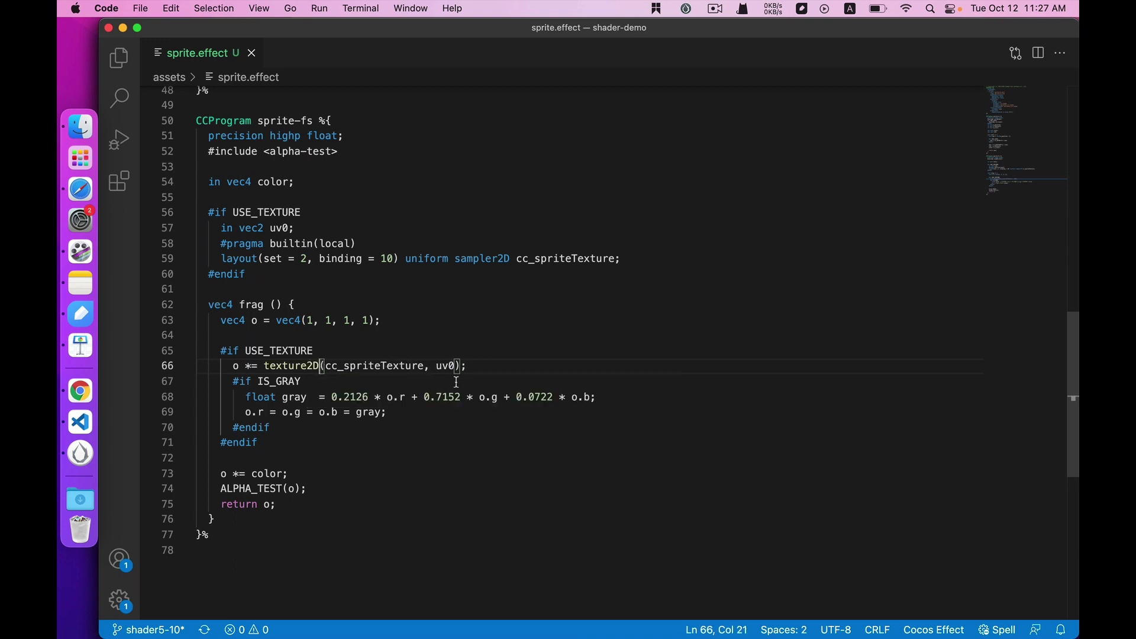
left_click_drag(270, 427, 167, 384)
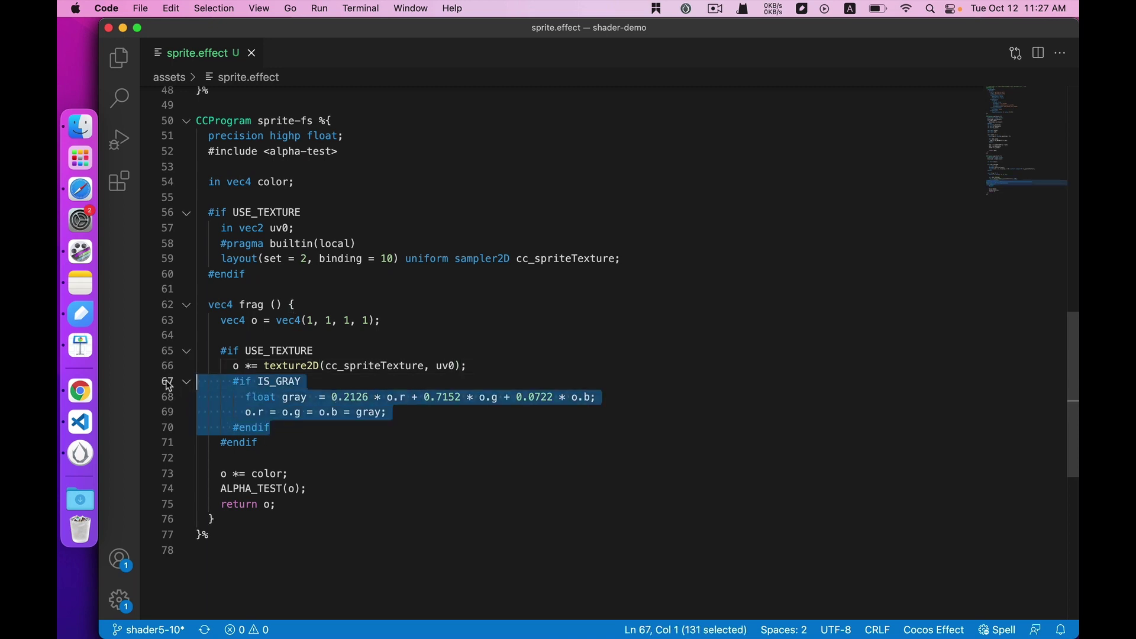
key("BackSpace")
key("BackSpace")
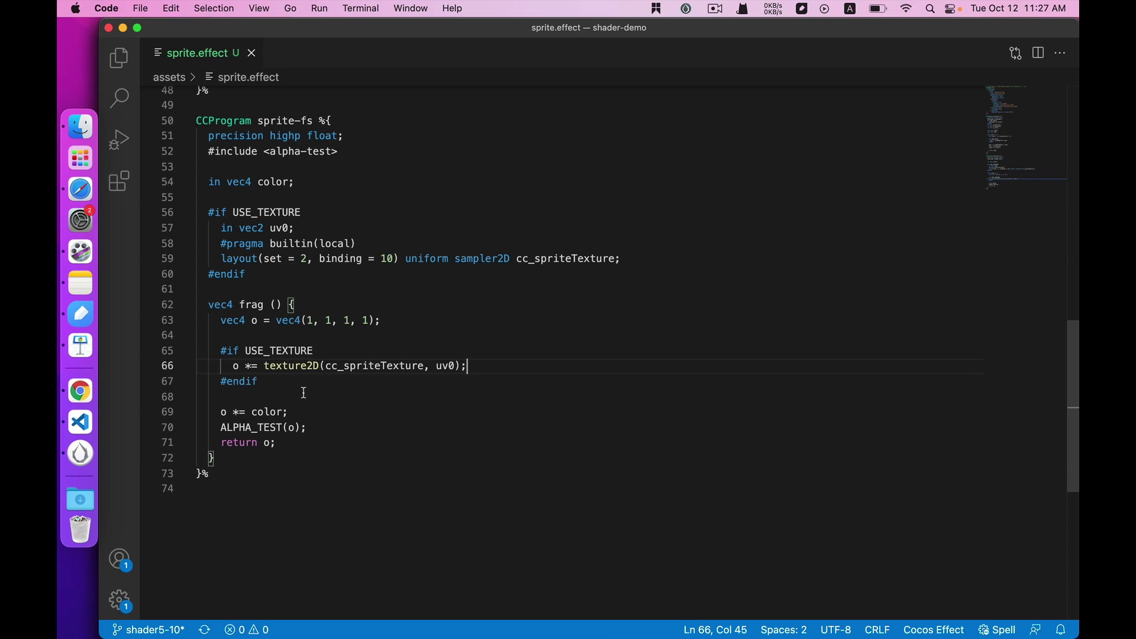
scroll(621, 259, "up", 10)
scroll(621, 258, "up", 5)
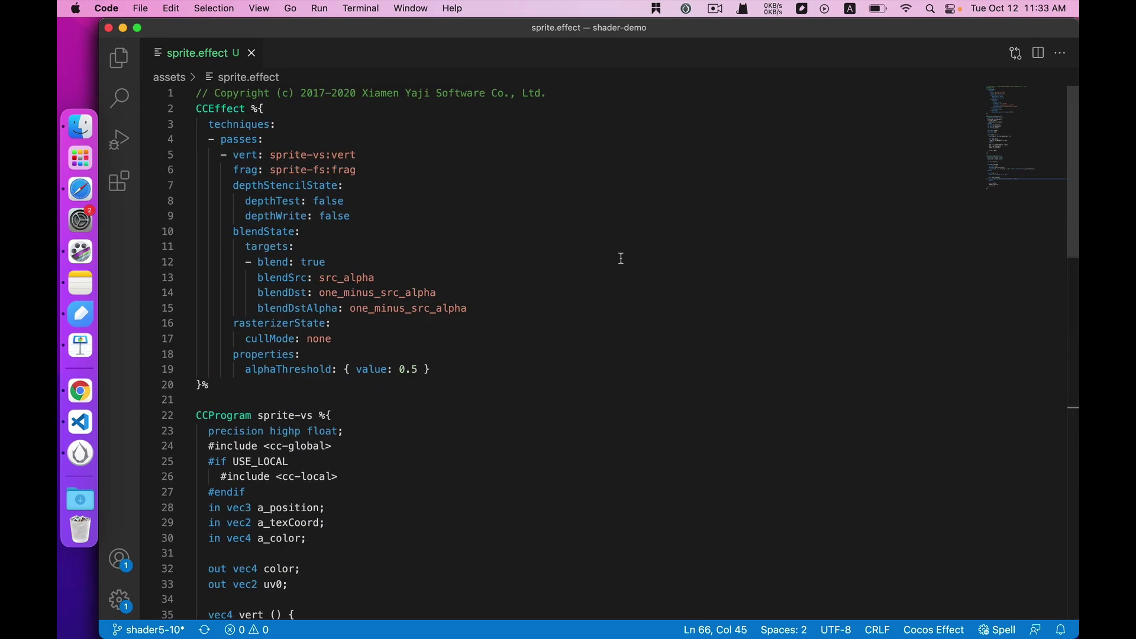
scroll(621, 258, "down", 2)
scroll(621, 258, "up", 2)
scroll(302, 267, "down", 1)
scroll(295, 174, "down", 1)
scroll(333, 242, "down", 2)
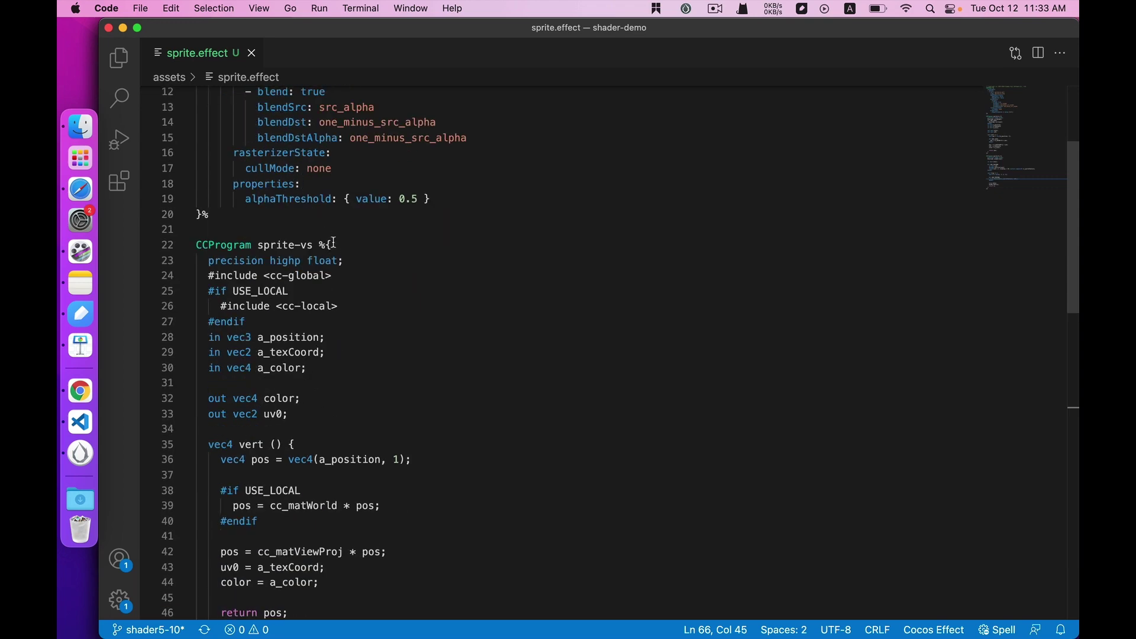
scroll(346, 259, "down", 1)
scroll(347, 261, "down", 1)
scroll(348, 263, "down", 1)
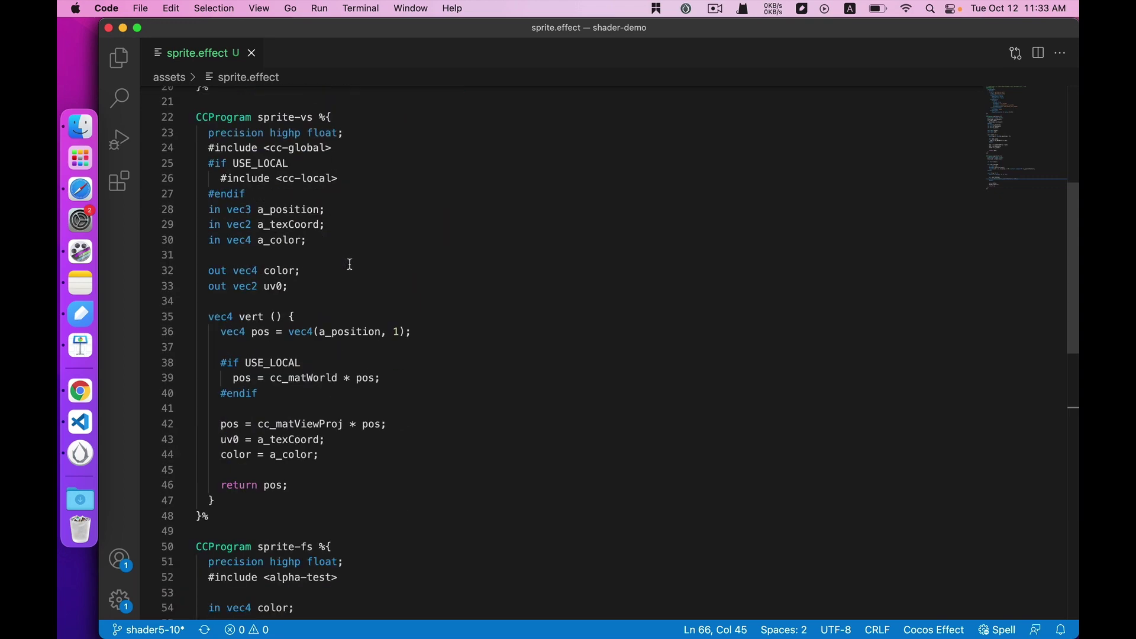
scroll(349, 264, "down", 2)
scroll(350, 266, "down", 1)
scroll(351, 271, "down", 1)
scroll(353, 279, "down", 2)
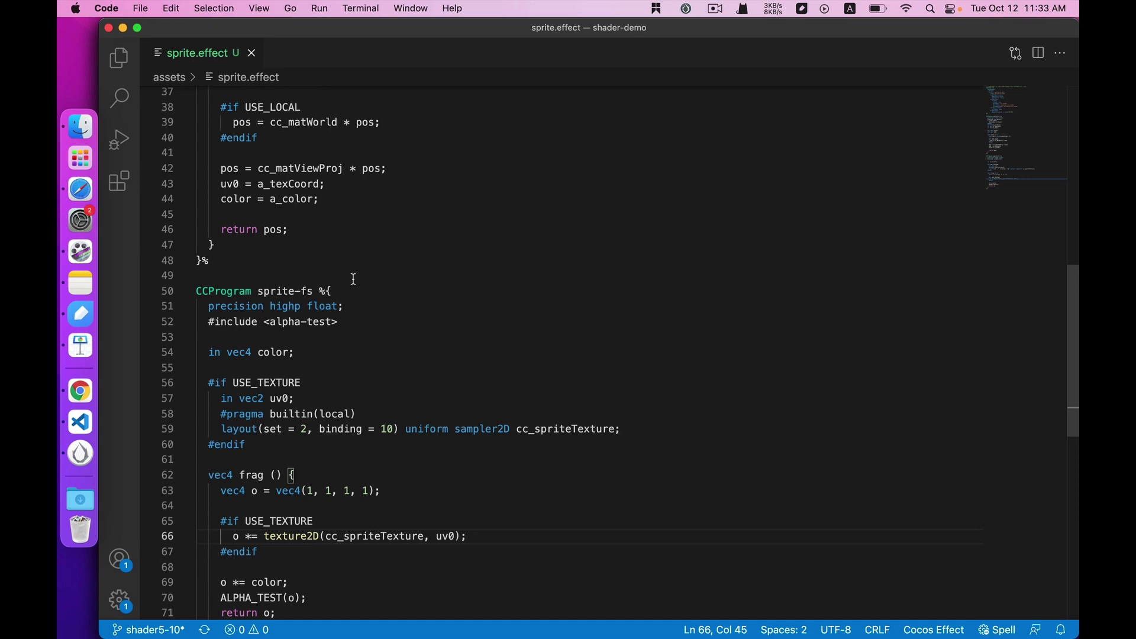
scroll(352, 279, "down", 1)
scroll(352, 278, "down", 1)
scroll(352, 279, "down", 1)
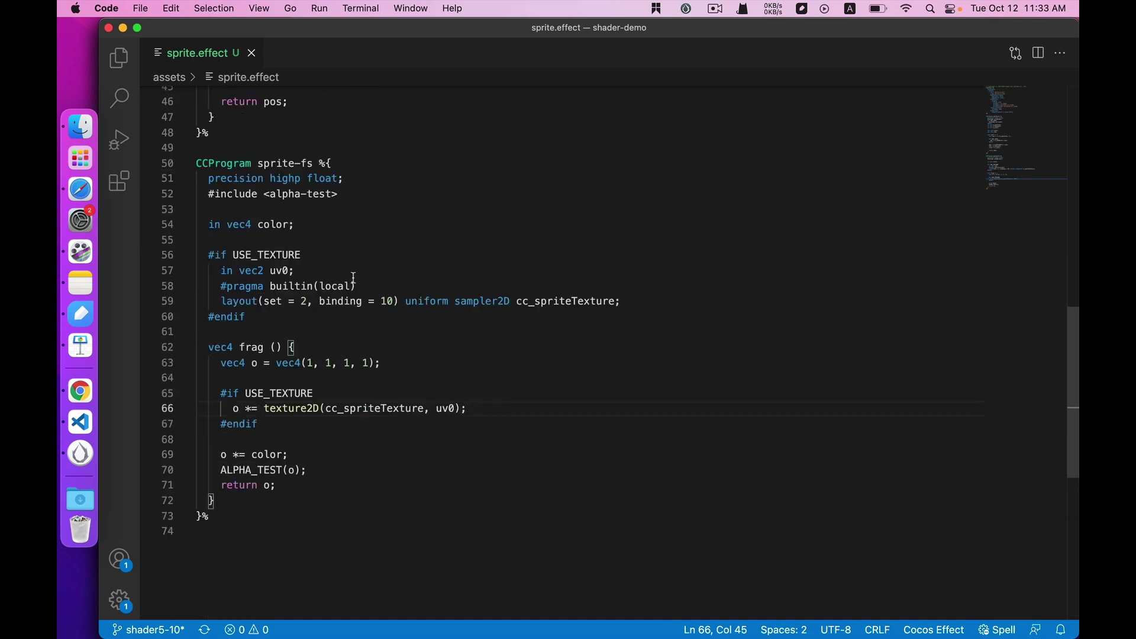
scroll(707, 310, "down", 1)
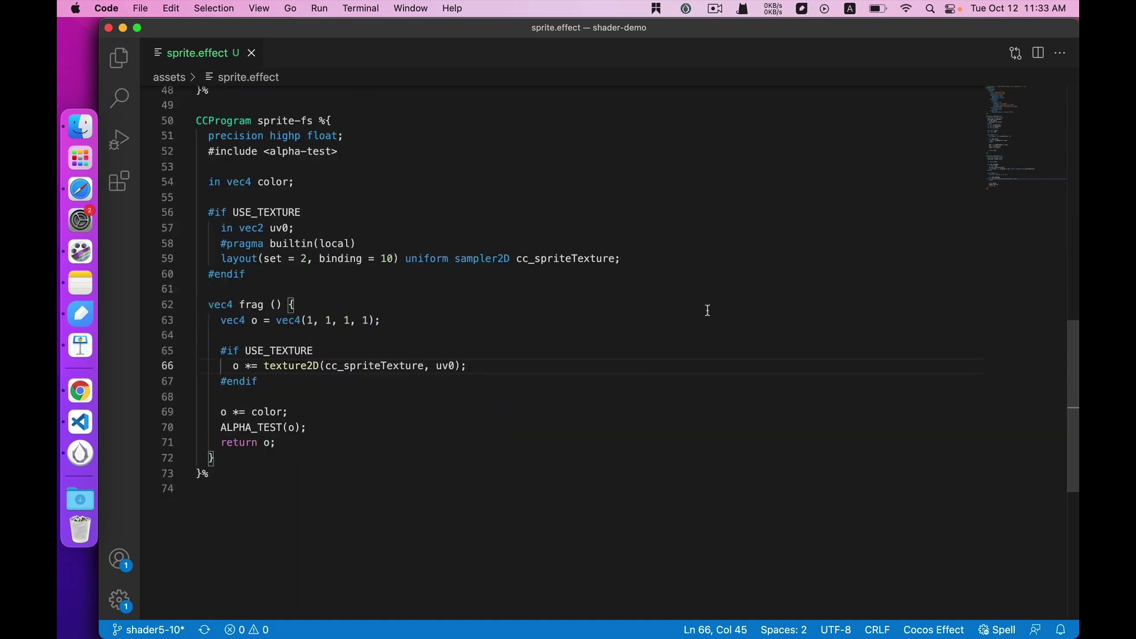
scroll(707, 310, "up", 10)
scroll(708, 304, "up", 2)
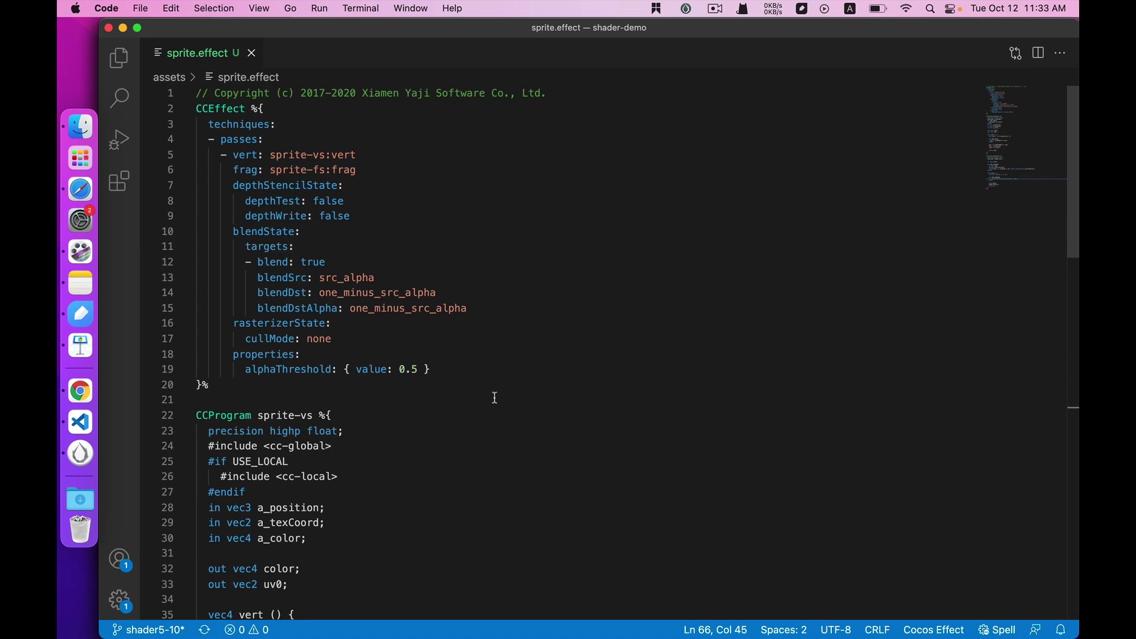
scroll(431, 393, "down", 3)
scroll(430, 397, "down", 3)
scroll(430, 397, "down", 2)
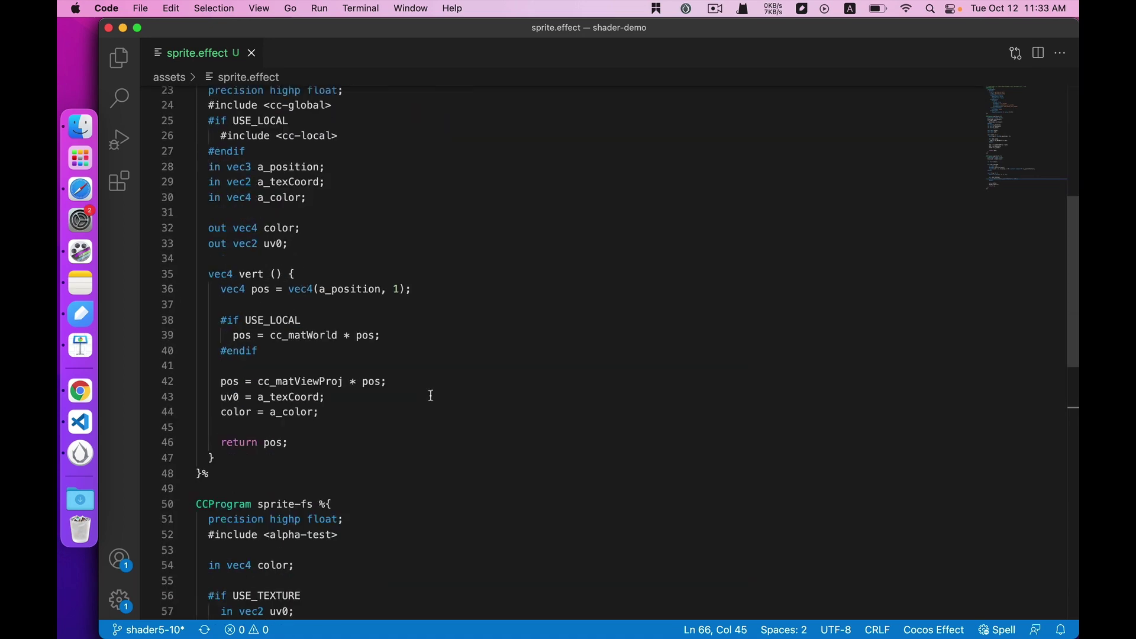
scroll(431, 396, "down", 2)
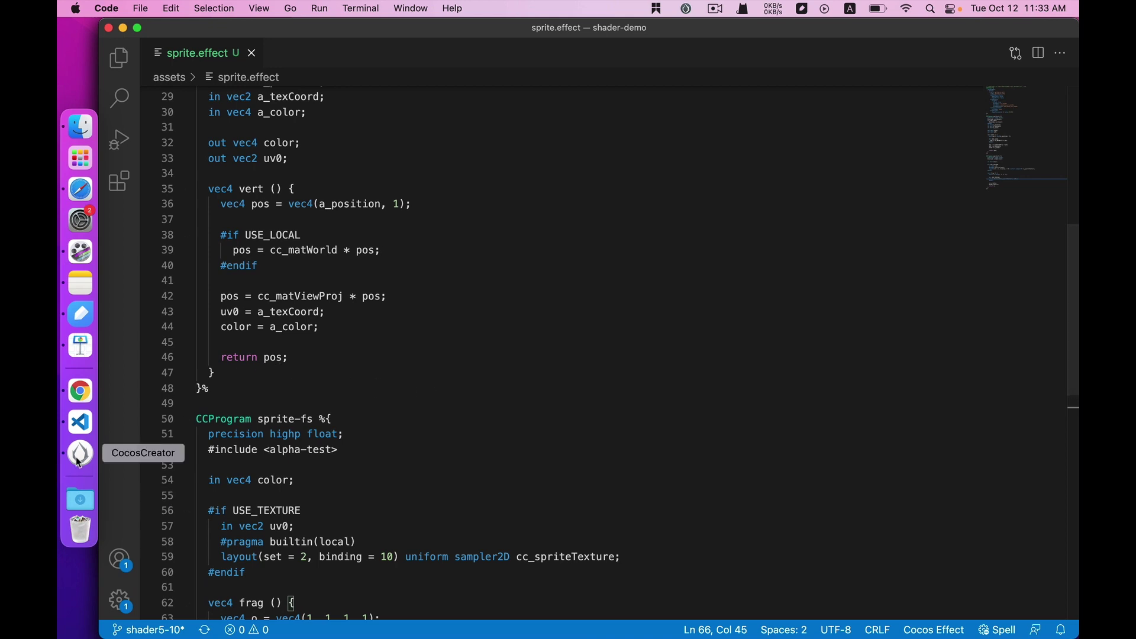
- Collapse the internal folder and inspect the sprite effect, then the sprite.mtl material using it
left_click(79, 455)
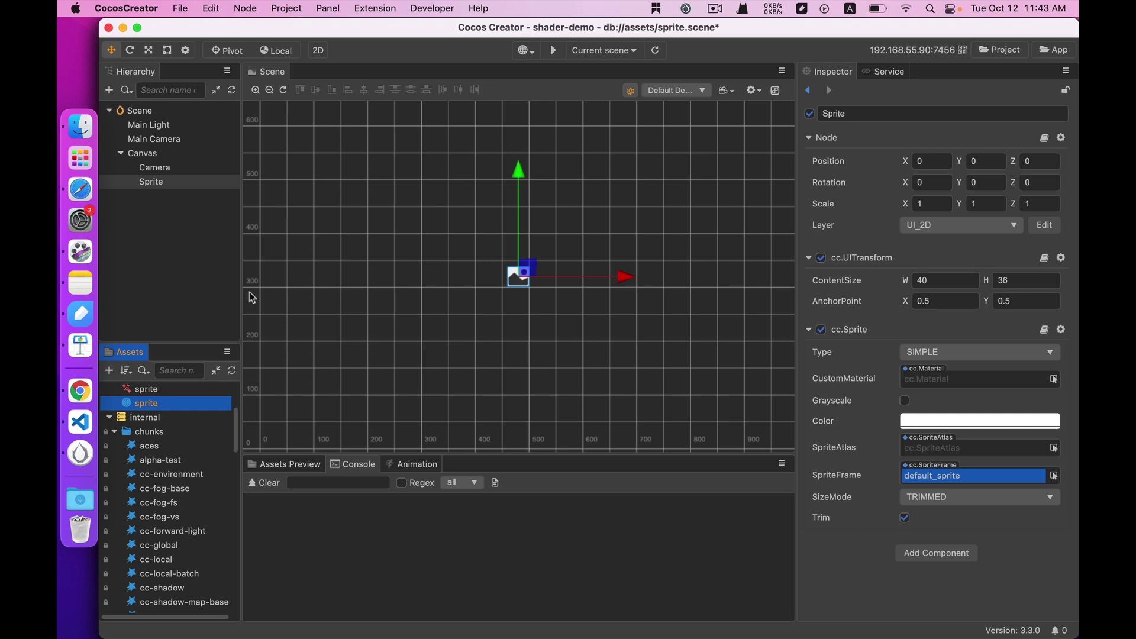
left_click(107, 421)
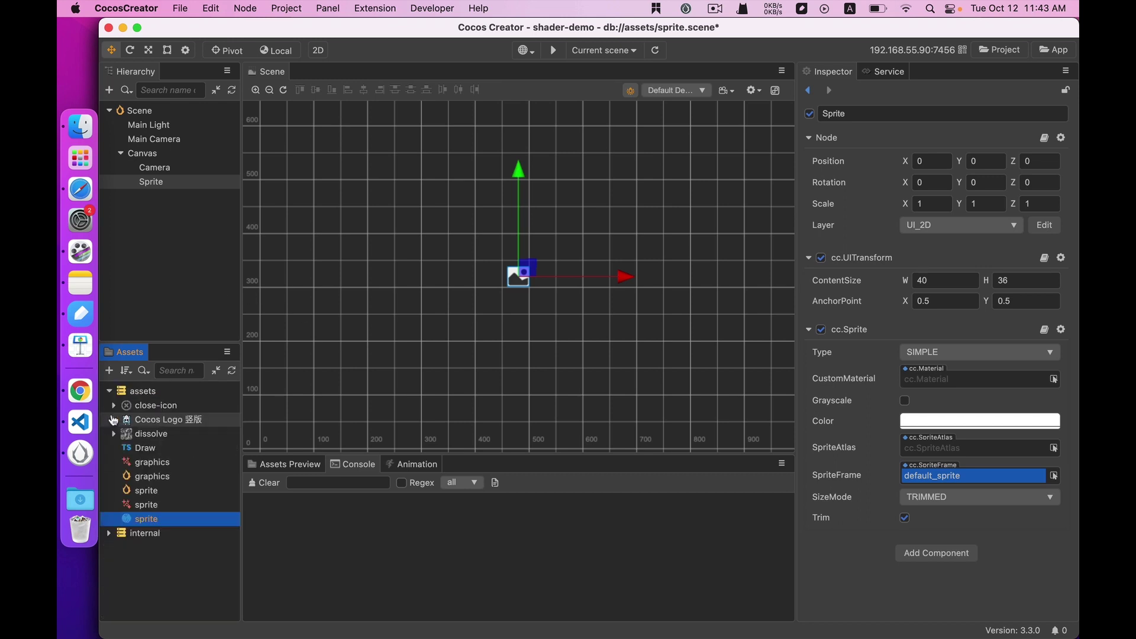
left_click(148, 505)
key("Down")
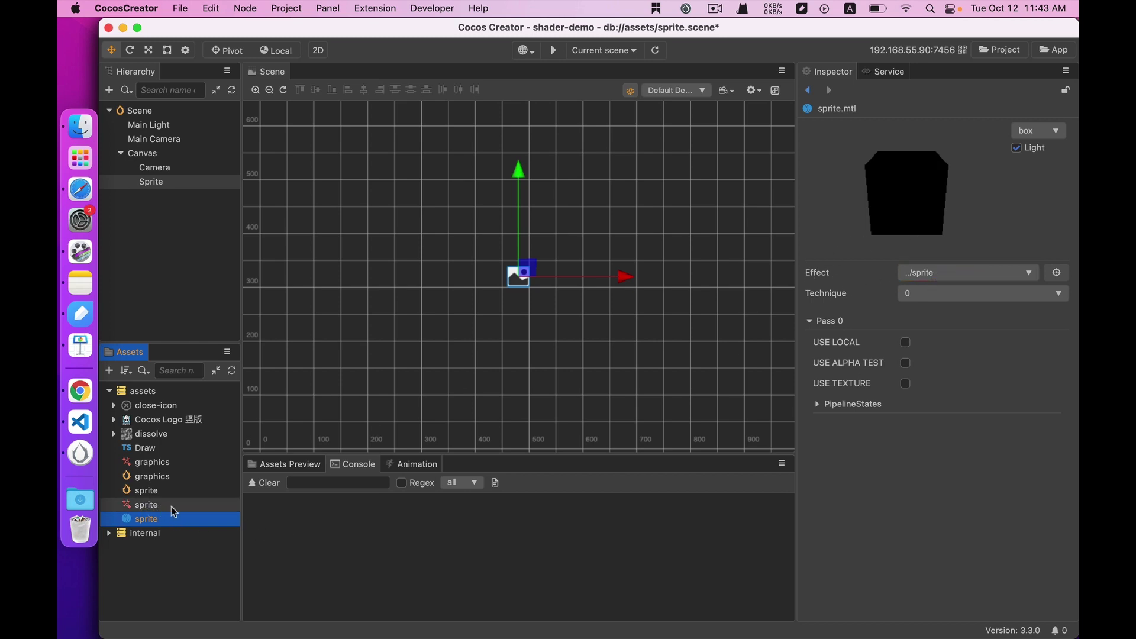
- Assign sprite.mtl as the Sprite's CustomMaterial, save the scene, and enable USE TEXTURE under Pass 0
left_click(158, 181)
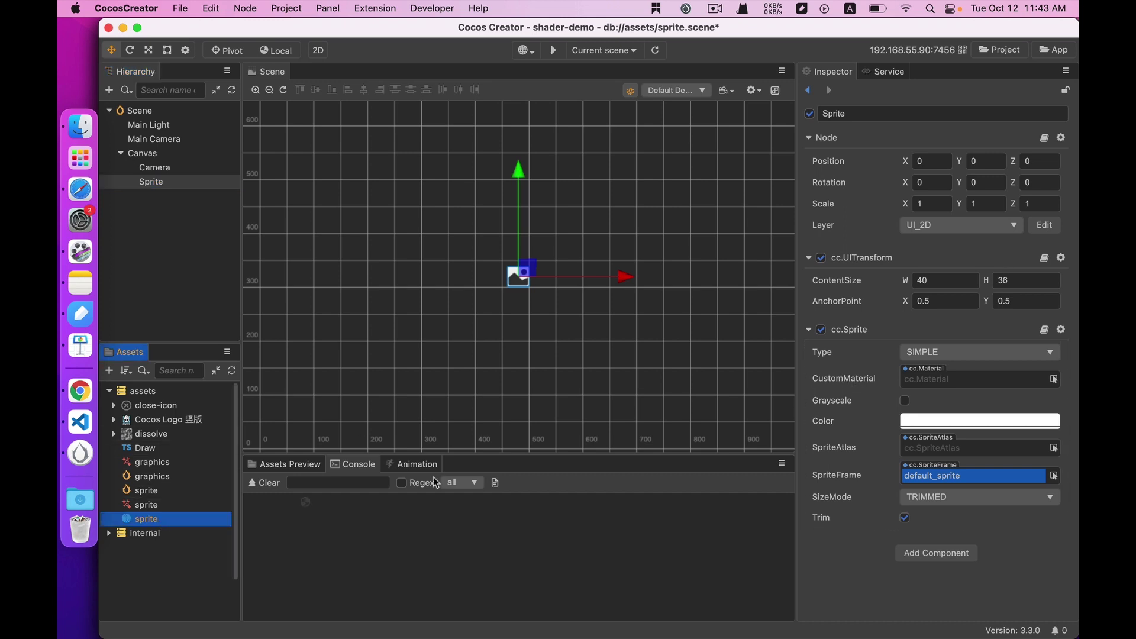
left_click_drag(147, 519, 919, 377)
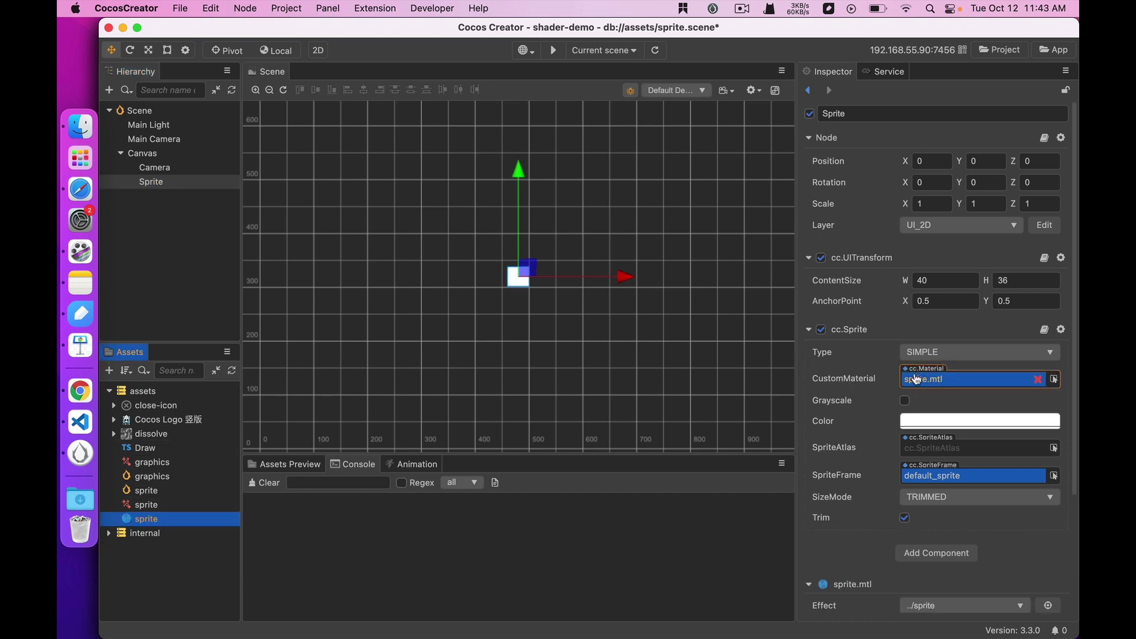
scroll(855, 468, "down", 3)
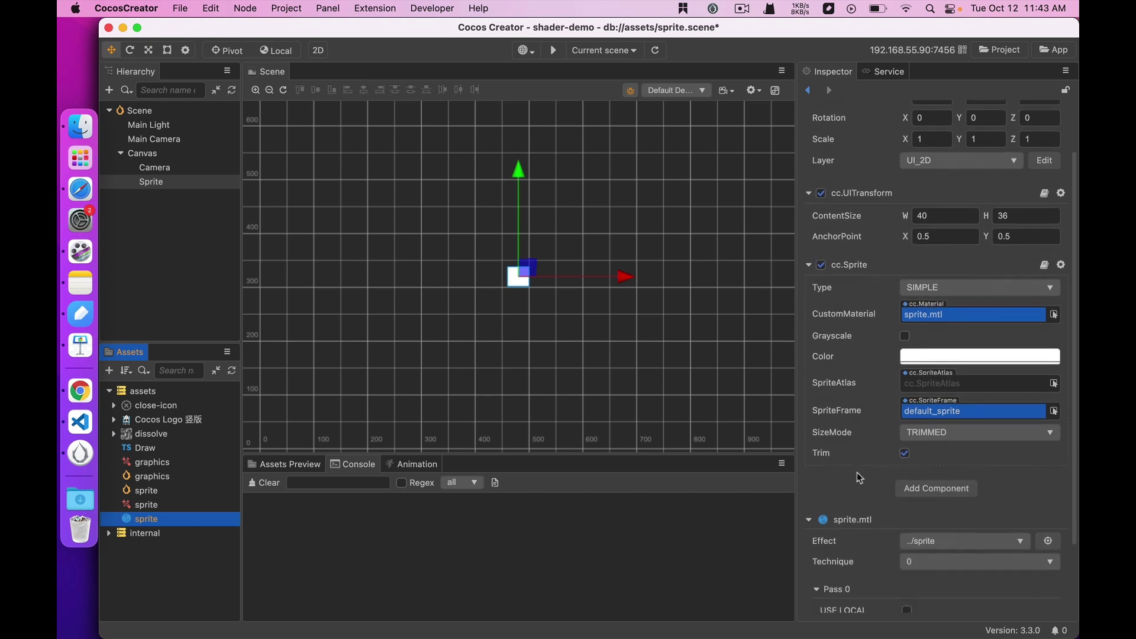
scroll(862, 477, "down", 1)
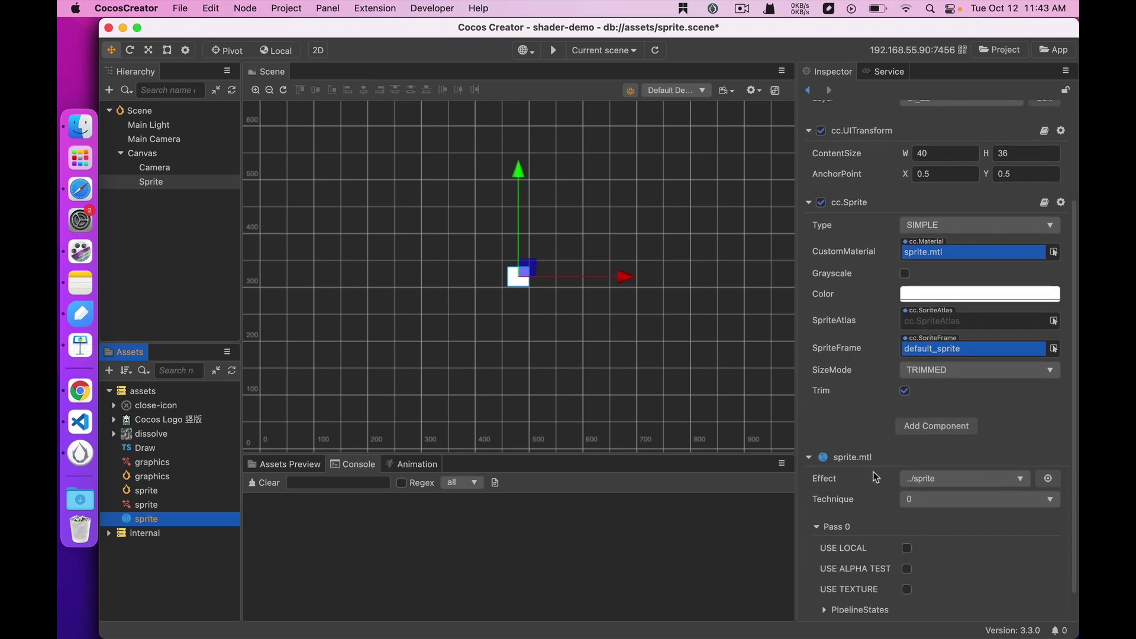
scroll(874, 476, "down", 1)
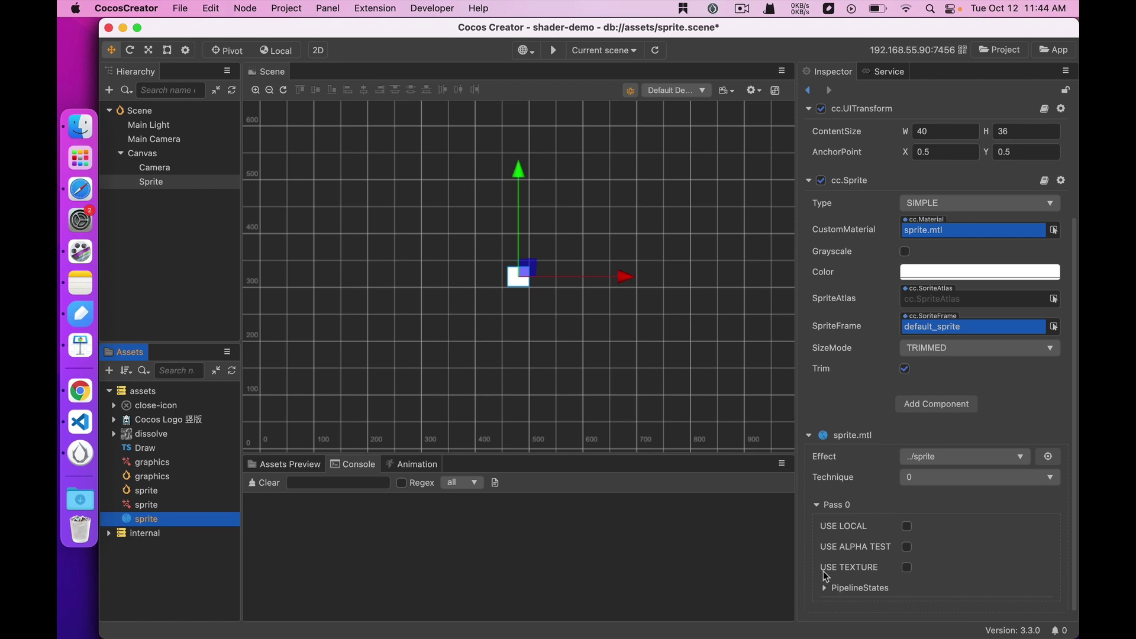
key("super+s")
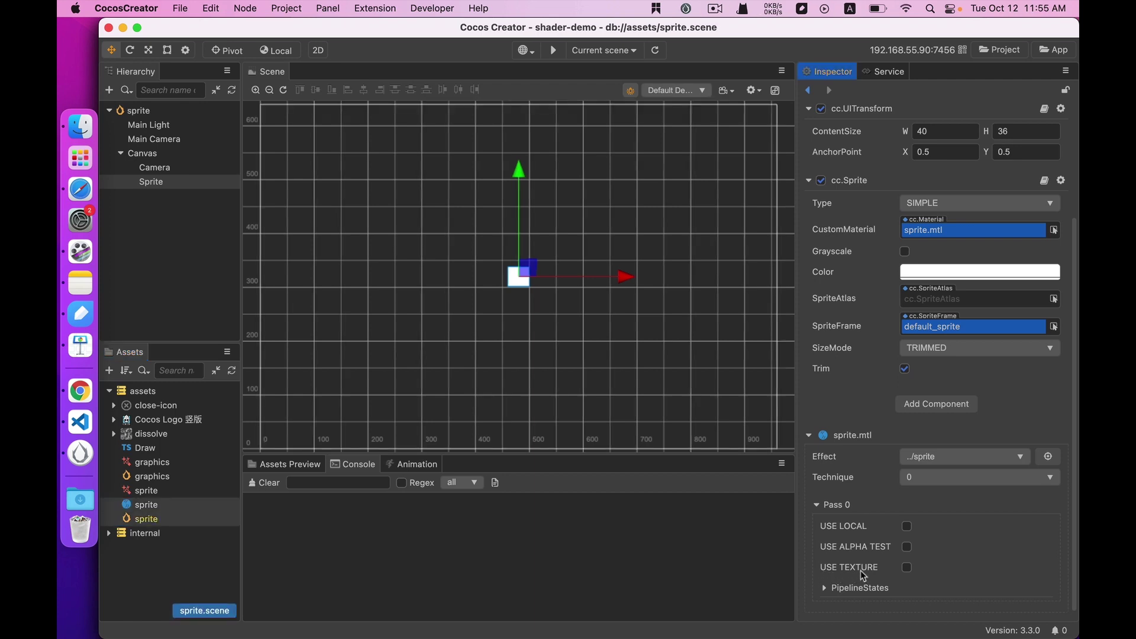
left_click(907, 568)
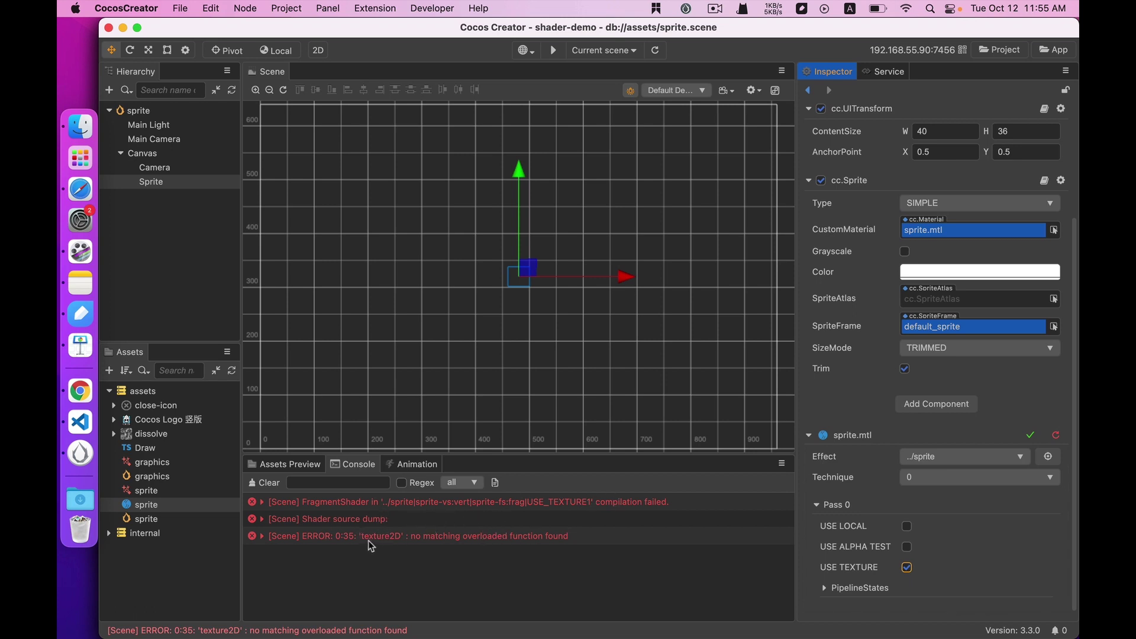
- Inspect the texture sampling call in embedded-alpha.chunk in the other VS Code window
right_click(79, 422)
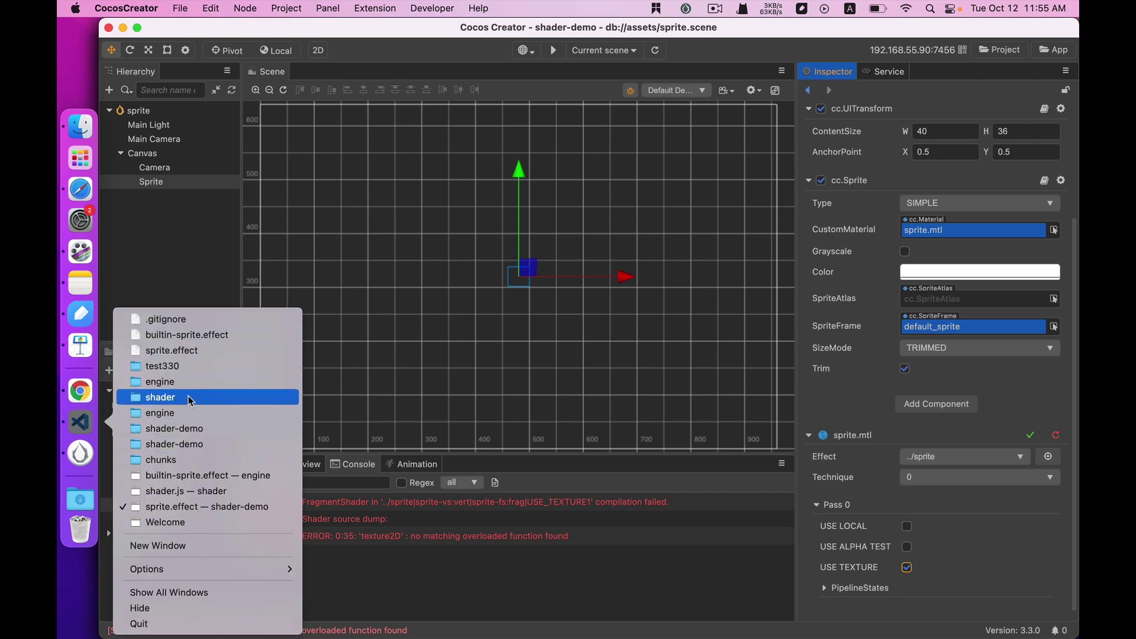
left_click(312, 429)
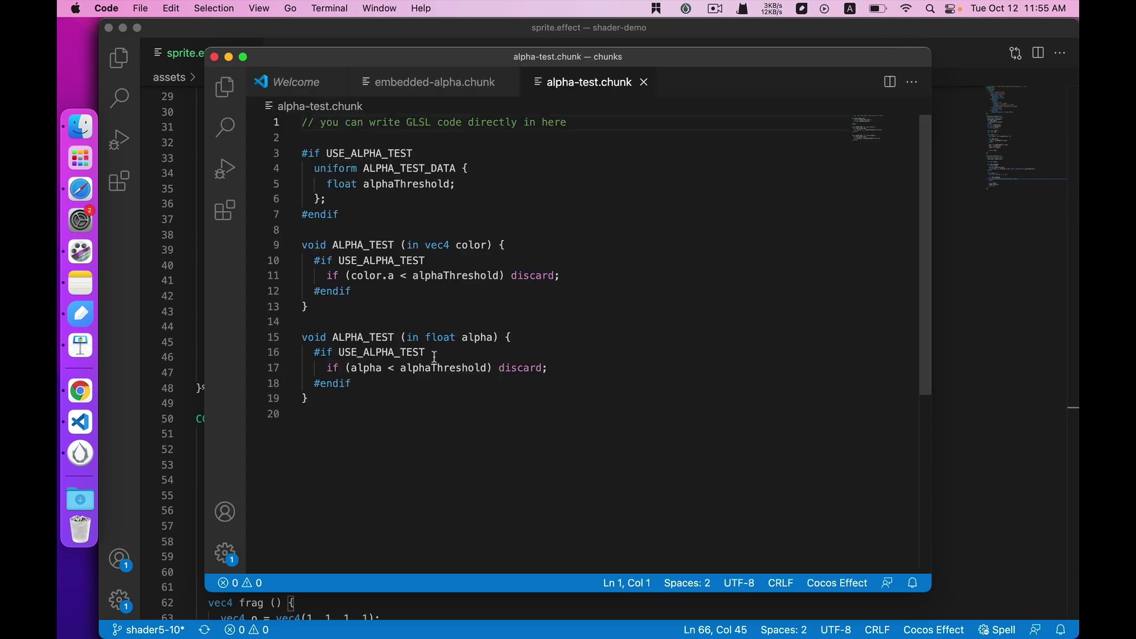
left_click(414, 89)
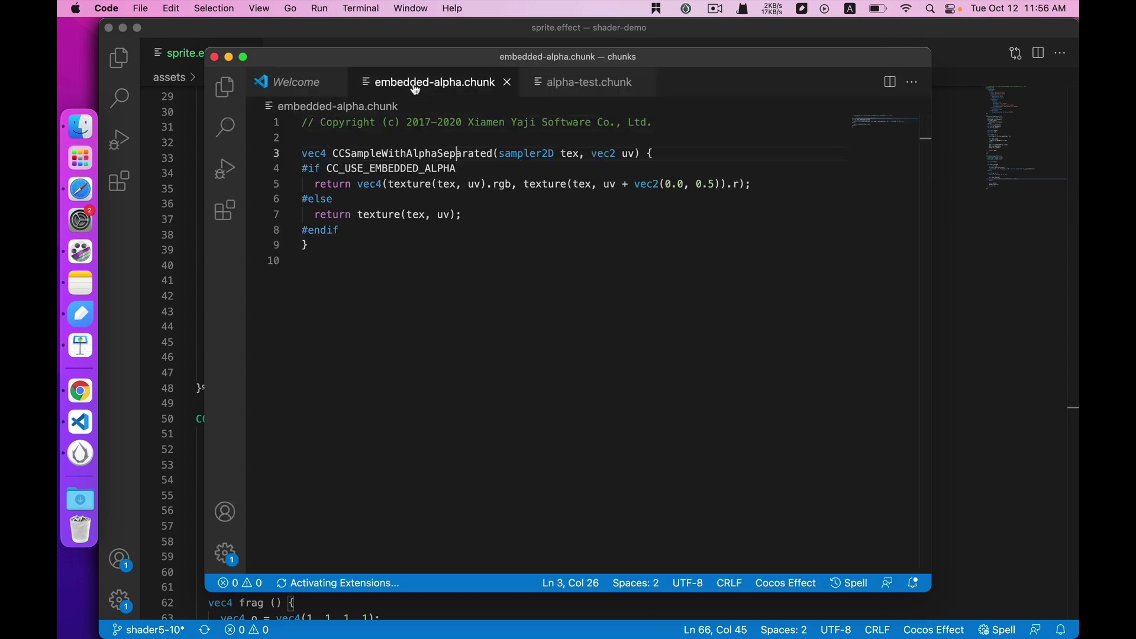
double_click(381, 215)
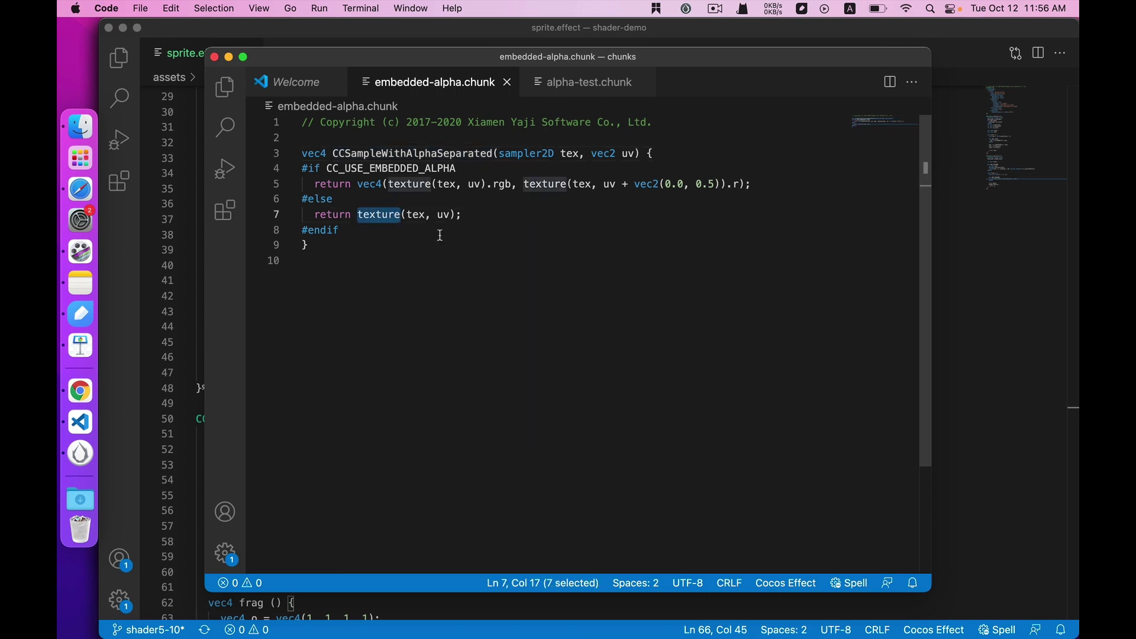
double_click(366, 214)
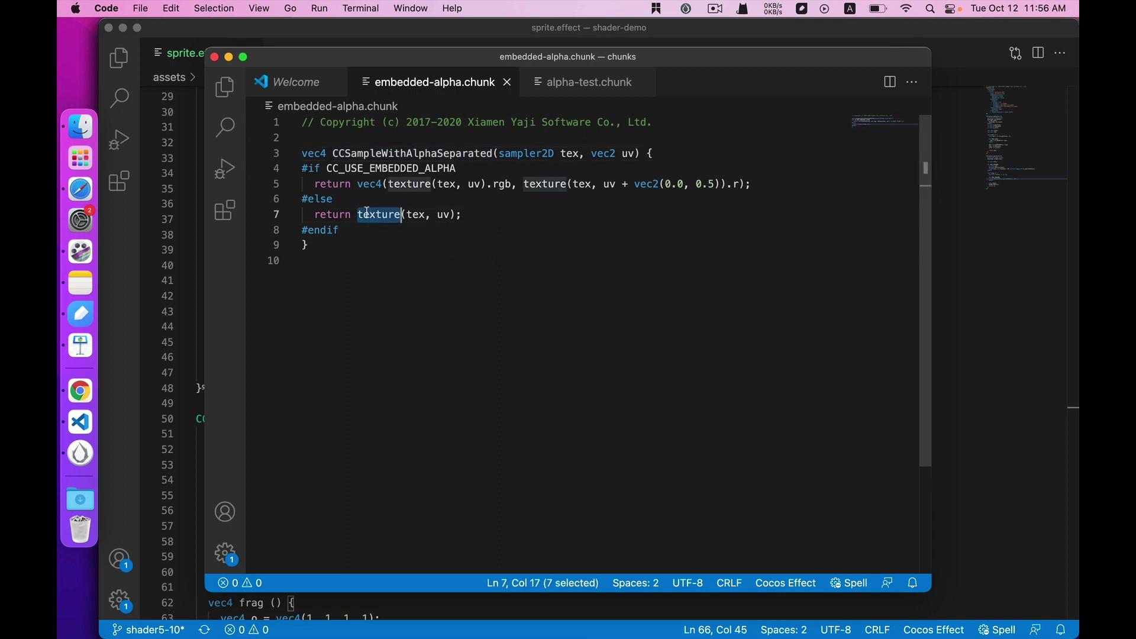
left_click(214, 56)
scroll(314, 456, "down", 10)
scroll(315, 456, "up", 2)
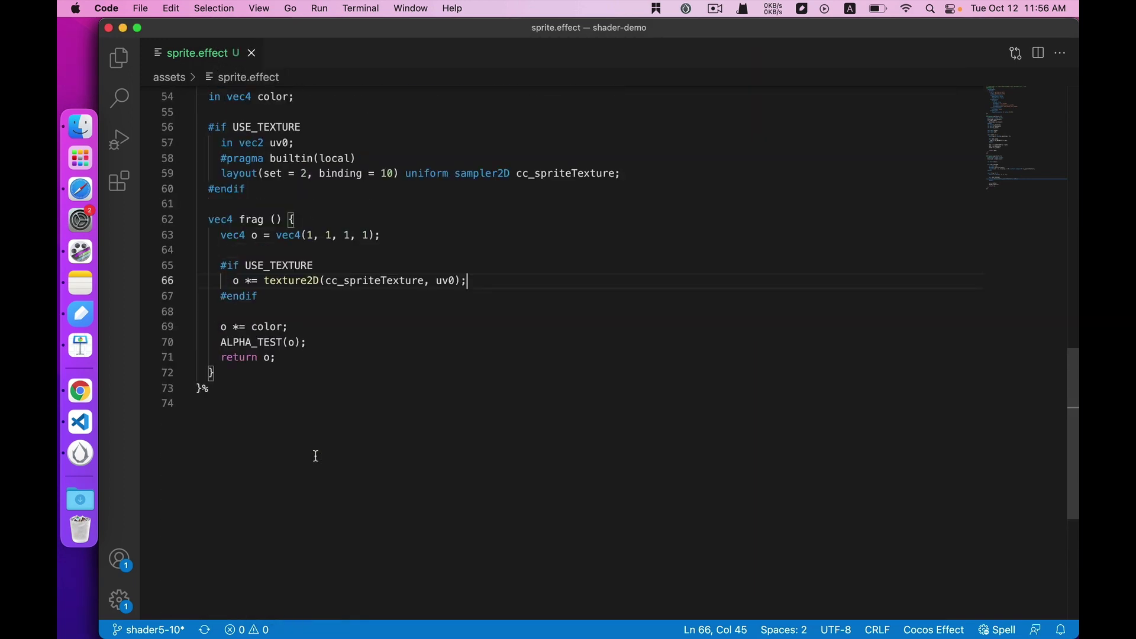
- Replace texture2D with texture on line 66 of sprite.effect
double_click(291, 282)
type("texture")
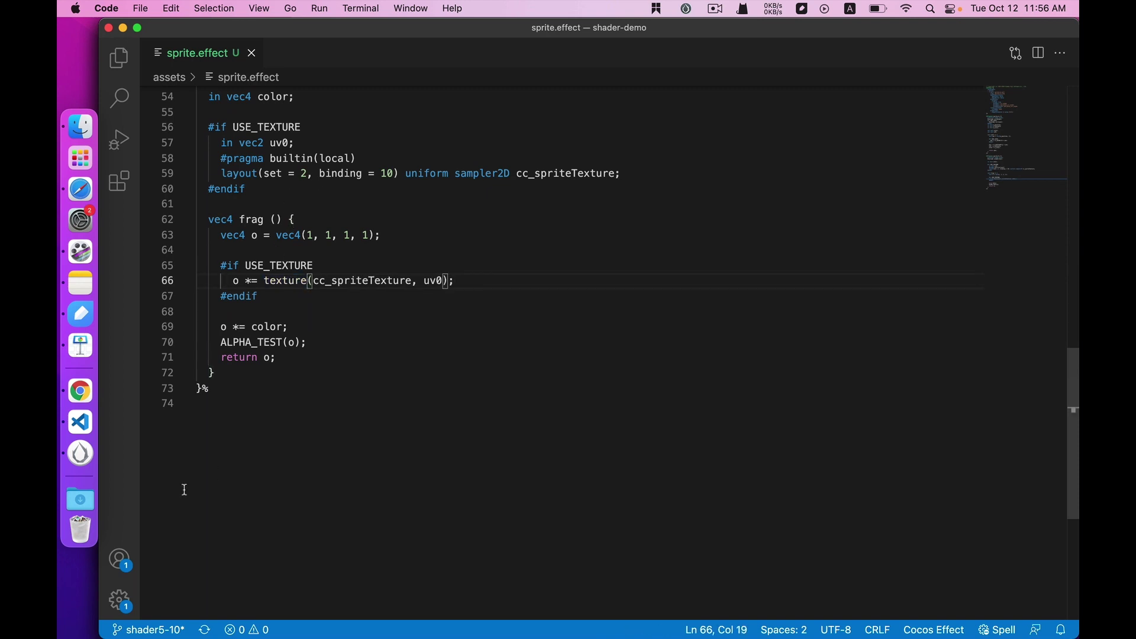
- Toggle USE TEXTURE off and on to recompile sprite.mtl, save it, and clear the console
left_click(80, 453)
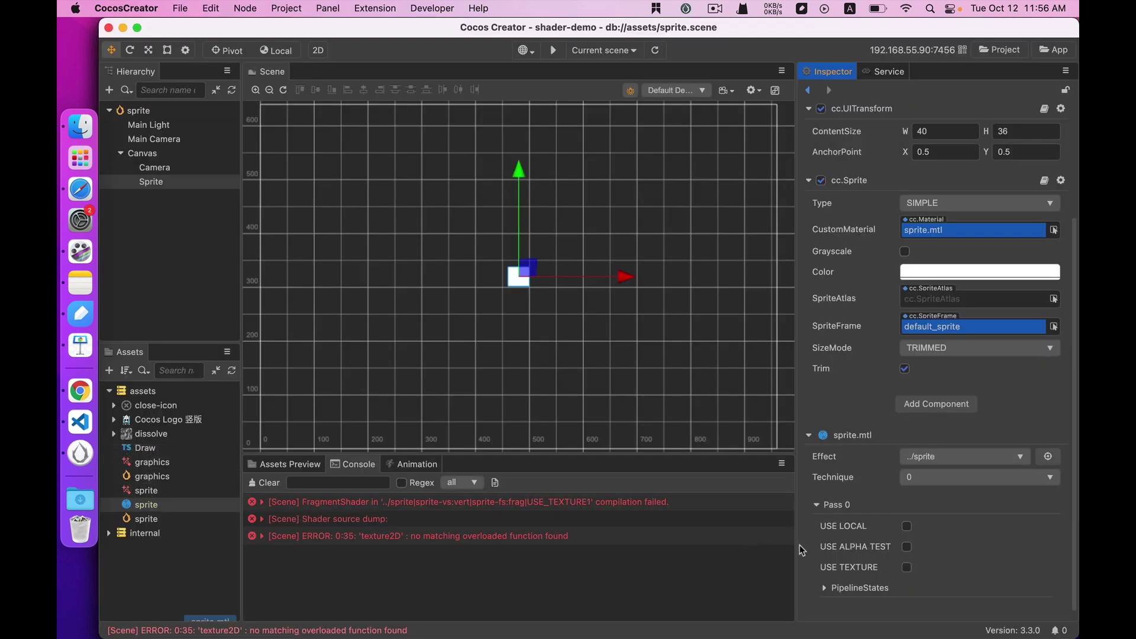
left_click(907, 567)
left_click(907, 567)
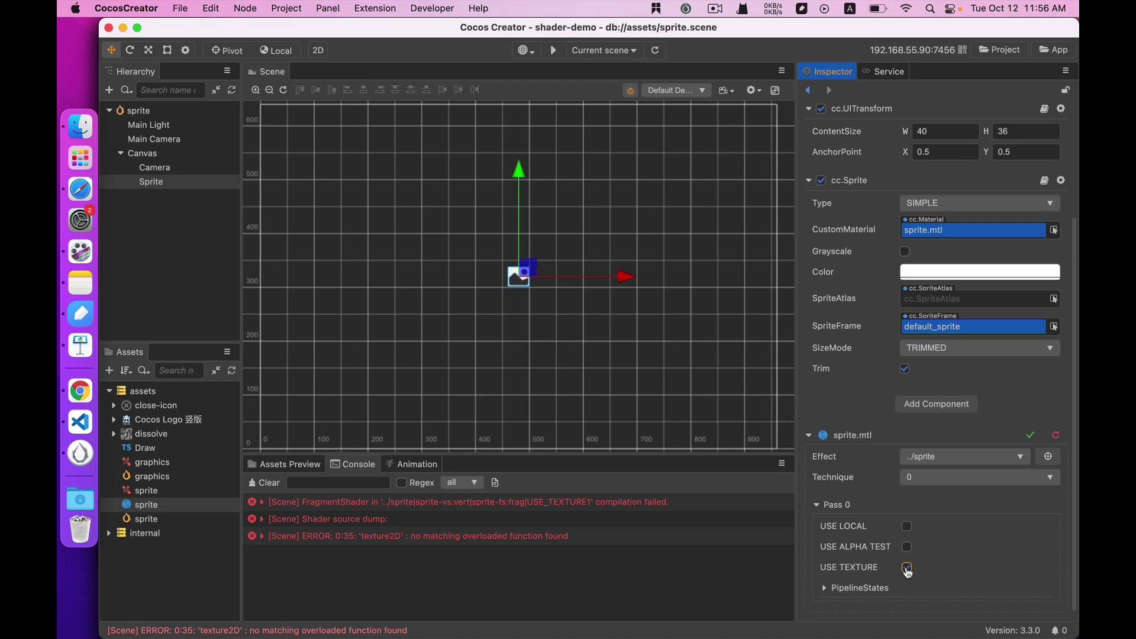
left_click(1030, 436)
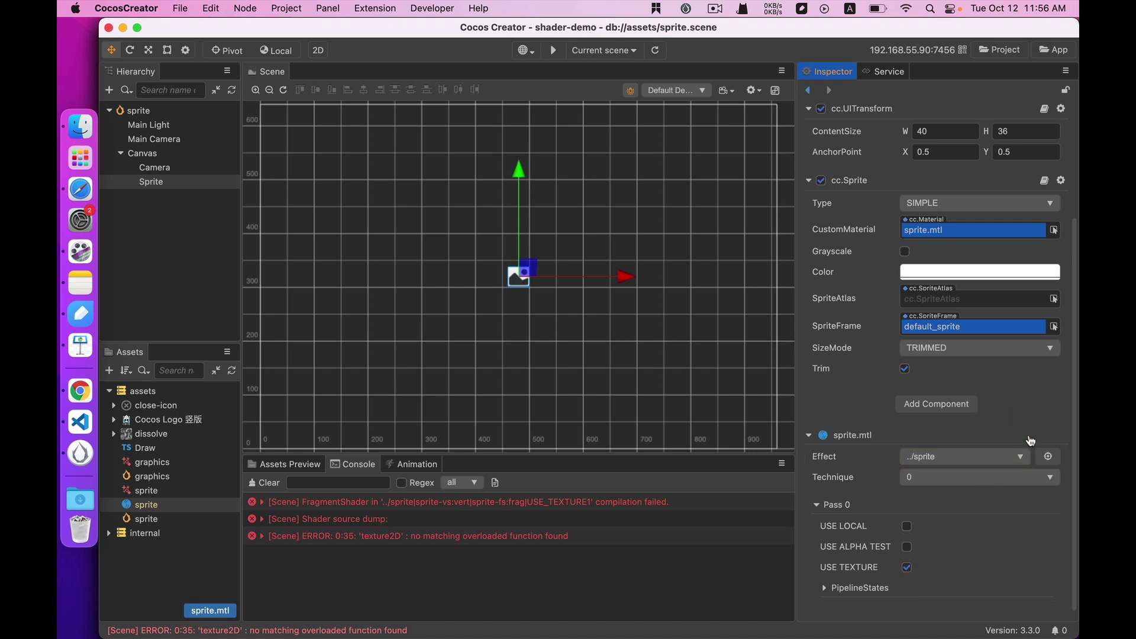
left_click(265, 483)
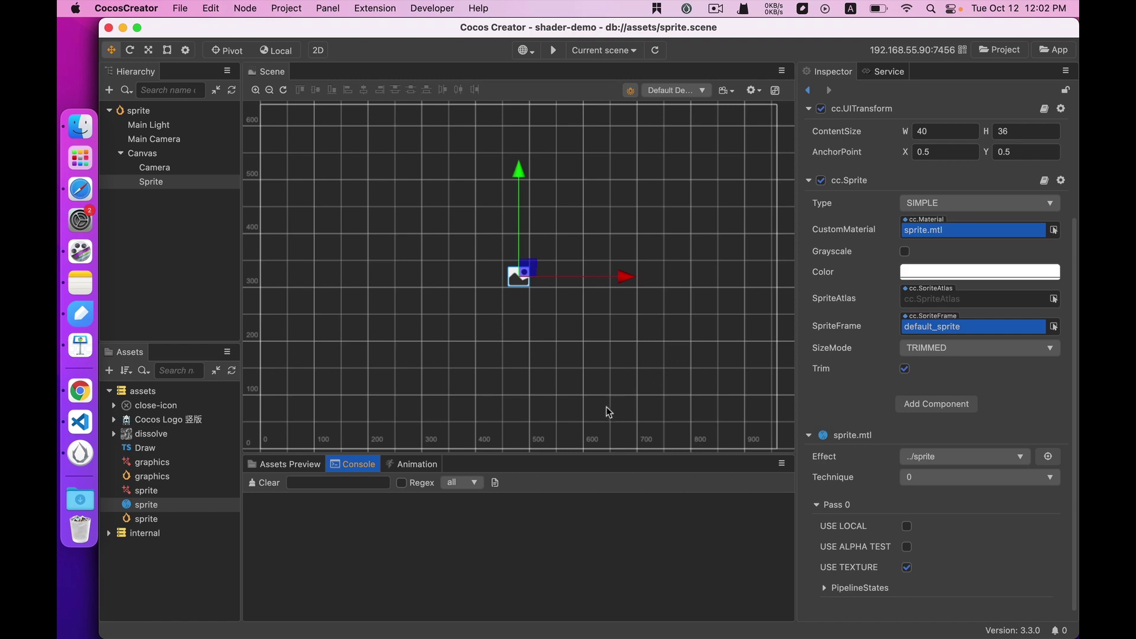
- Open Draw.ts, delete its header comment, and comment out the two Graphics drawing lines
left_click(148, 450)
double_click(147, 448)
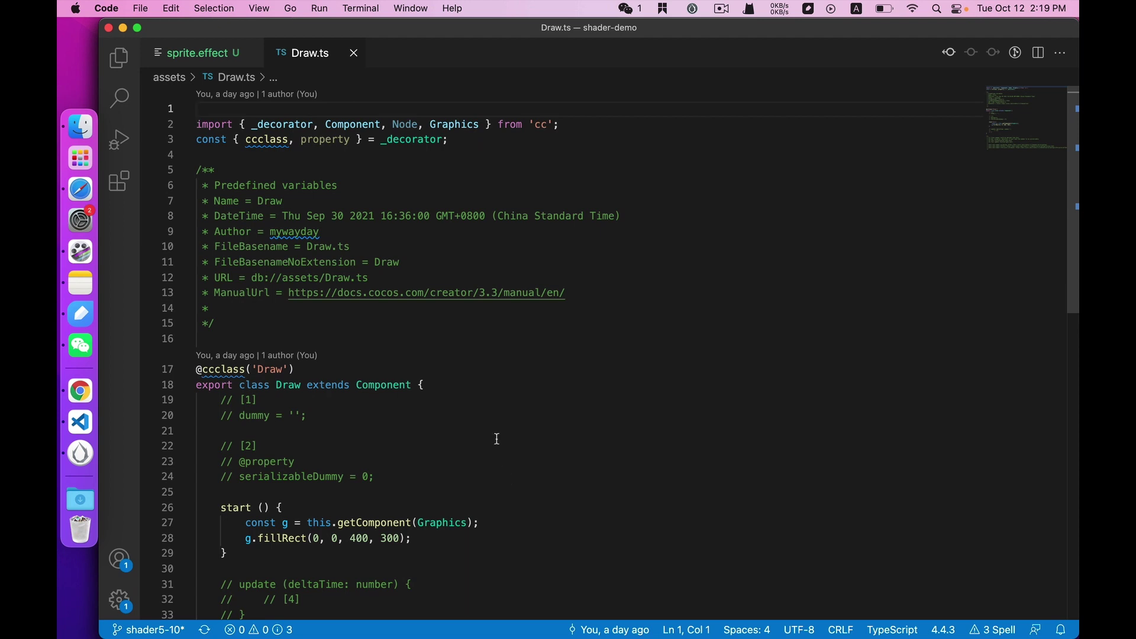
left_click_drag(220, 323, 196, 169)
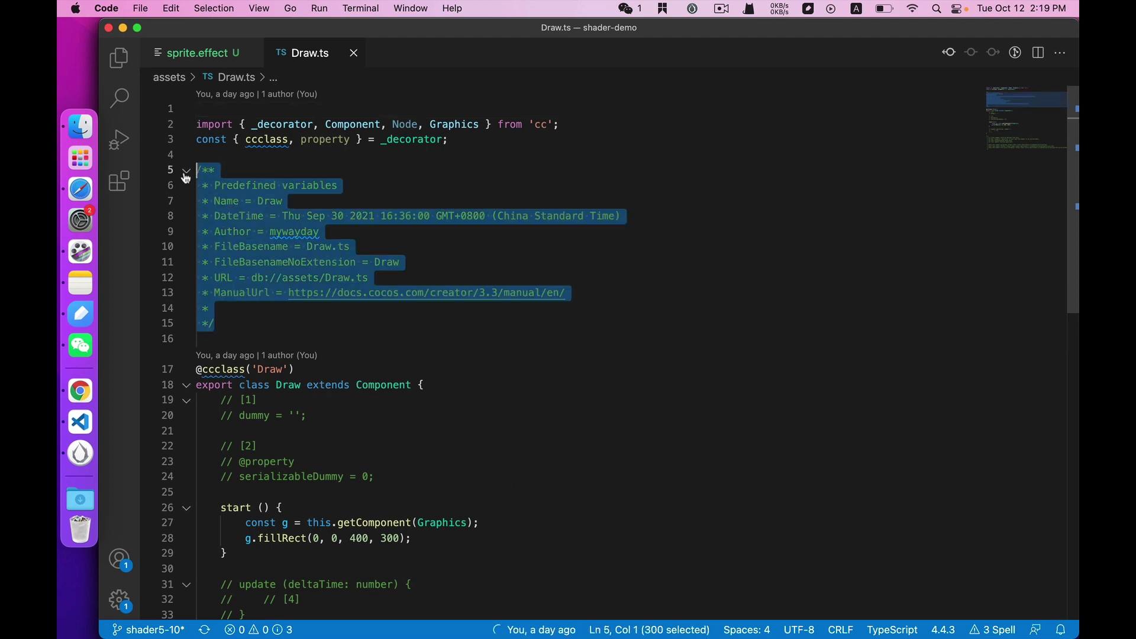
key("BackSpace")
key("BackSpace")
key("BackSpace")
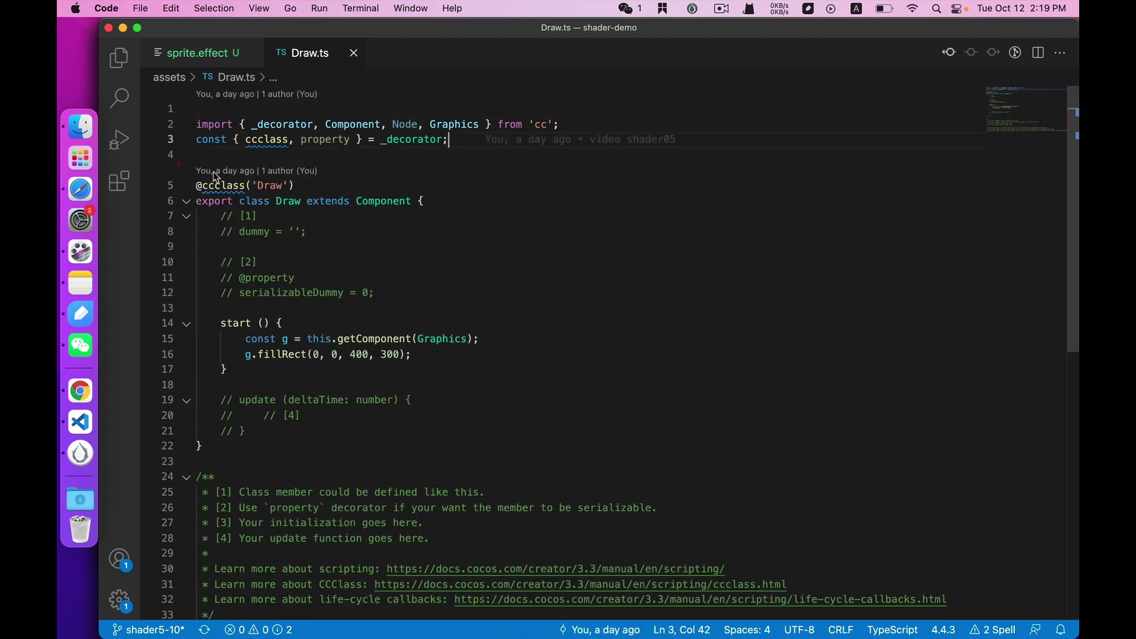
scroll(520, 357, "down", 5)
scroll(520, 355, "up", 5)
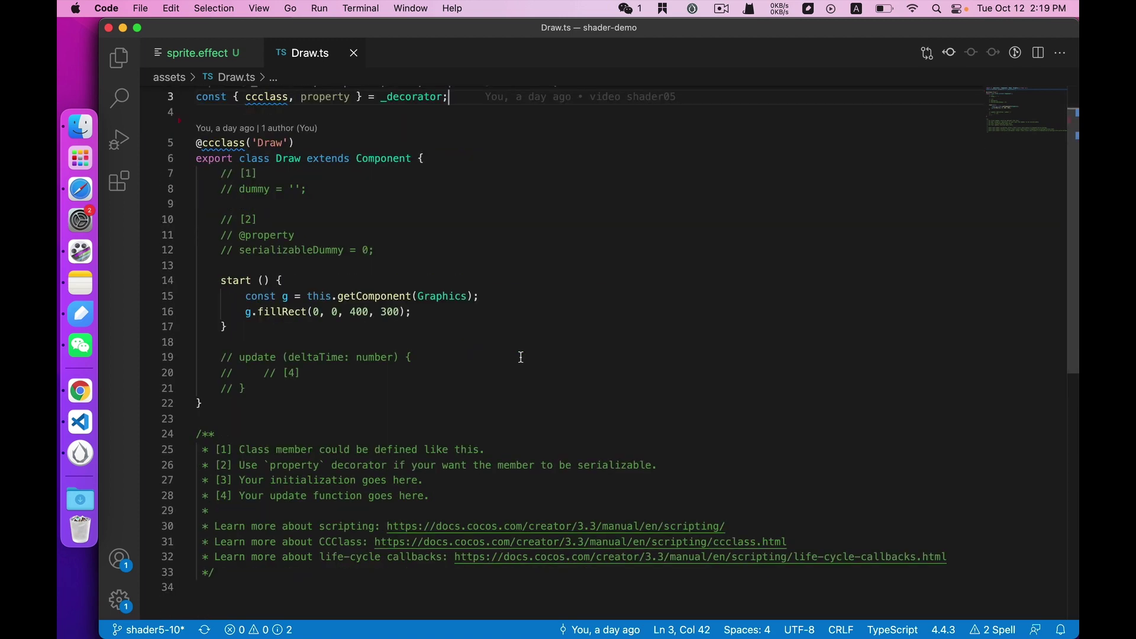
left_click_drag(239, 296, 418, 313)
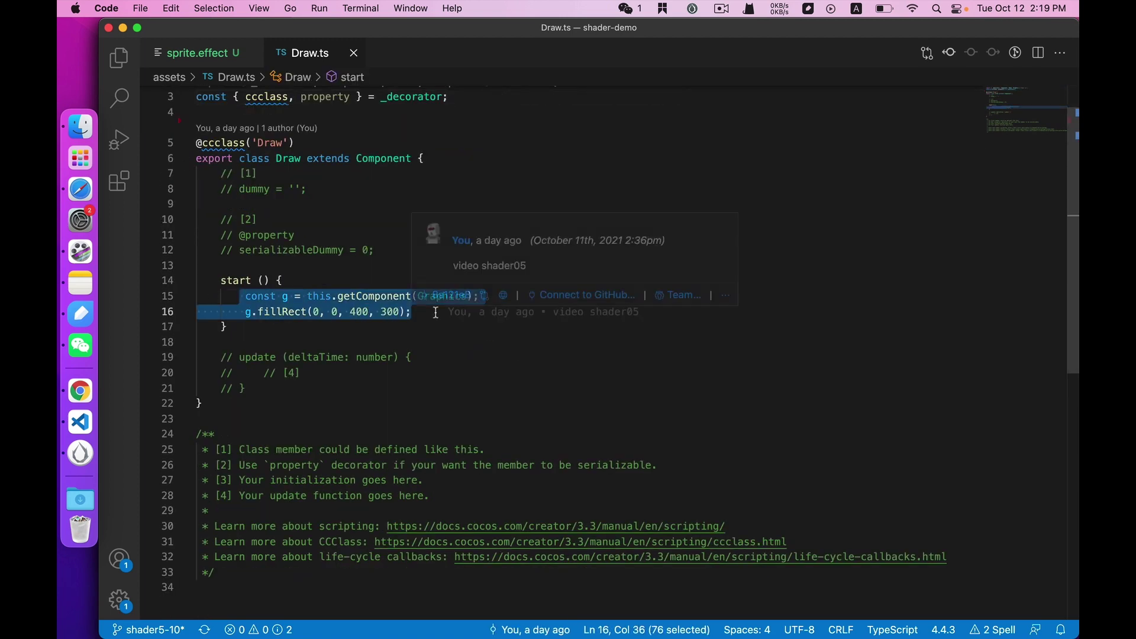
key("super+slash")
- Add const mat = new Material(); and a mat.initialize() call inside start
key("Right")
key("Return")
key("Return")
type("const")
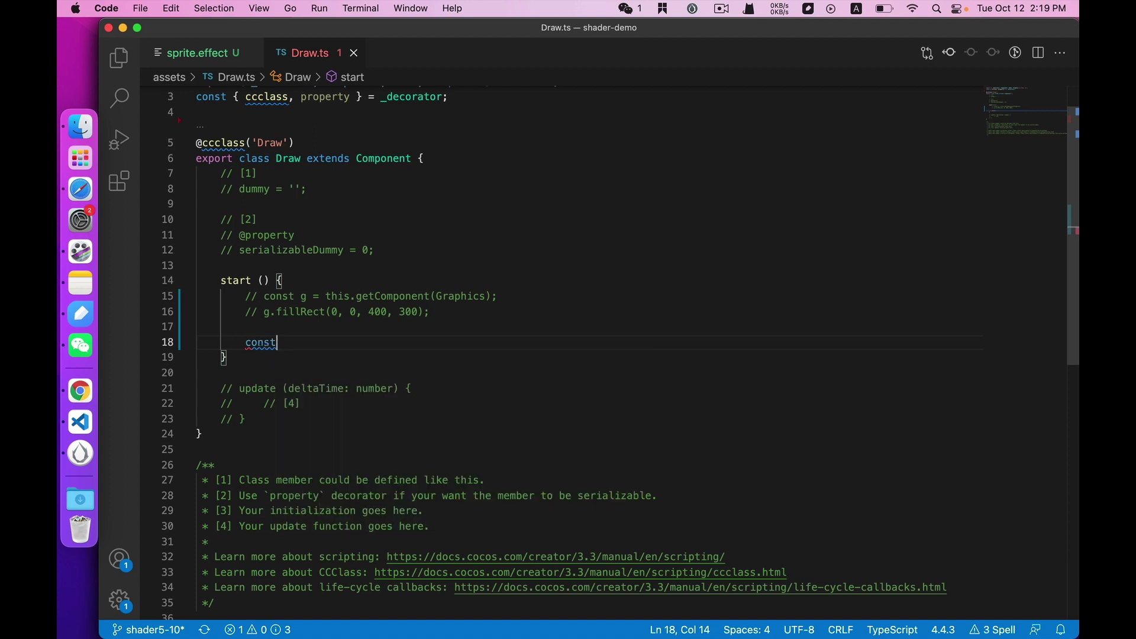
type(" mat")
type(" = ne")
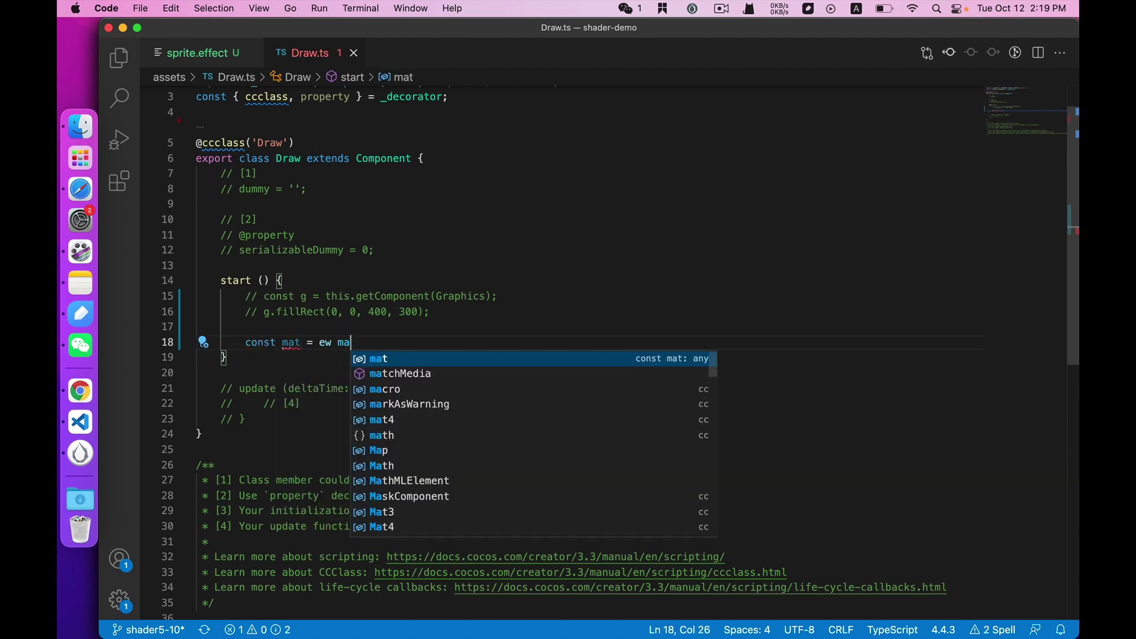
key("BackSpace")
key("BackSpace")
type("new mater")
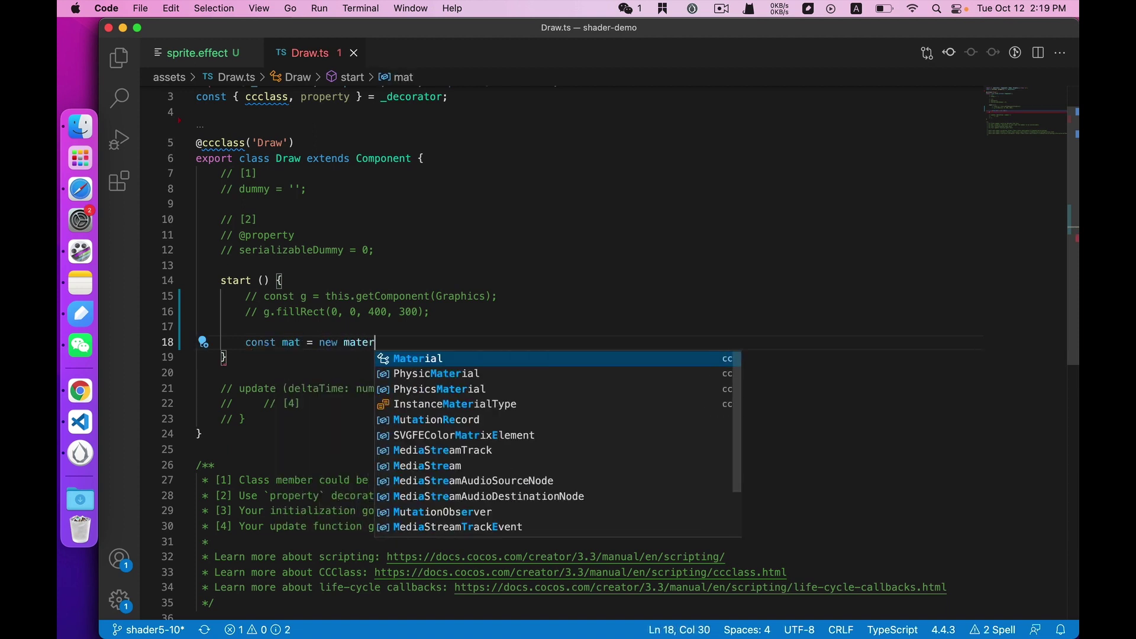
key("Return")
type("();")
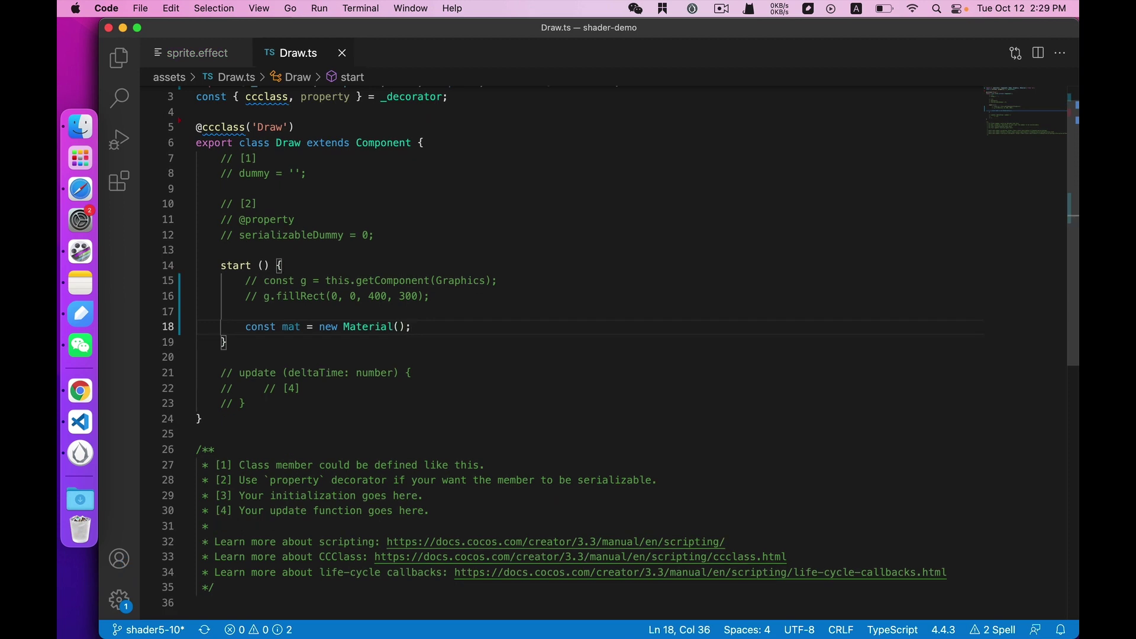
key("Return")
type("mat.ini")
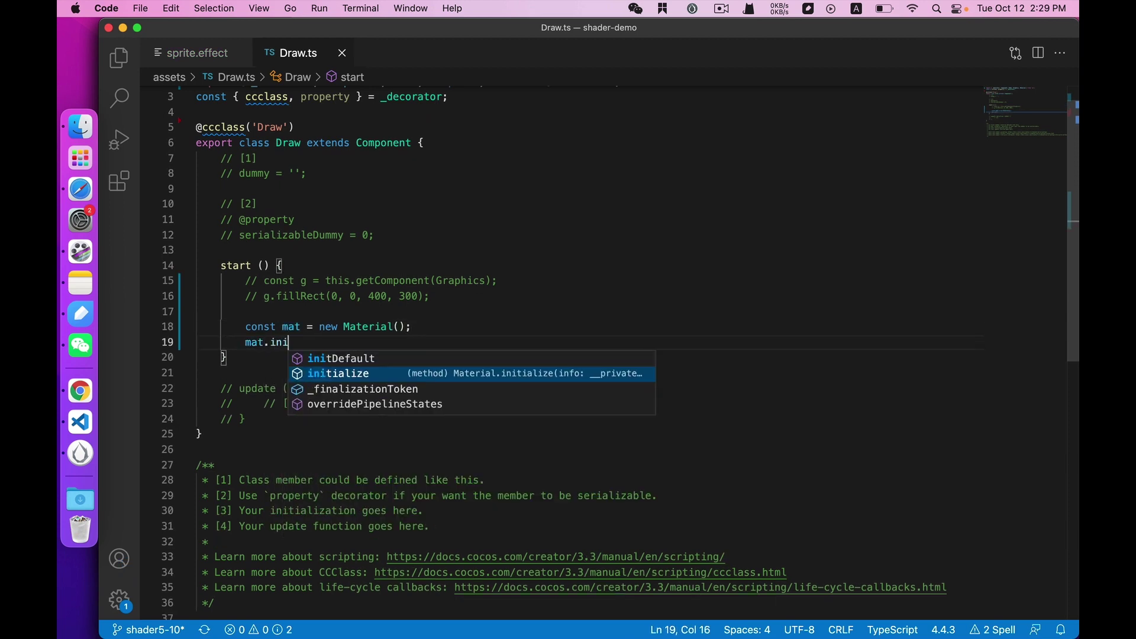
key("Return")
type("(")
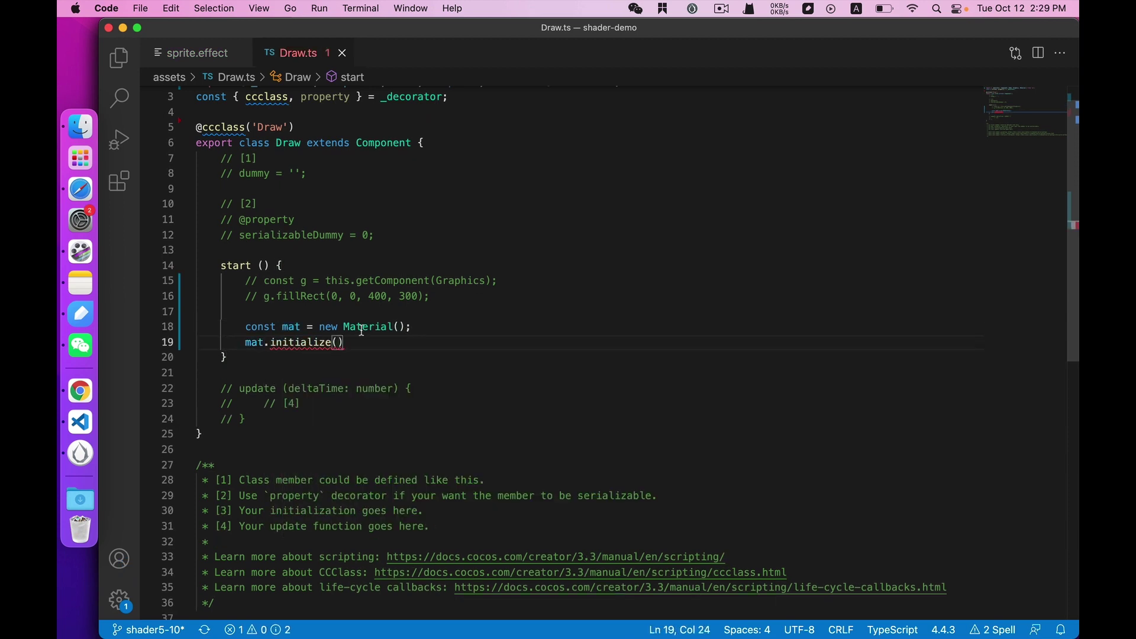
left_click(307, 343, "super")
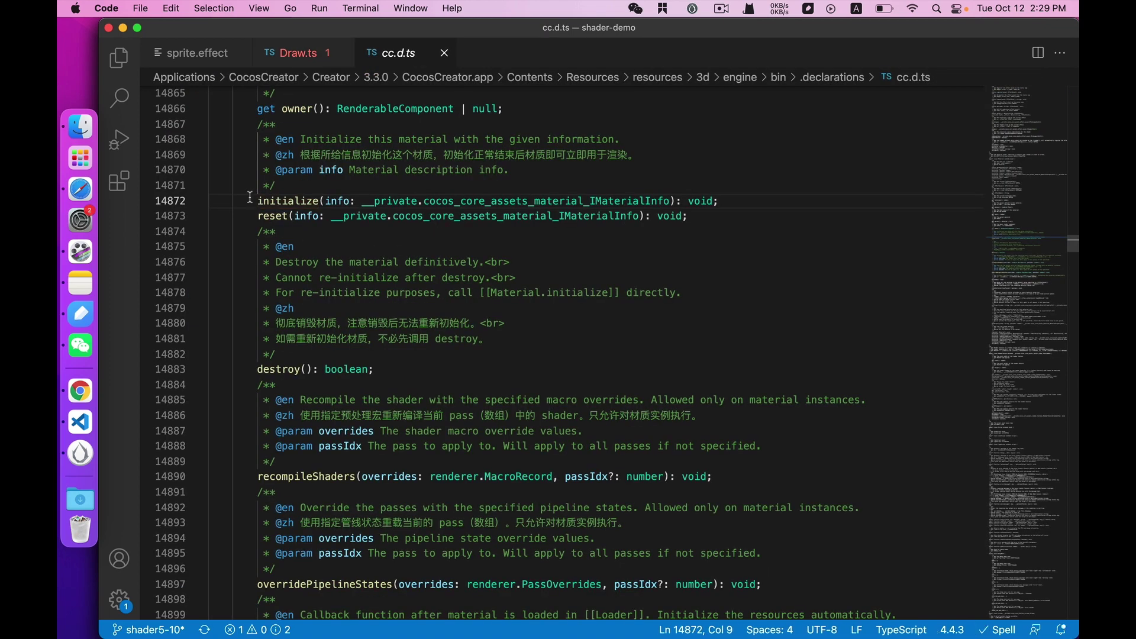
left_click(453, 201)
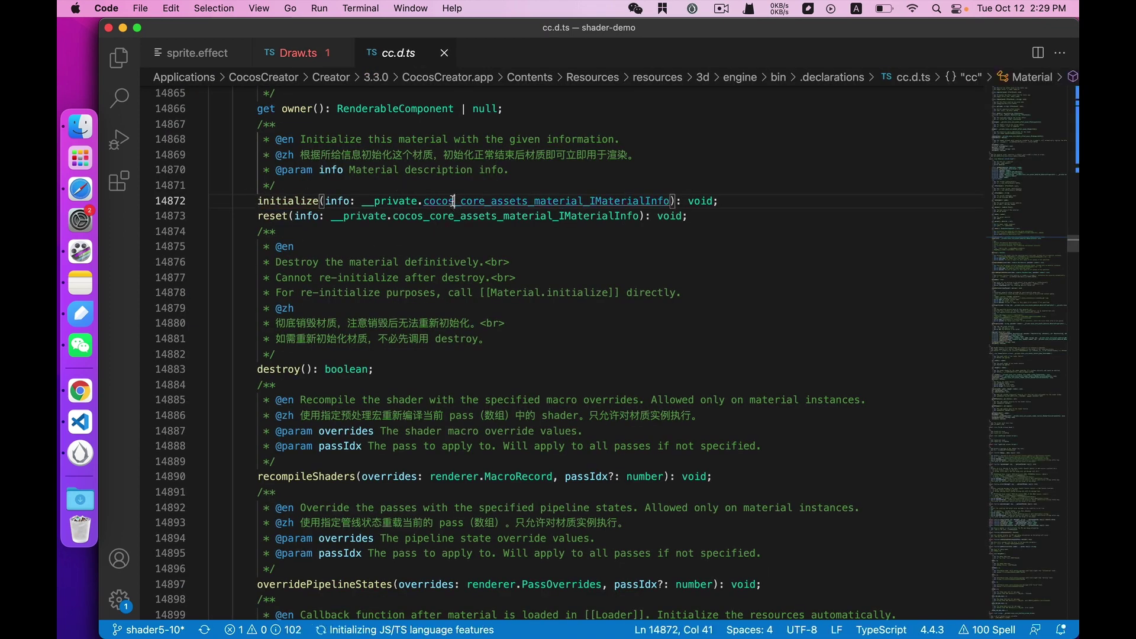
scroll(368, 343, "down", 3)
scroll(355, 364, "up", 2)
scroll(331, 404, "down", 2)
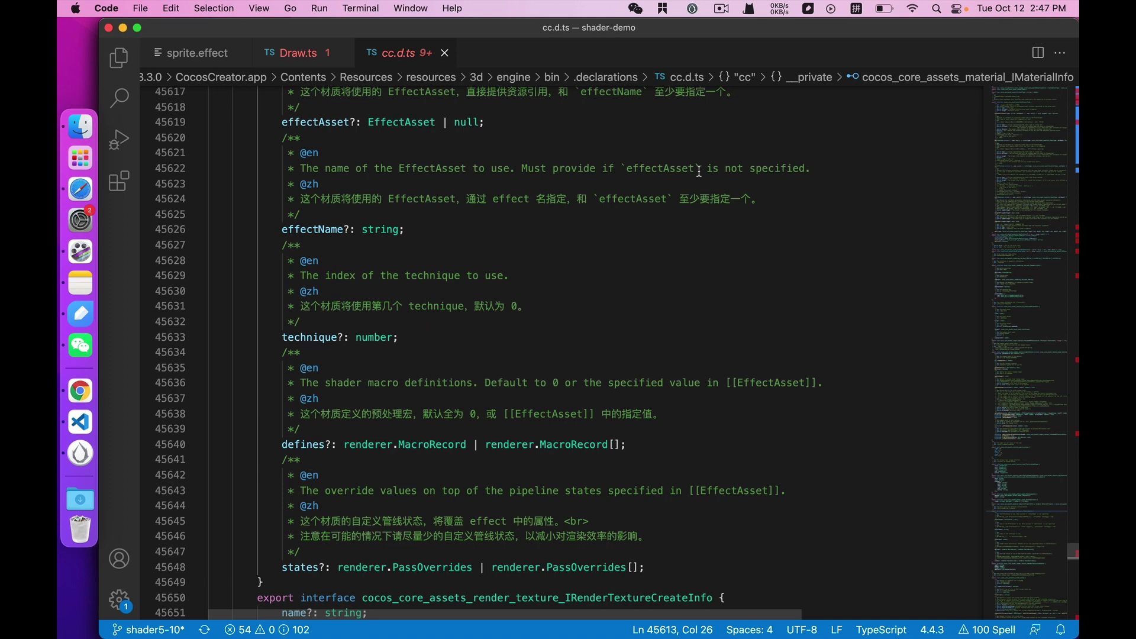
left_click(445, 53)
mouse_move(306, 341)
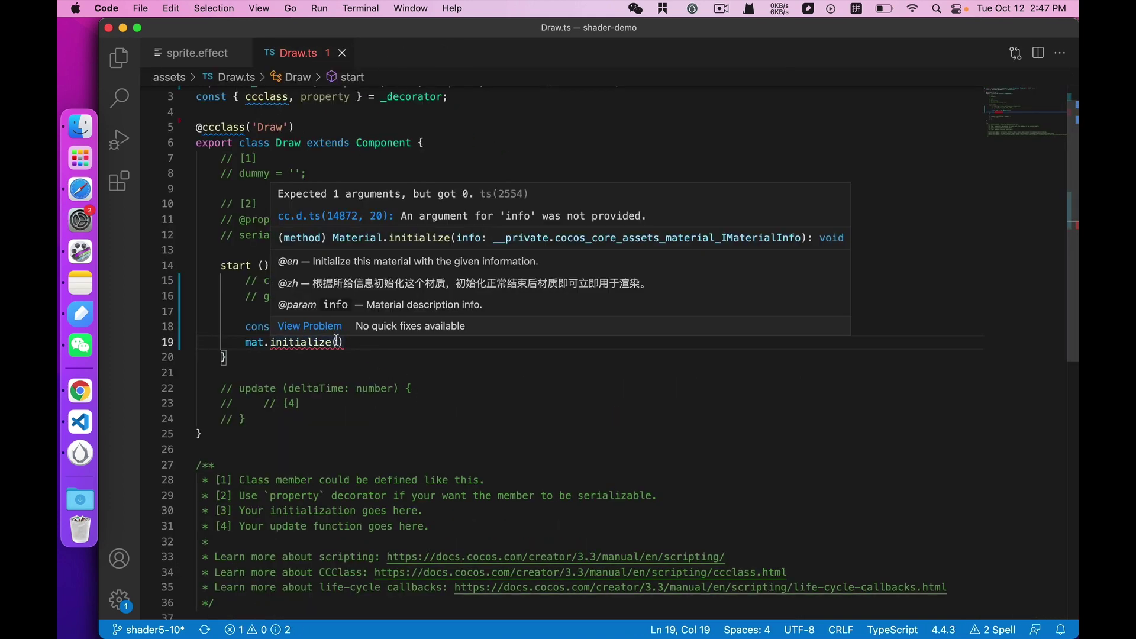
left_click(337, 342)
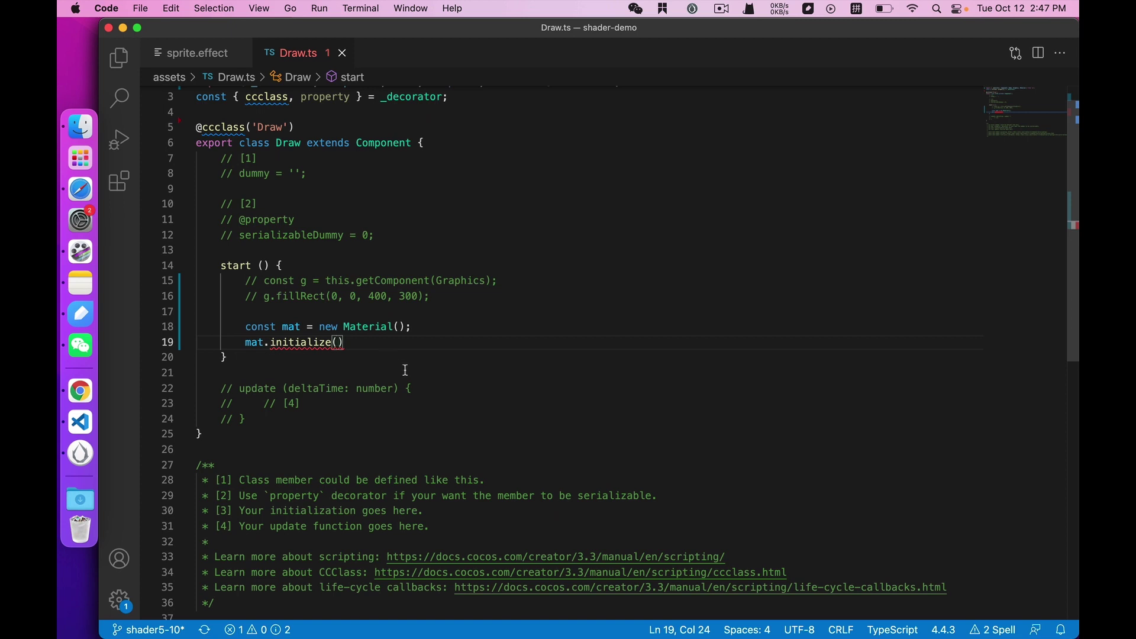
left_click_drag(221, 158, 388, 240)
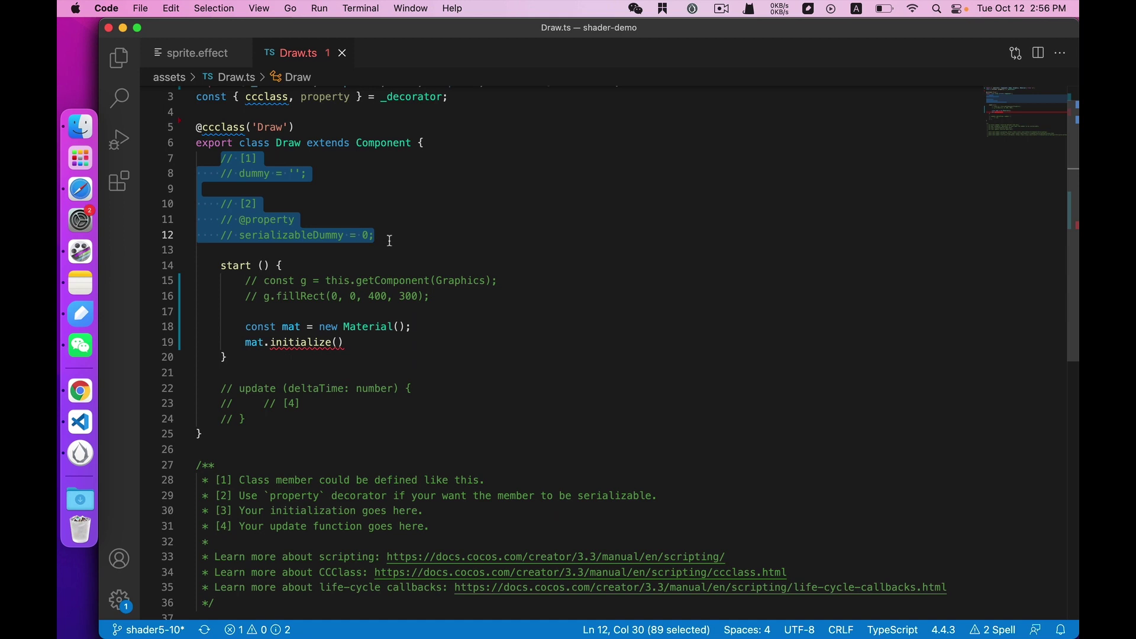
type("@property(")
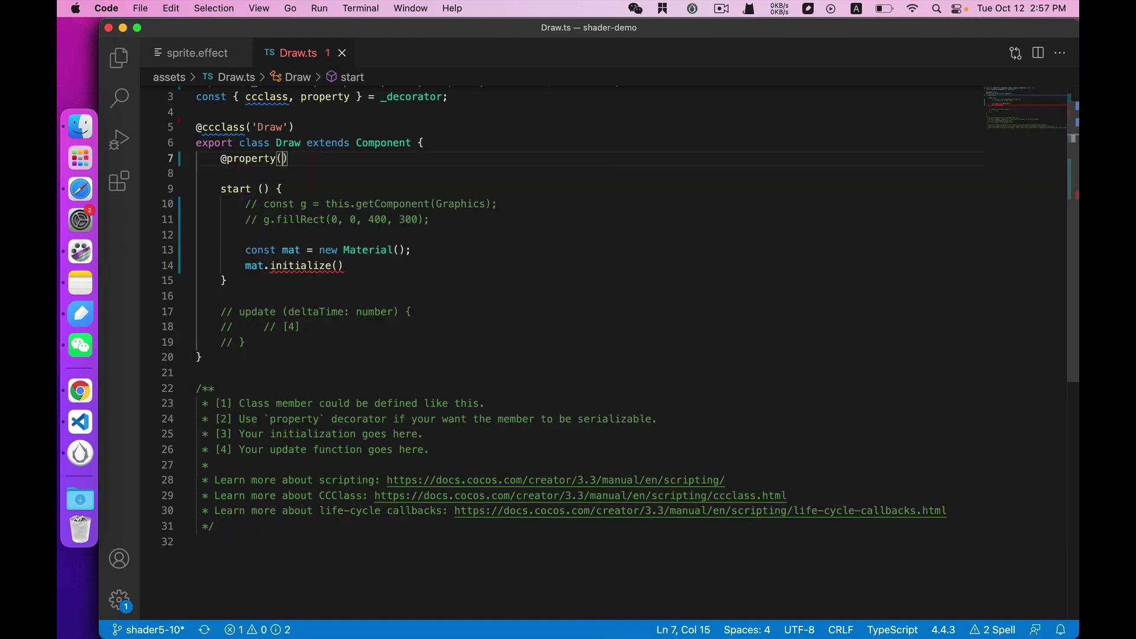
type("ef")
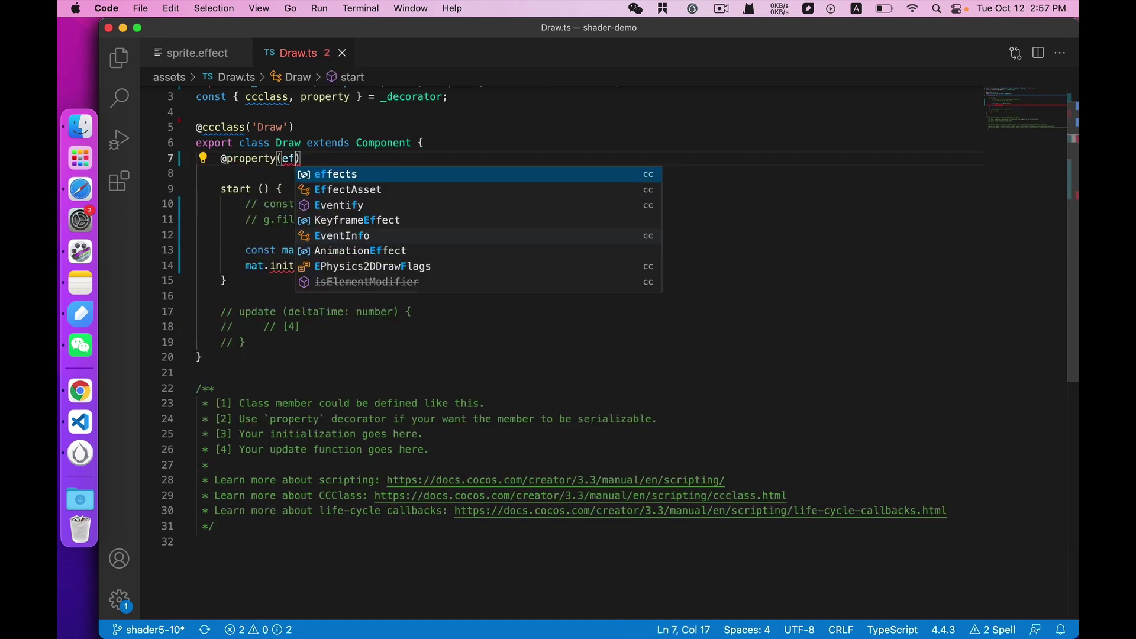
type("fe")
key("Return")
key("End")
key("Return")
type("effect")
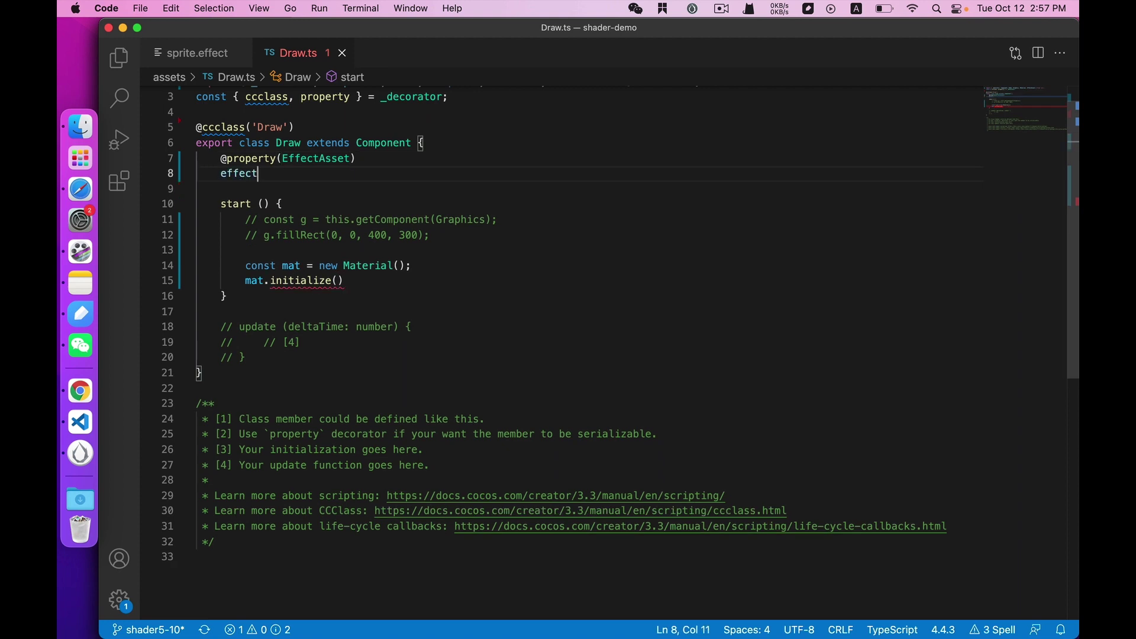
type(": Ef")
key("Return")
type("= null")
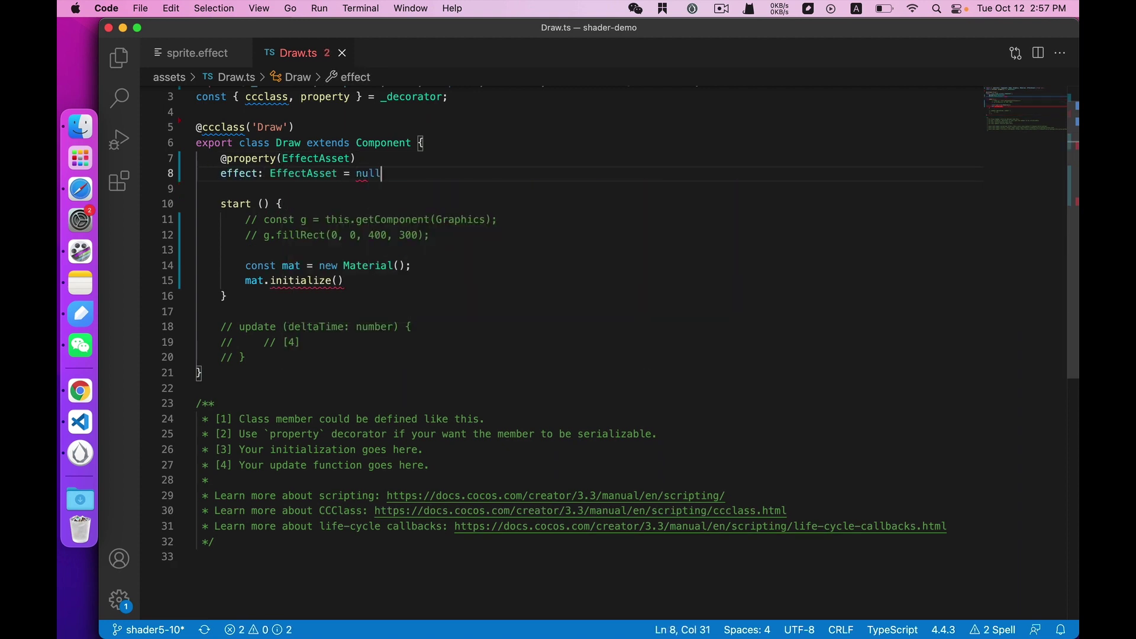
type("!;")
- Pass { effectAsset: this.effect, defines: { USE_TEXTURE: true } } to mat.initialize
left_click(338, 281)
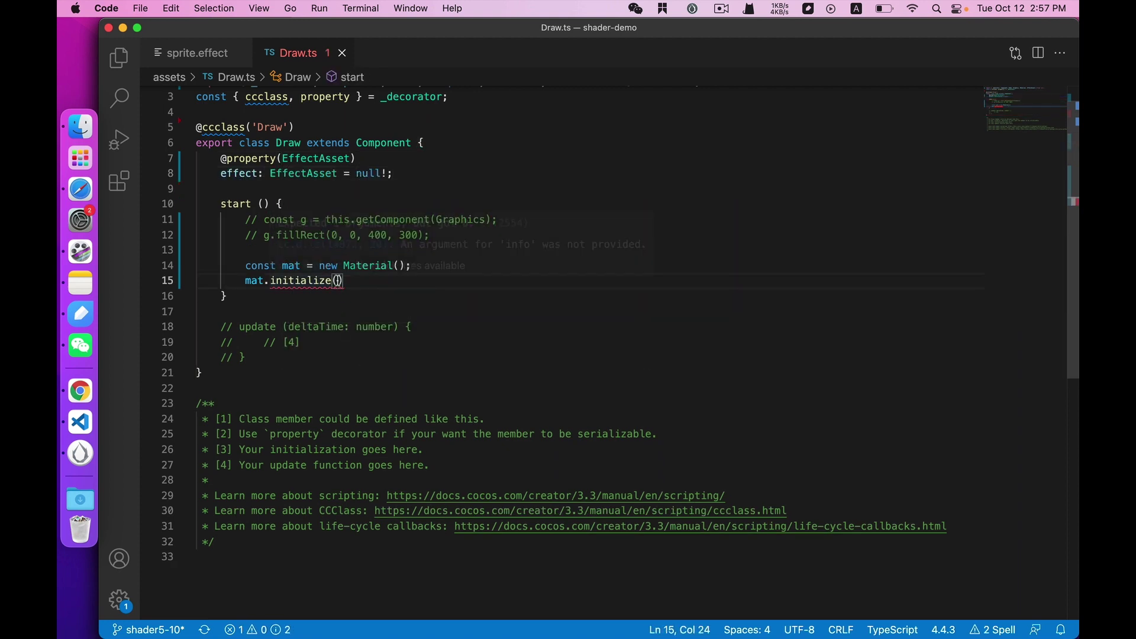
type("{")
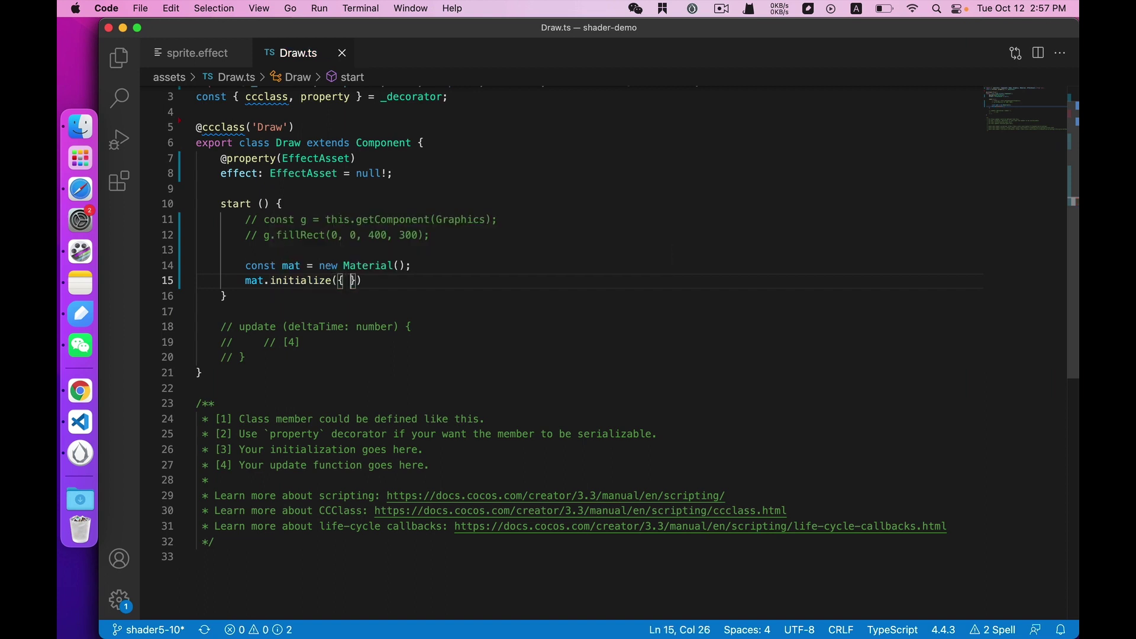
type(" eff")
key("Return")
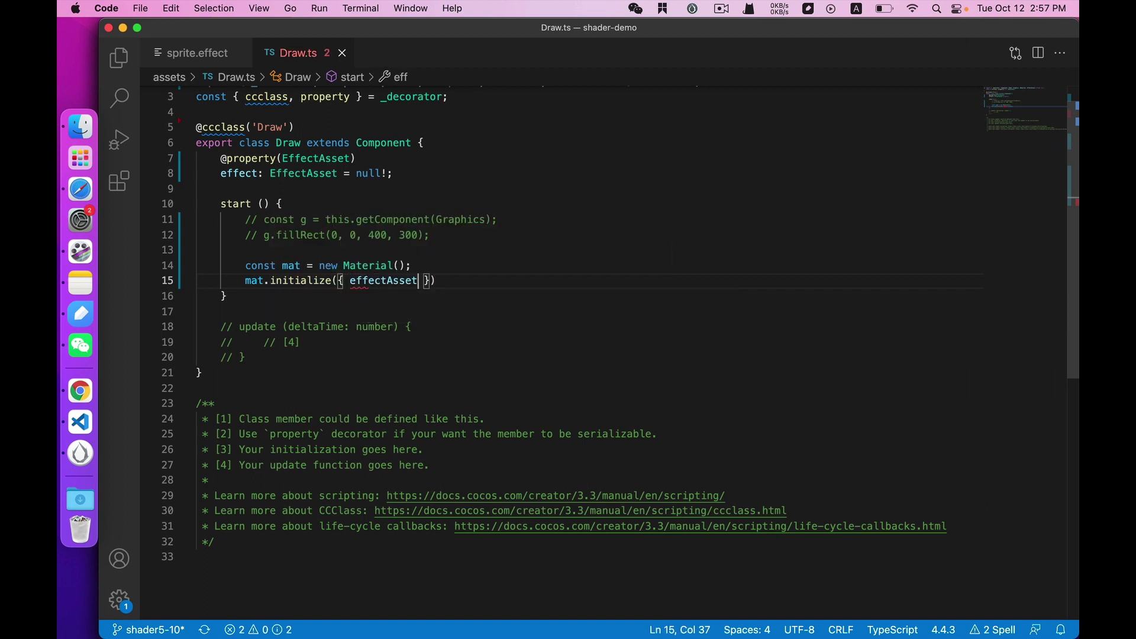
type(": this")
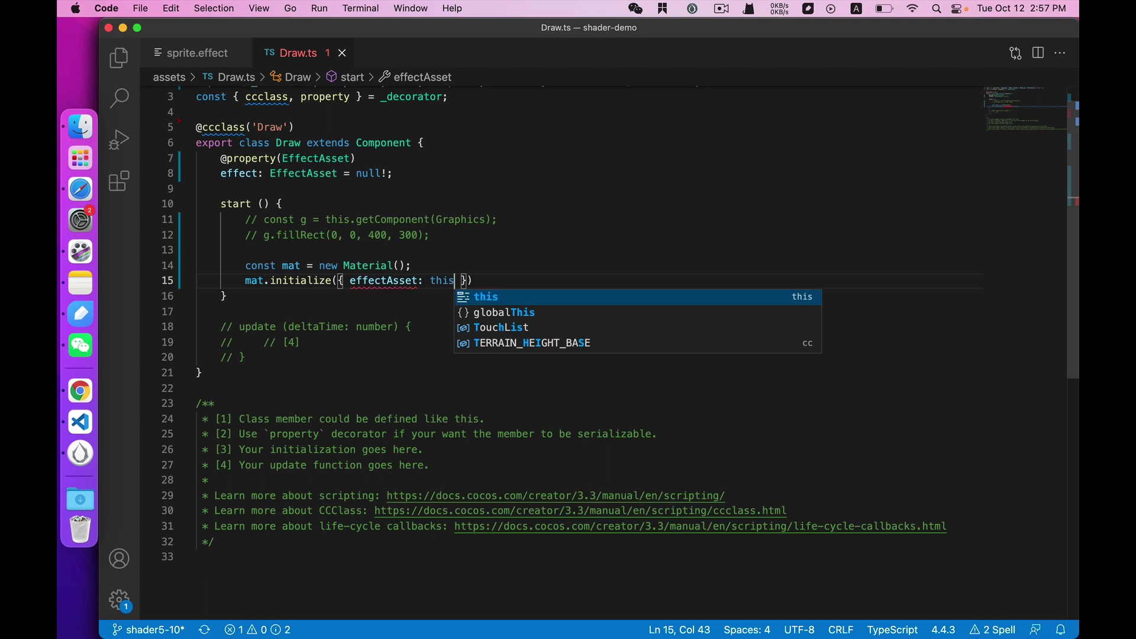
type(".")
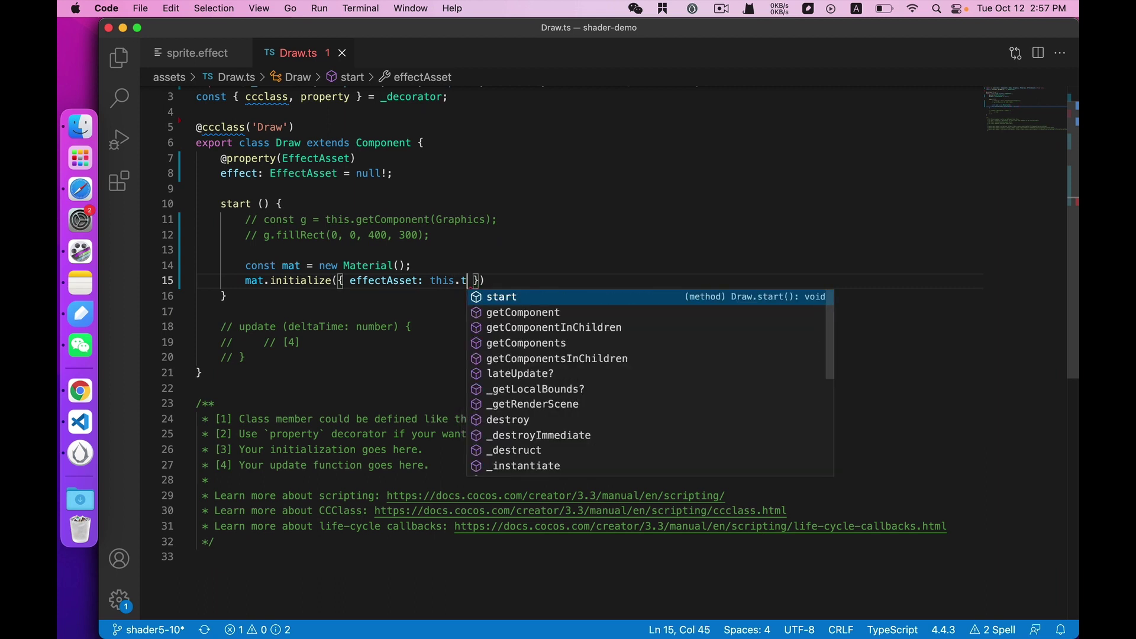
type("ef")
key("Return")
type(", ")
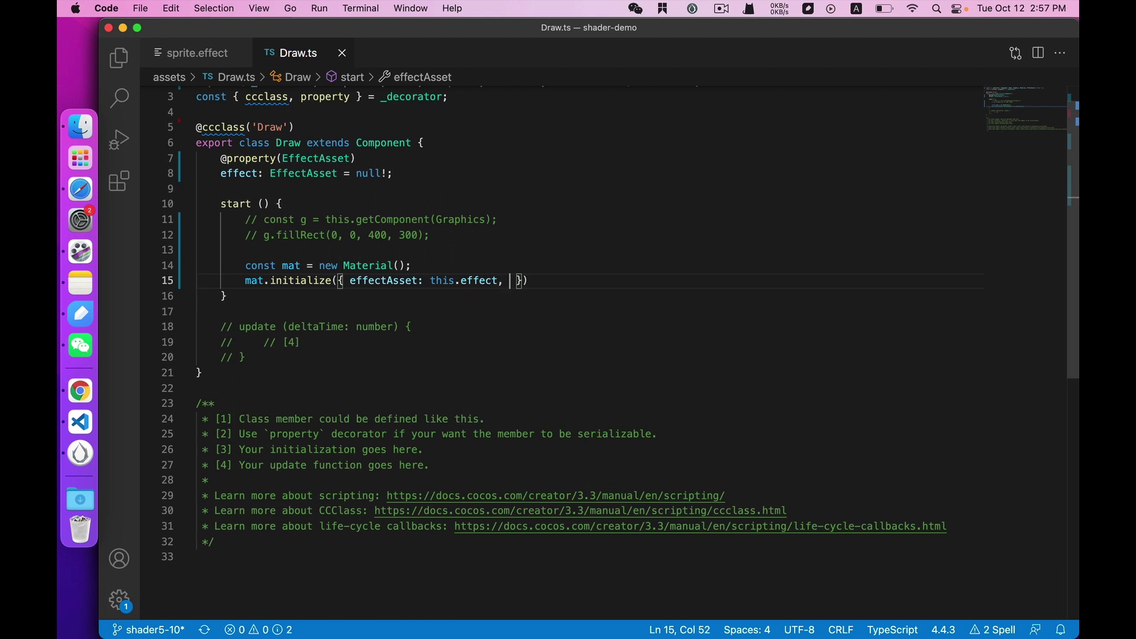
type("de")
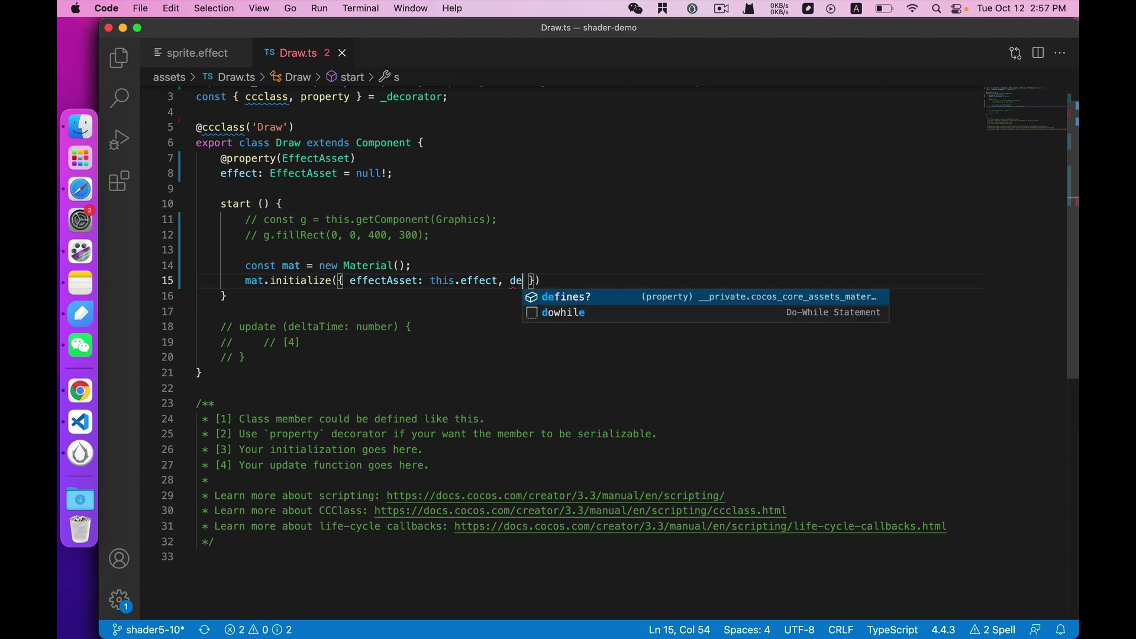
key("Return")
type(":")
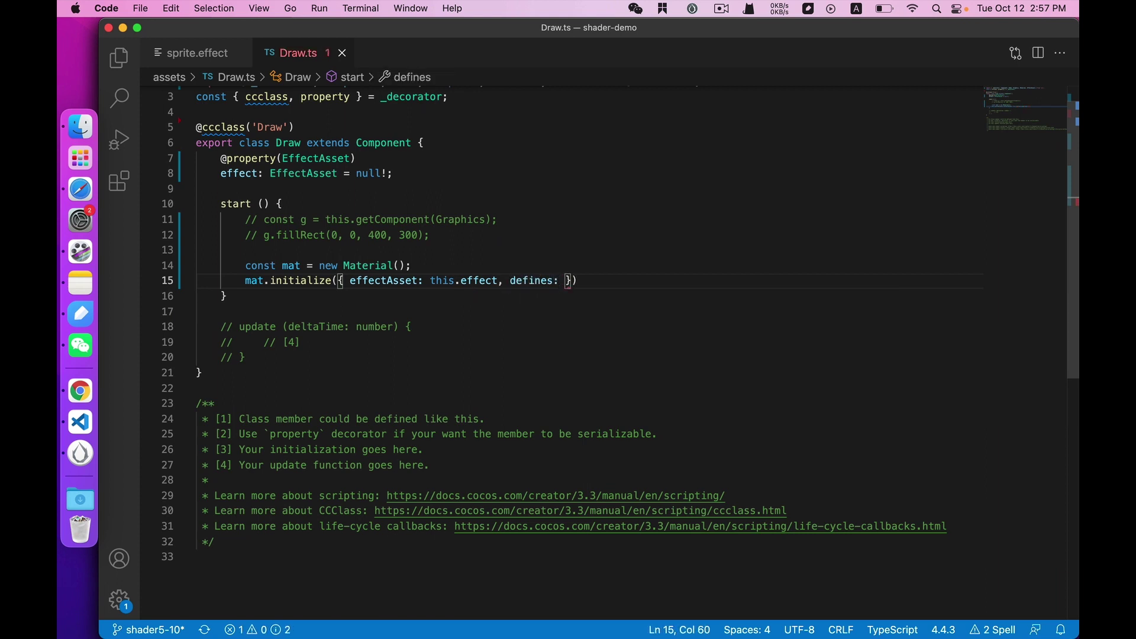
type("(")
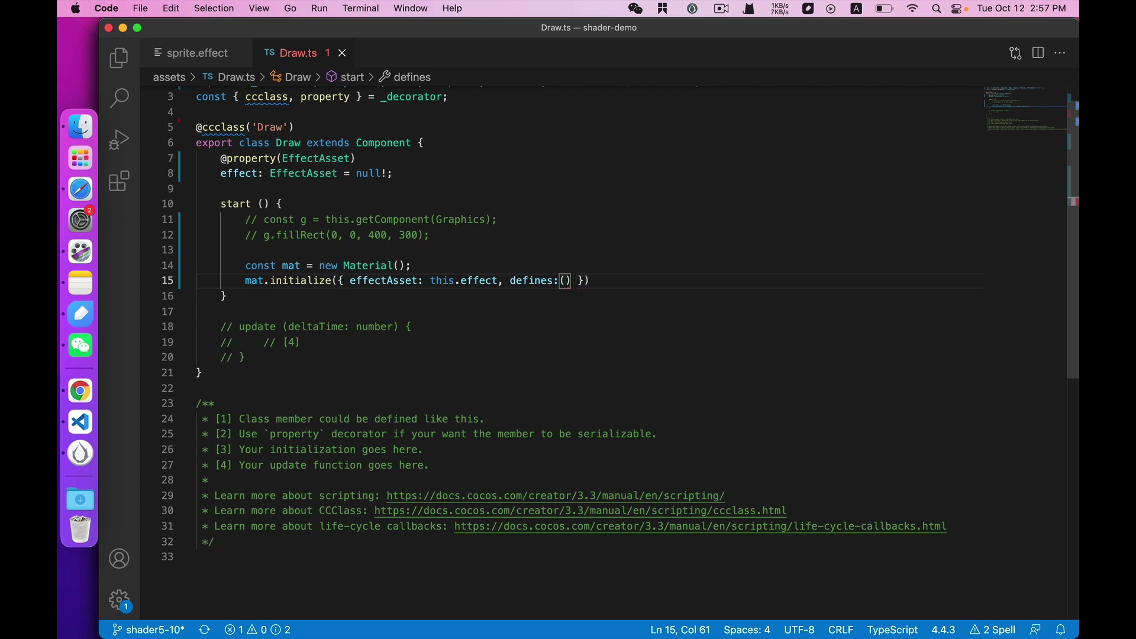
key("BackSpace")
type("{")
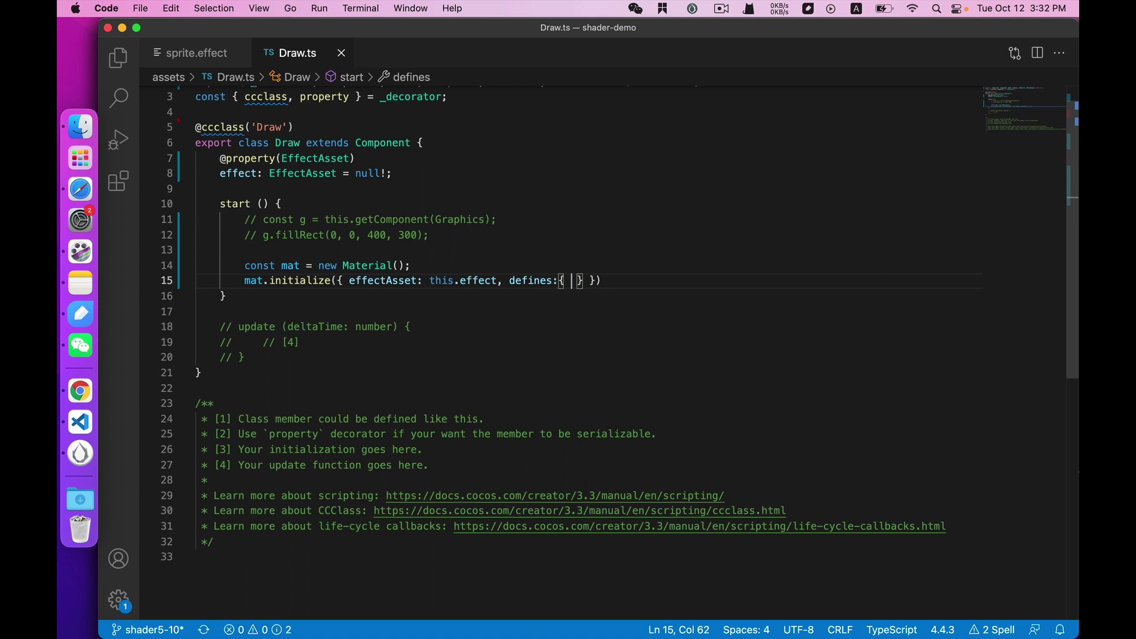
type(" USS")
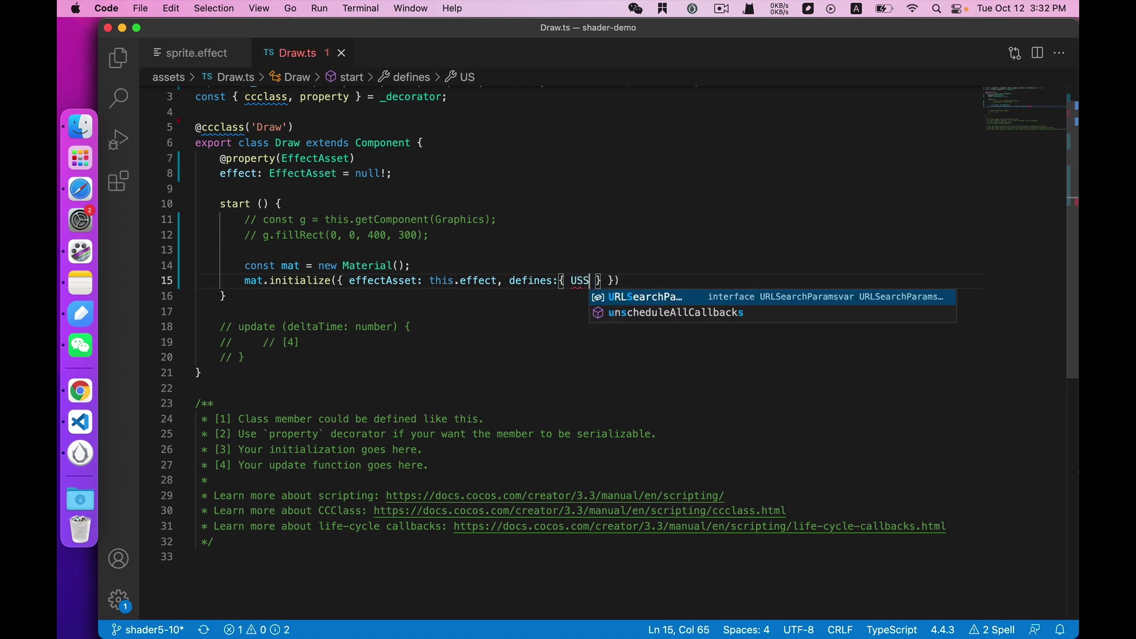
key("BackSpace")
type("E_TEXTU")
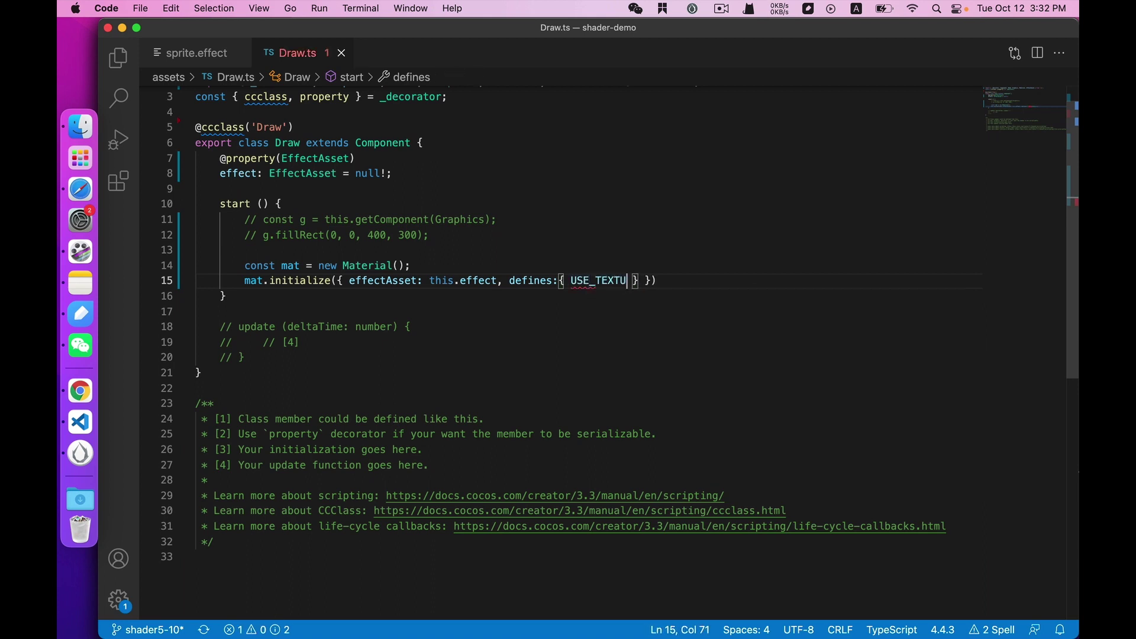
type("RE: true")
key("Return")
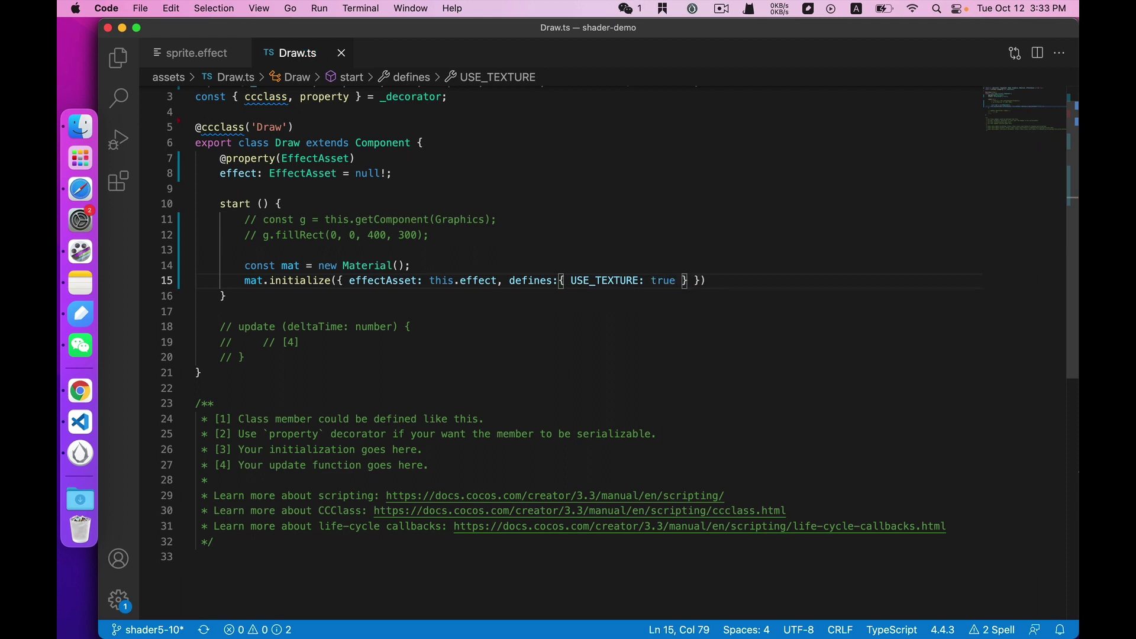
key("End")
type(";")
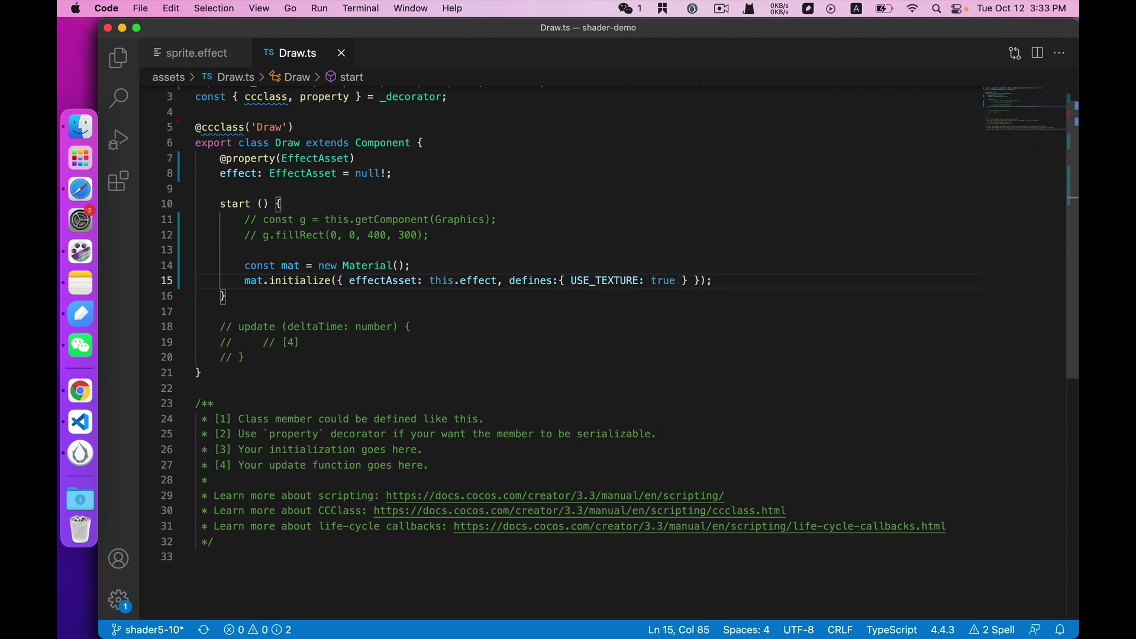
- Add const spComp = this.getComponent(Sprite); below the initialize call
key("Return")
key("Return")
type("this")
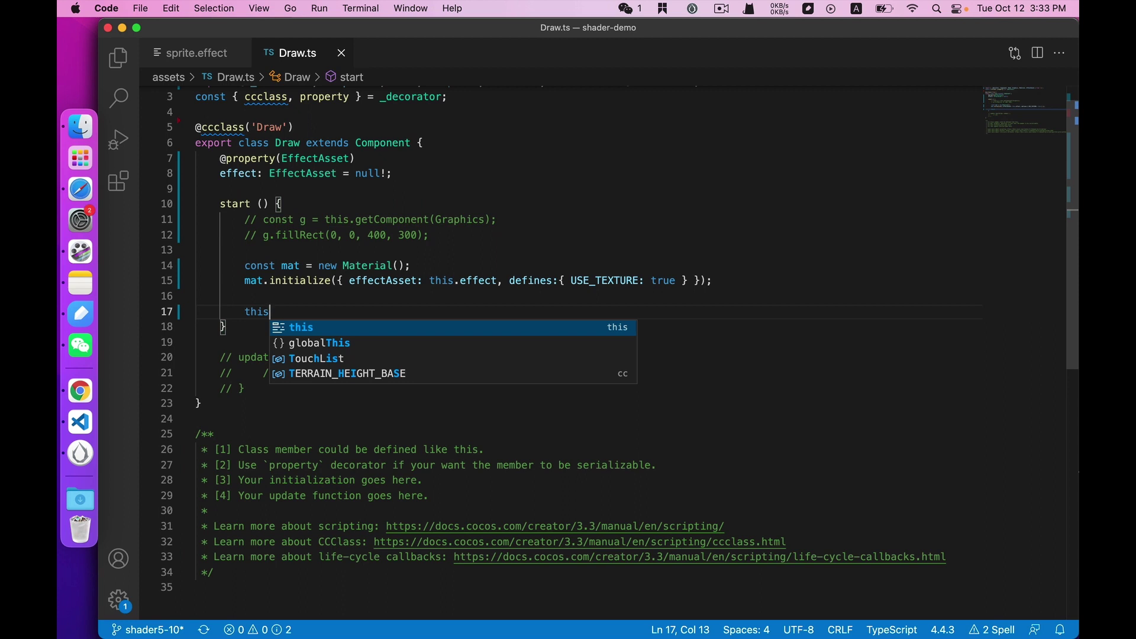
key("BackSpace")
key("BackSpace")
key("BackSpace")
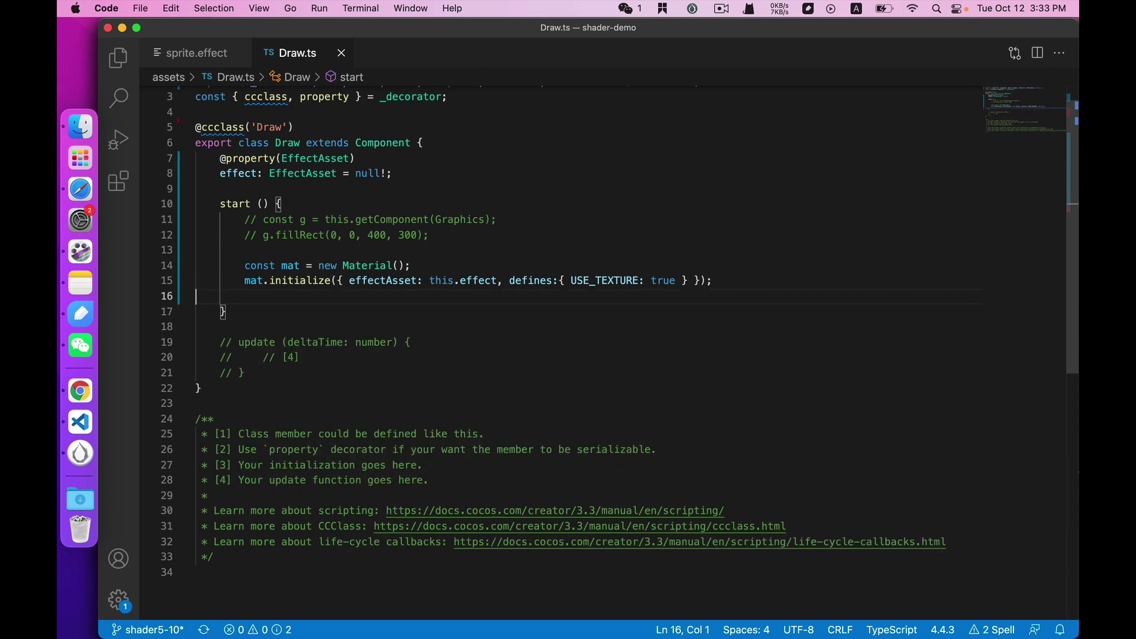
type("const s")
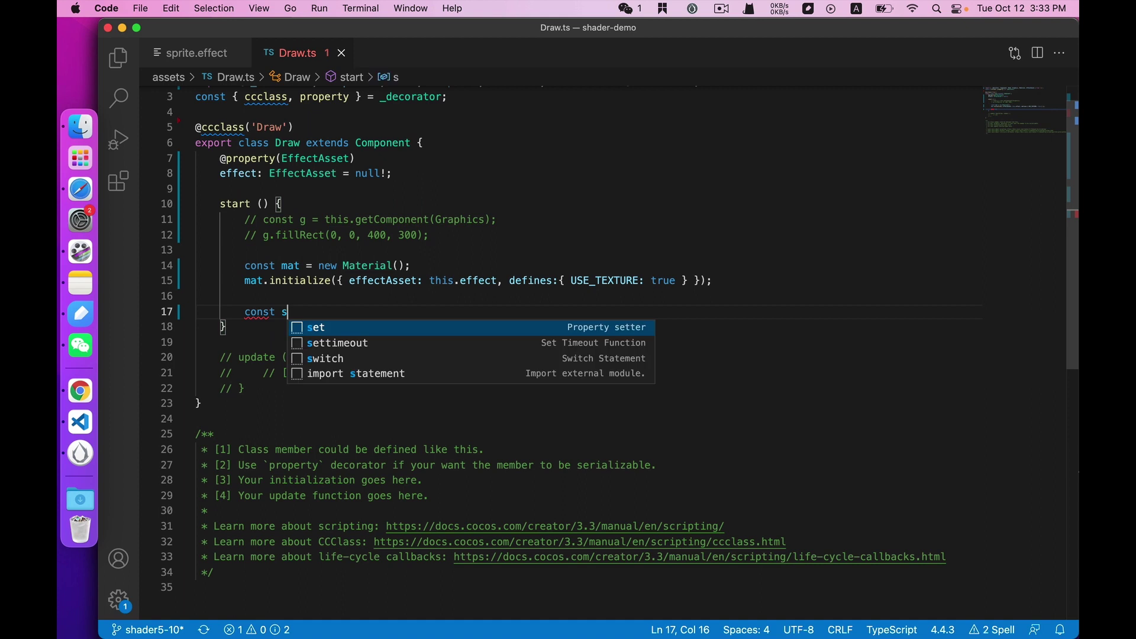
type("pComp=")
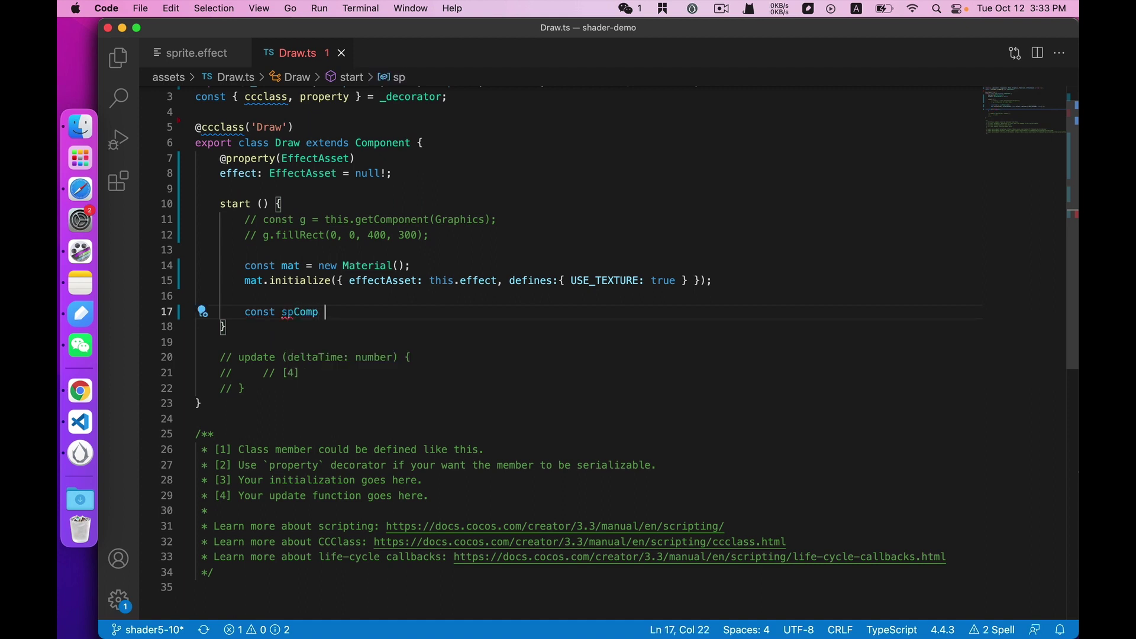
key("BackSpace")
type("= this.ge")
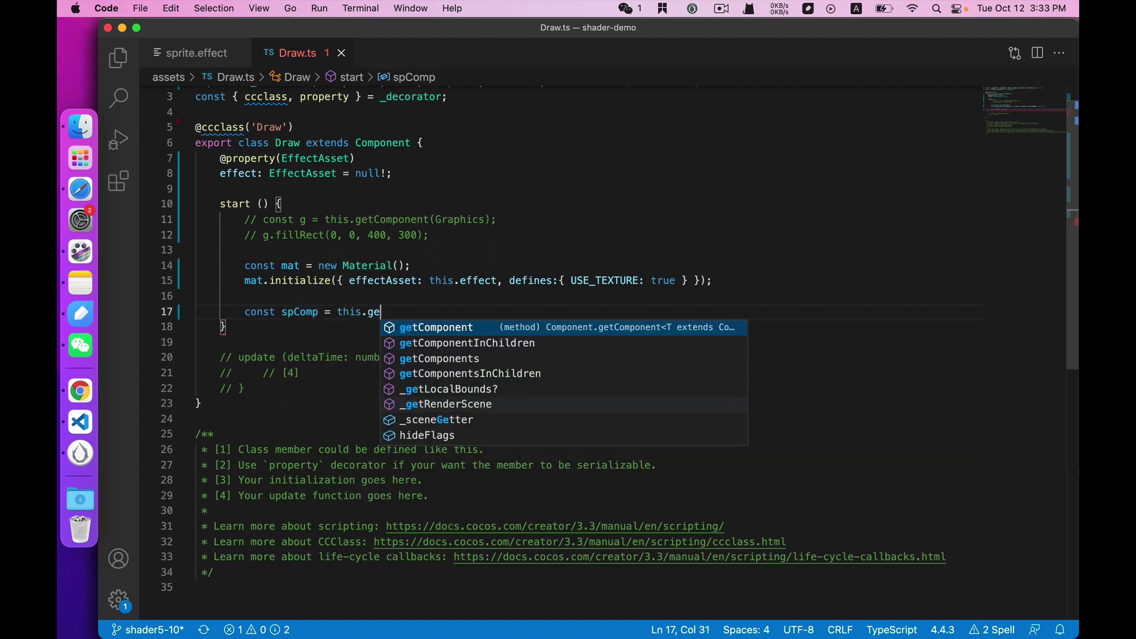
key("Return")
type("(S")
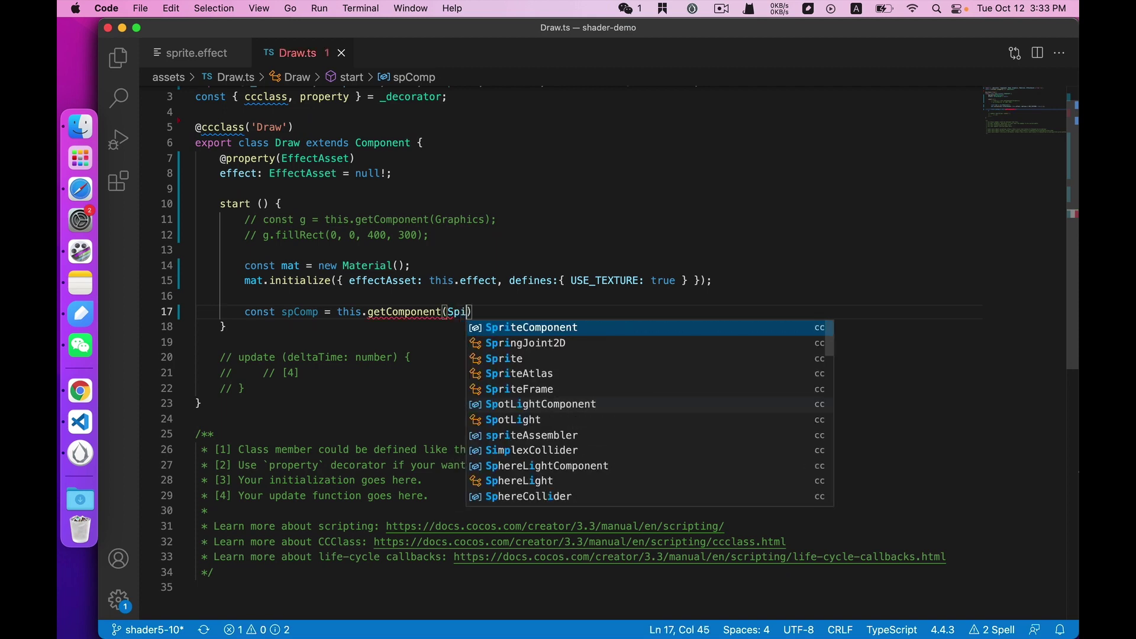
type("r")
key("BackSpace")
type("prite")
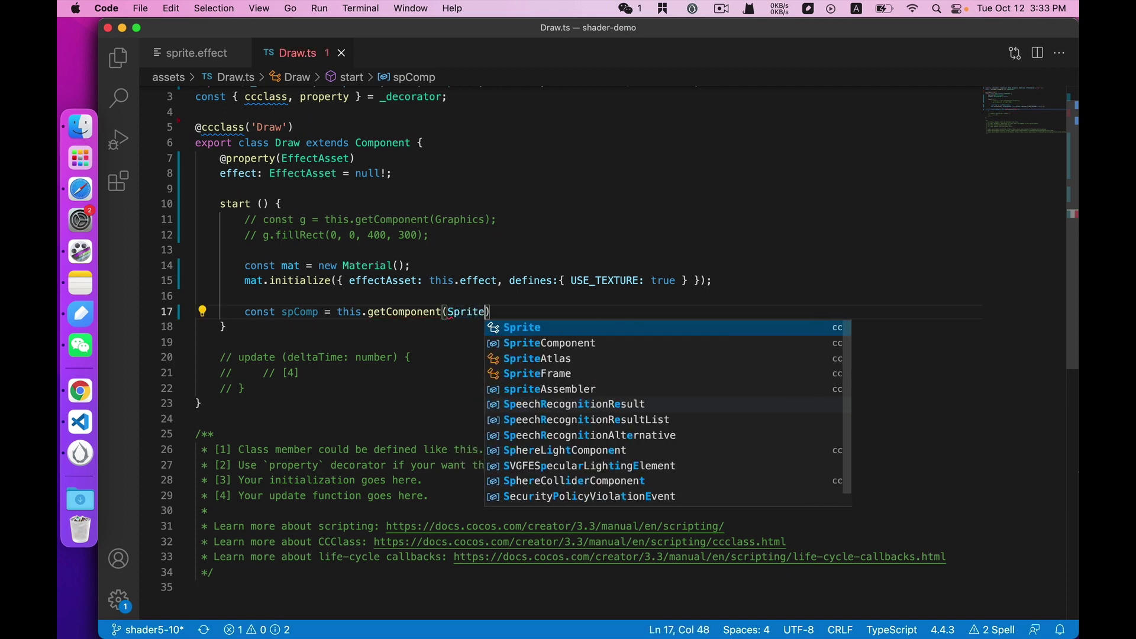
key("Return")
type(");")
- Add spComp.customMaterial = mat; on the next line
key("Return")
type("sp")
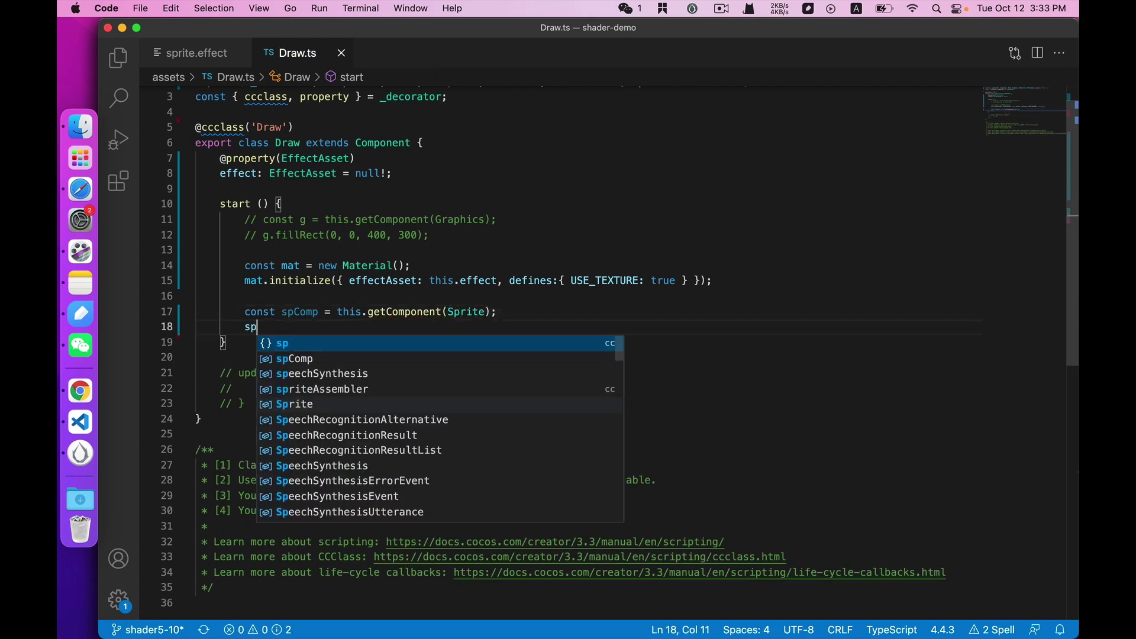
type("c")
key("Return")
type(".get")
key("Return")
type(",")
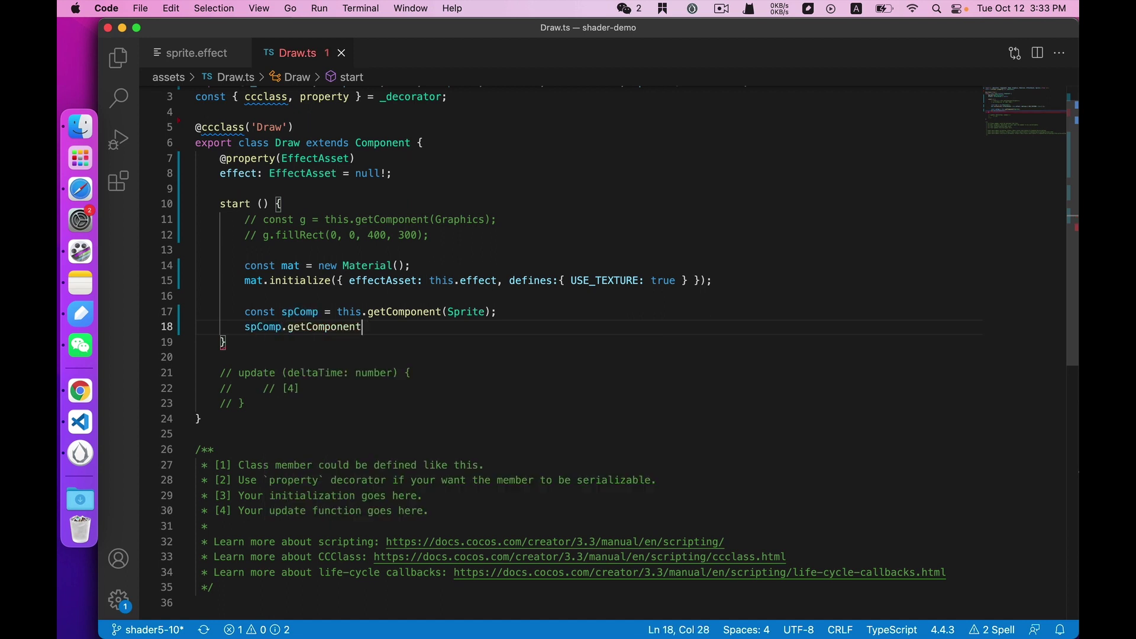
key("BackSpace")
key("BackSpace")
key("BackSpace")
type(".cu")
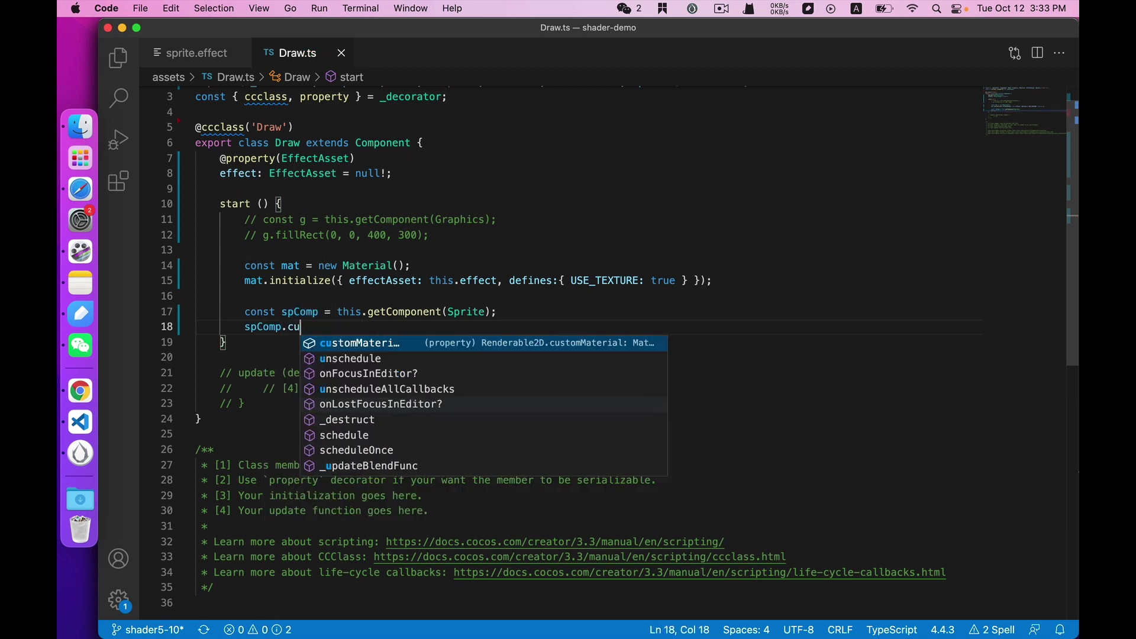
key("Return")
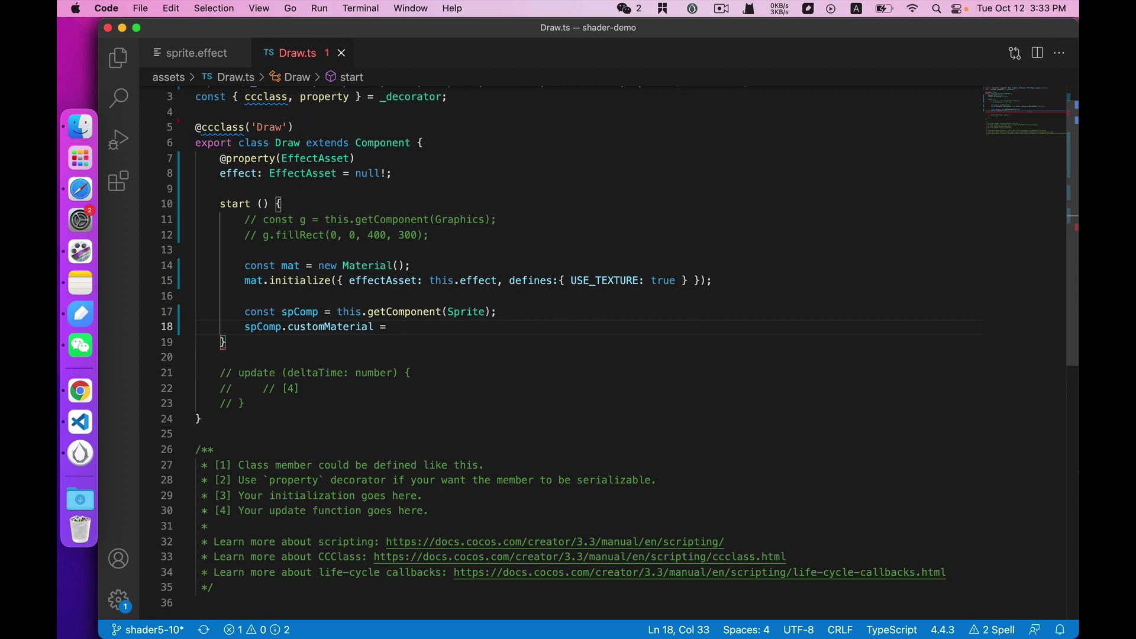
type("mat;")
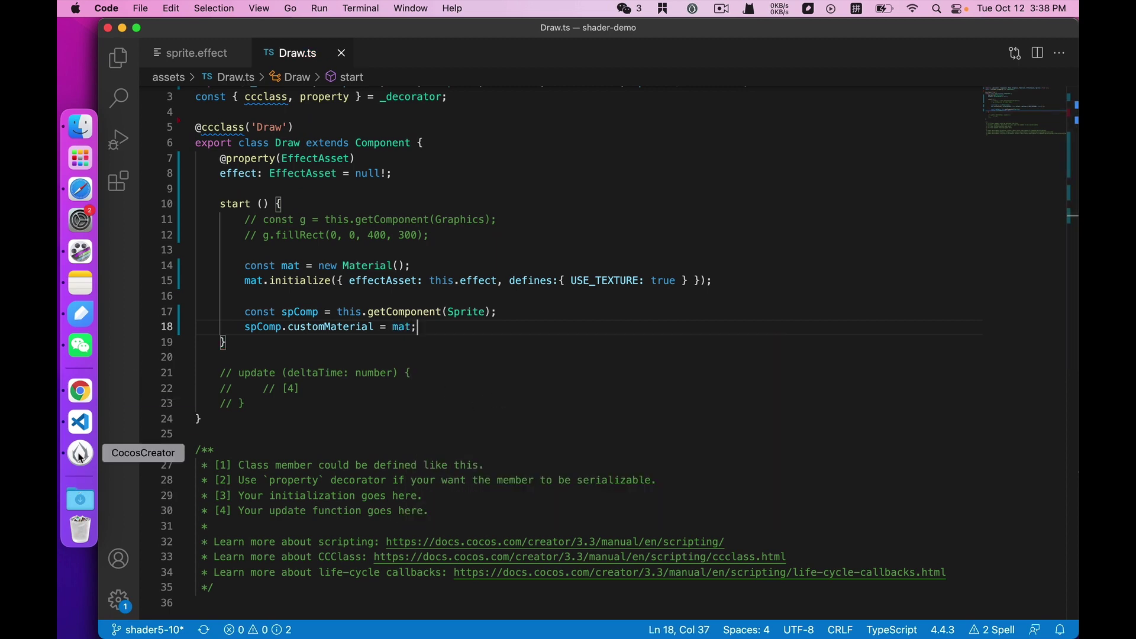
- Attach Draw to the Sprite node with sprite.effect as its Effect, then select USE_TEXTURE's true to change it
left_click(80, 454)
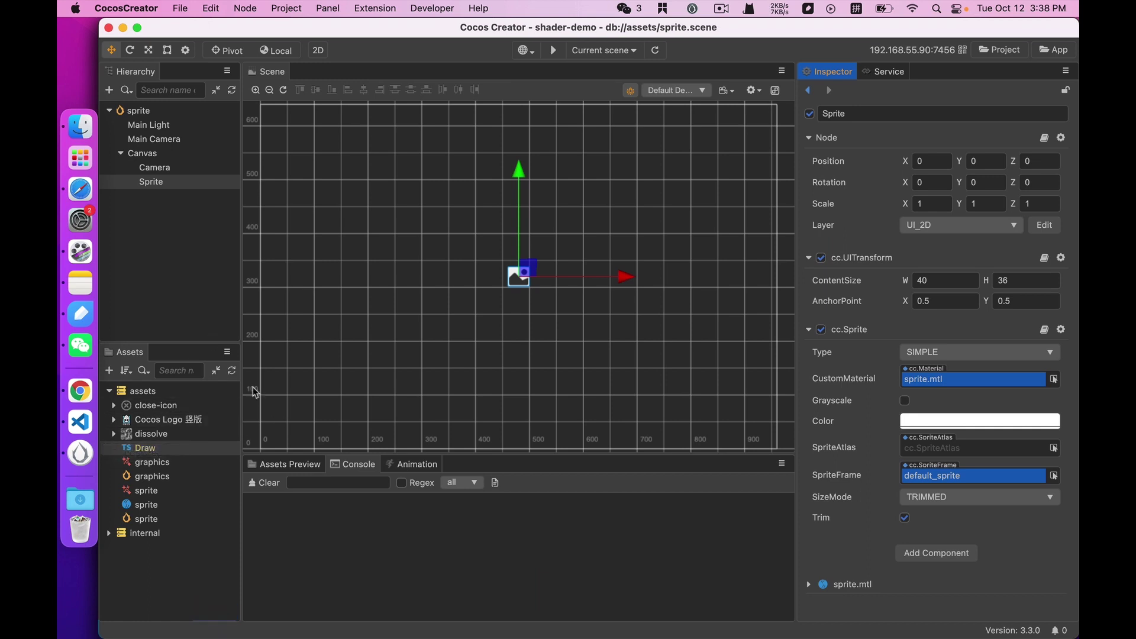
left_click(163, 182)
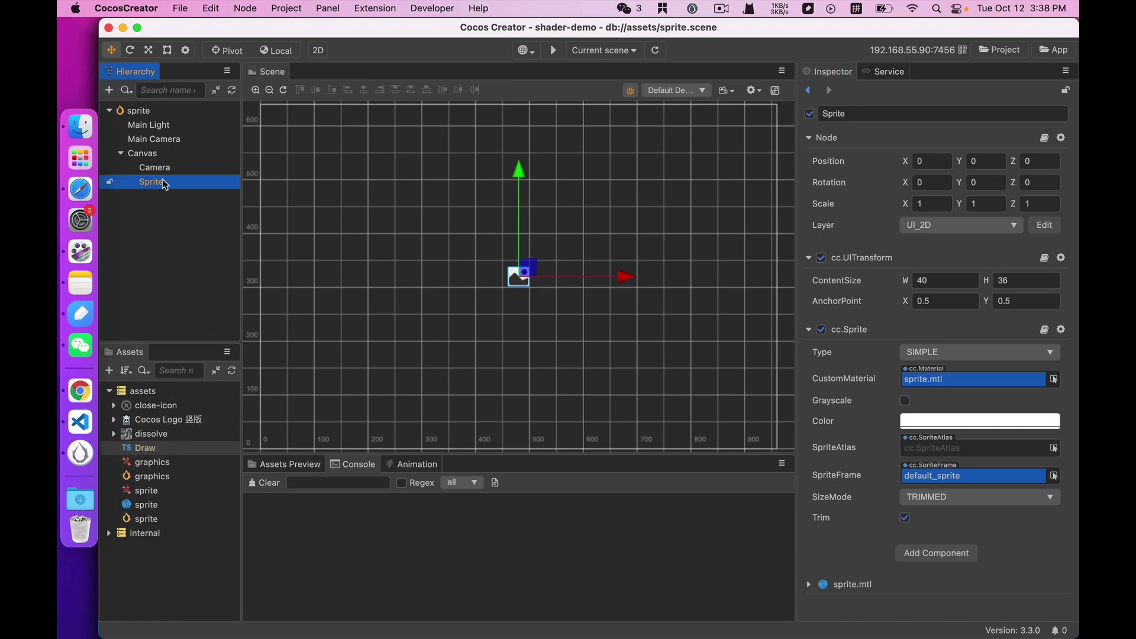
left_click(149, 450)
left_click_drag(773, 524, 840, 537)
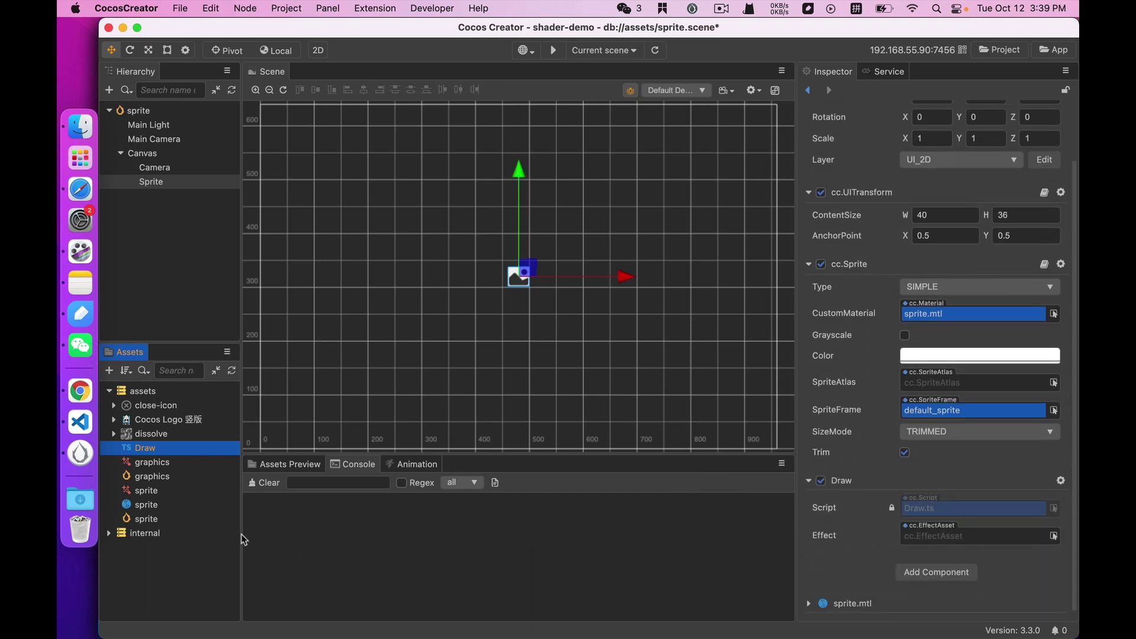
left_click_drag(146, 506, 938, 536)
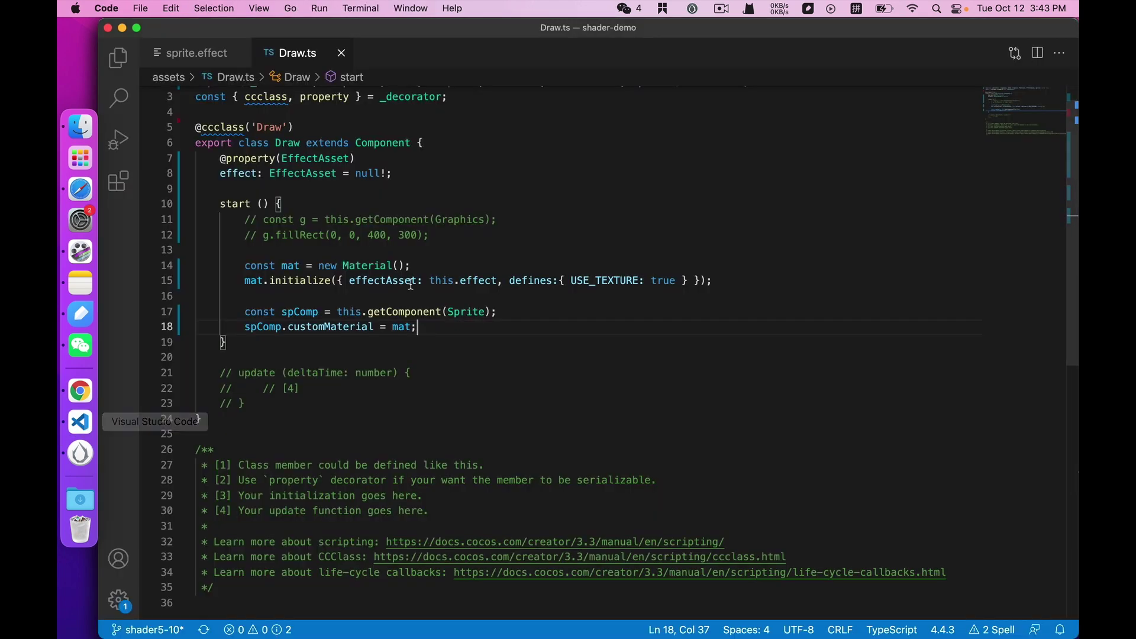
double_click(663, 282)
type("fa")
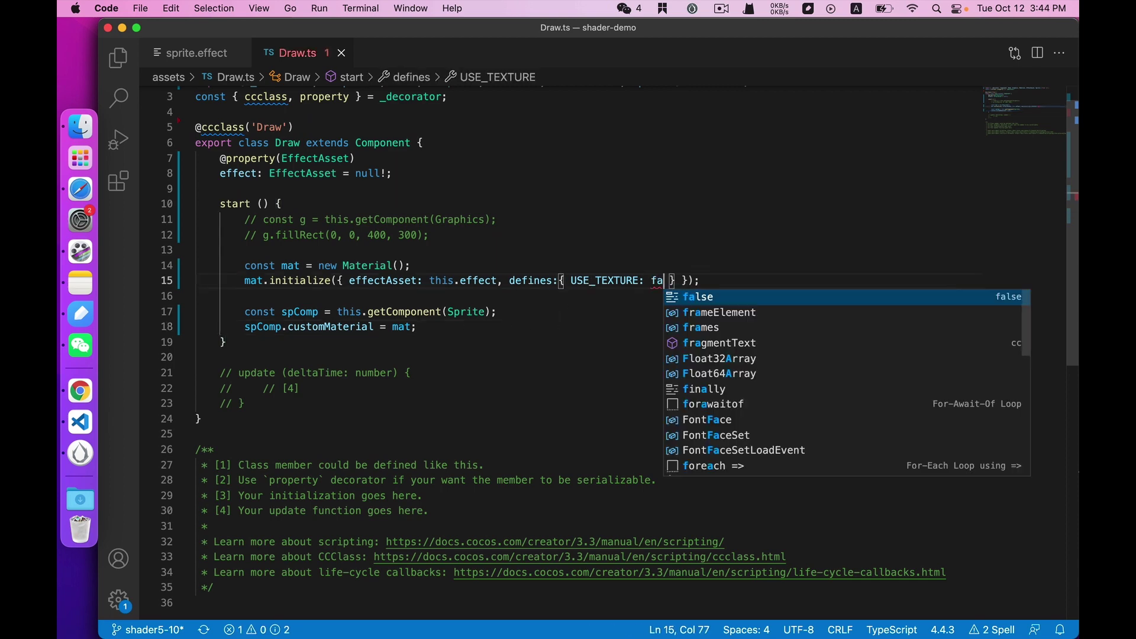
type("lse")
- Return to Cocos Creator to preview the scene in the browser
left_click(81, 453)
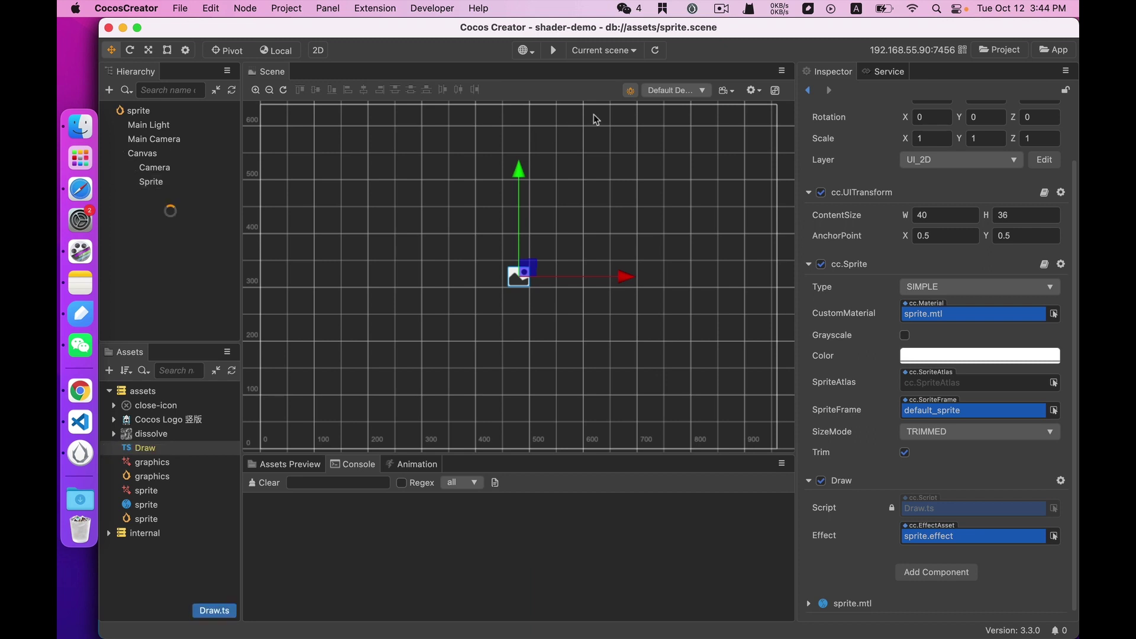